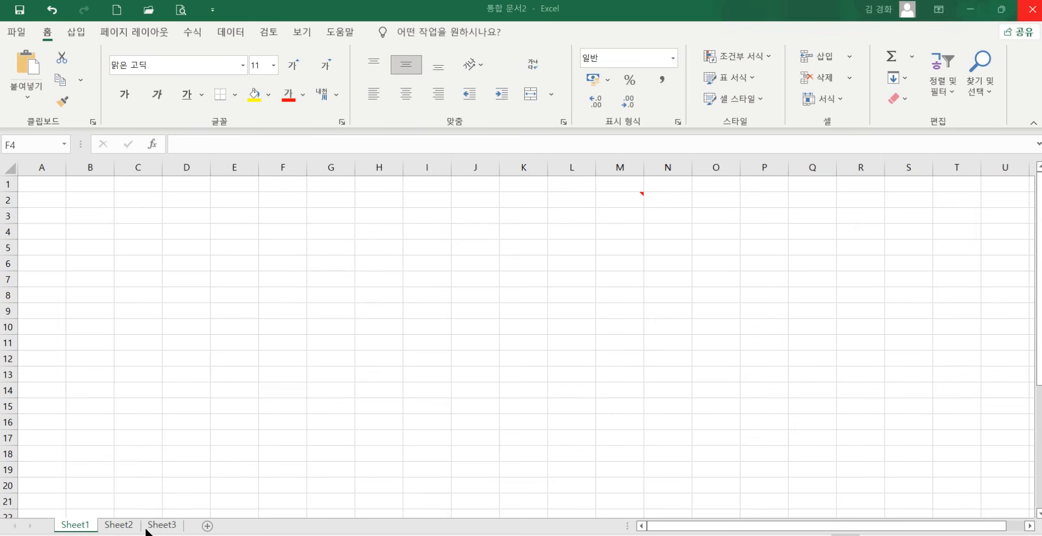
# Rename Sheet1 as 제1작업.
pyautogui.doubleClick(80, 527)
pyautogui.press('BackSpace')
pyautogui.press('BackSpace')
pyautogui.press('BackSpace')
pyautogui.press('BackSpace')
pyautogui.press('BackSpace')
pyautogui.press('BackSpace')
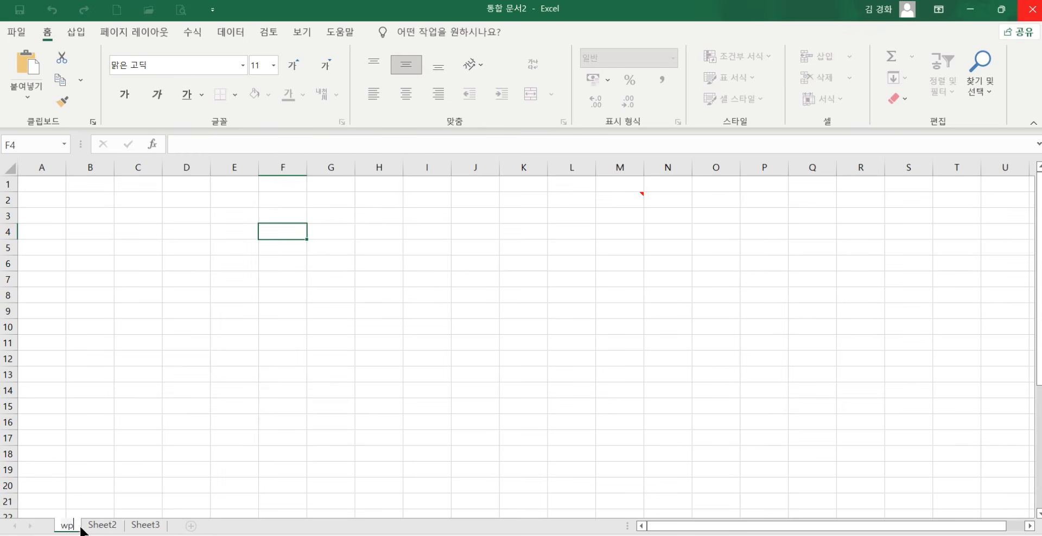
pyautogui.write('제1작ㅇ')
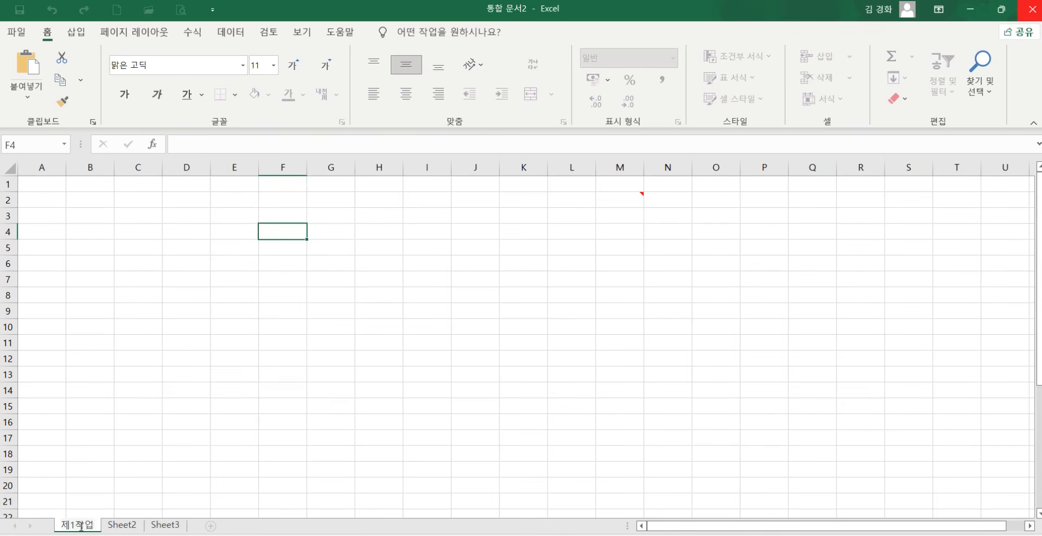
# Rename Sheet2 as 제2작업 and Sheet3 as 제3작업.
pyautogui.click(128, 526)
pyautogui.doubleClick(129, 525)
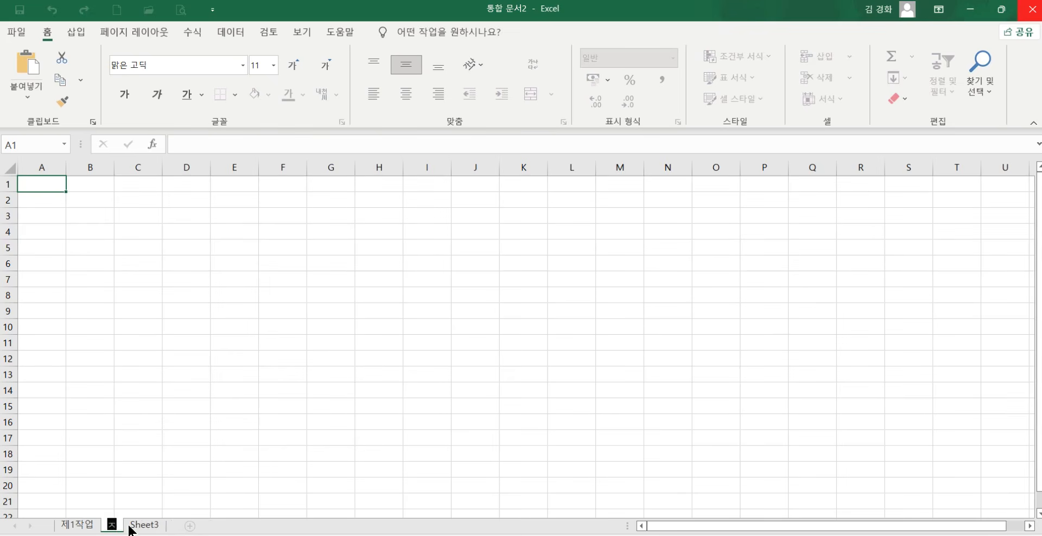
pyautogui.write('제2작어ㅂ')
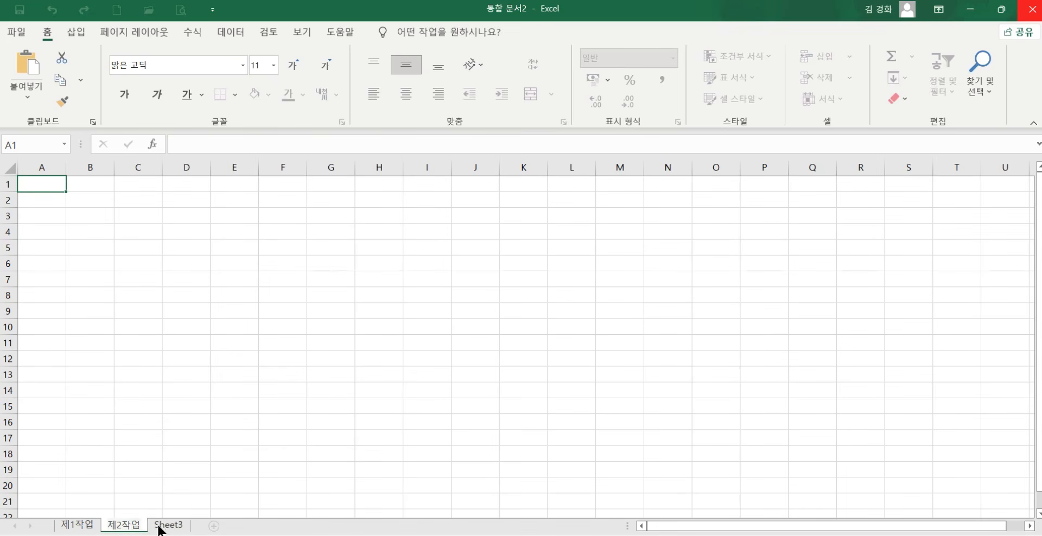
pyautogui.click(166, 526)
pyautogui.doubleClick(168, 525)
pyautogui.write('제3작업')
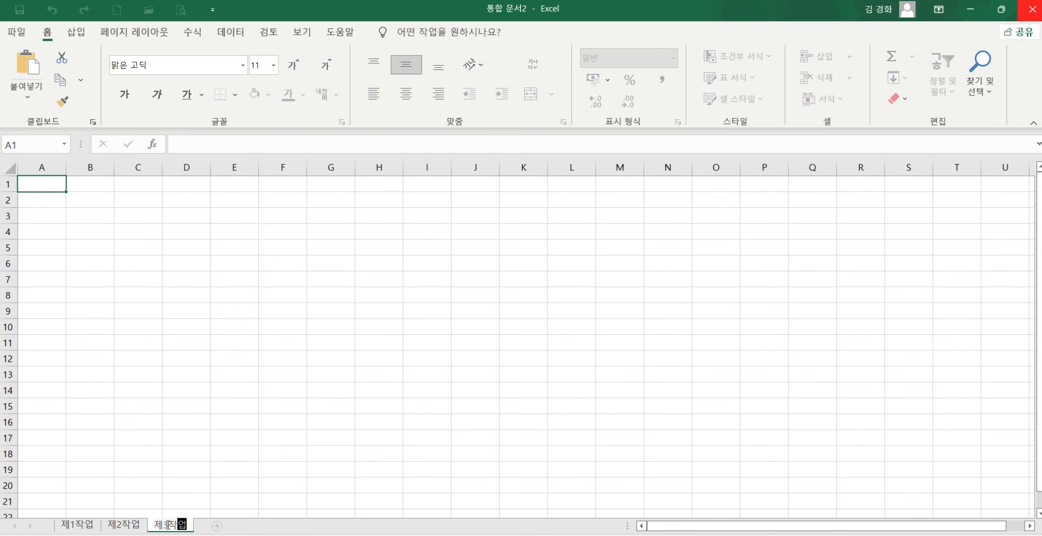
pyautogui.press('Return')
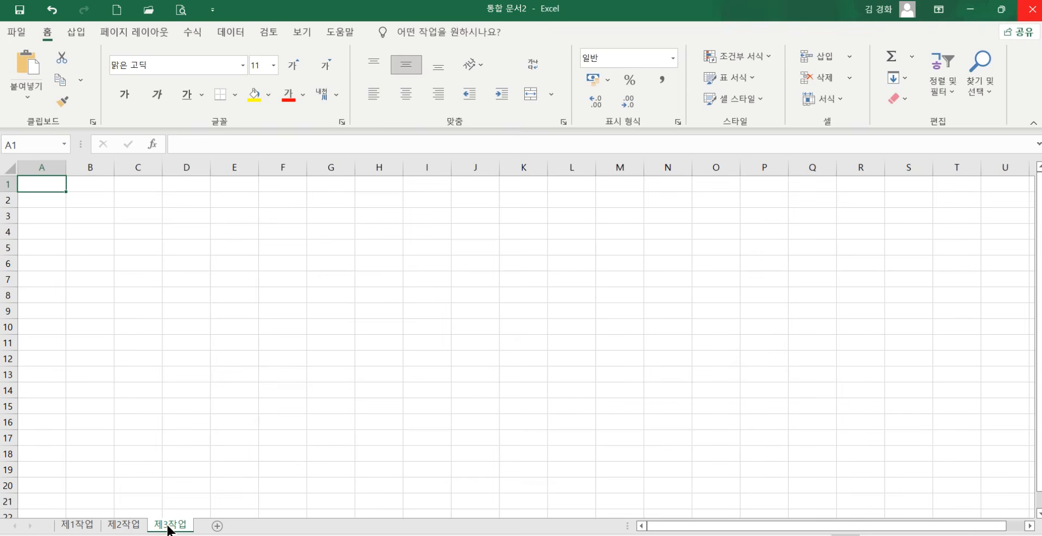
# Group all three sheets and set the width of column A to 1 on them together.
pyautogui.click(80, 526)
pyautogui.click(167, 525)
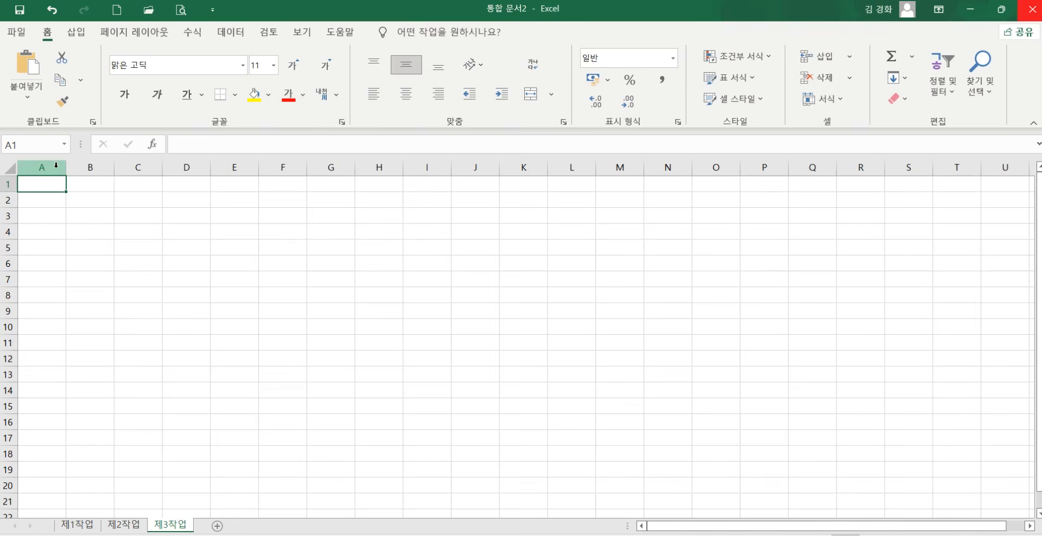
pyautogui.rightClick(87, 529)
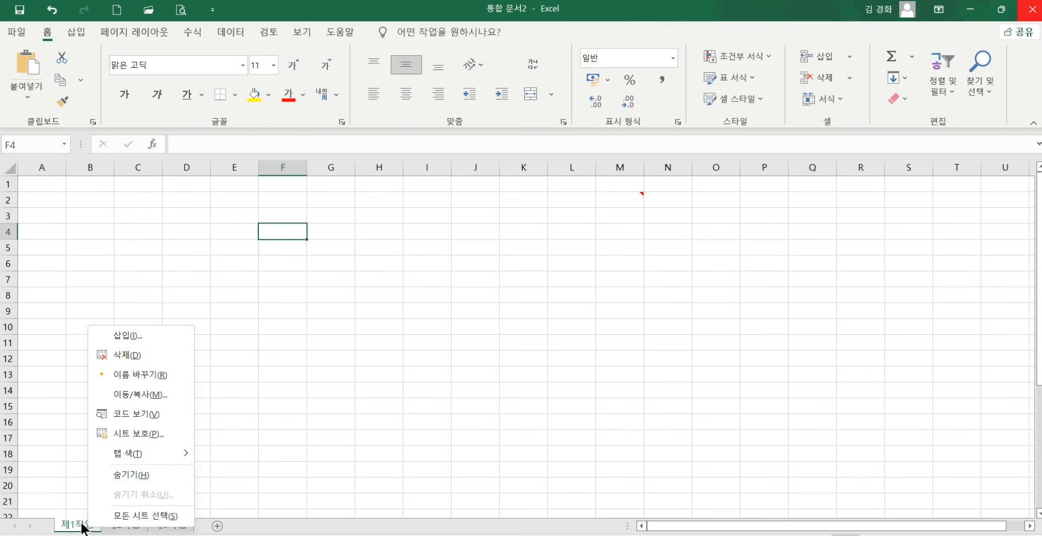
pyautogui.click(150, 517)
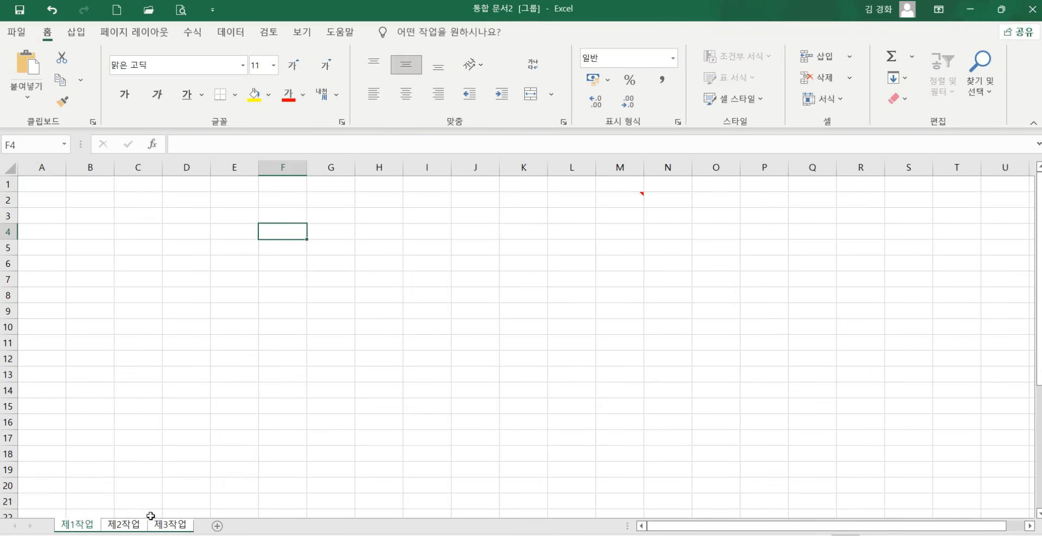
pyautogui.rightClick(46, 168)
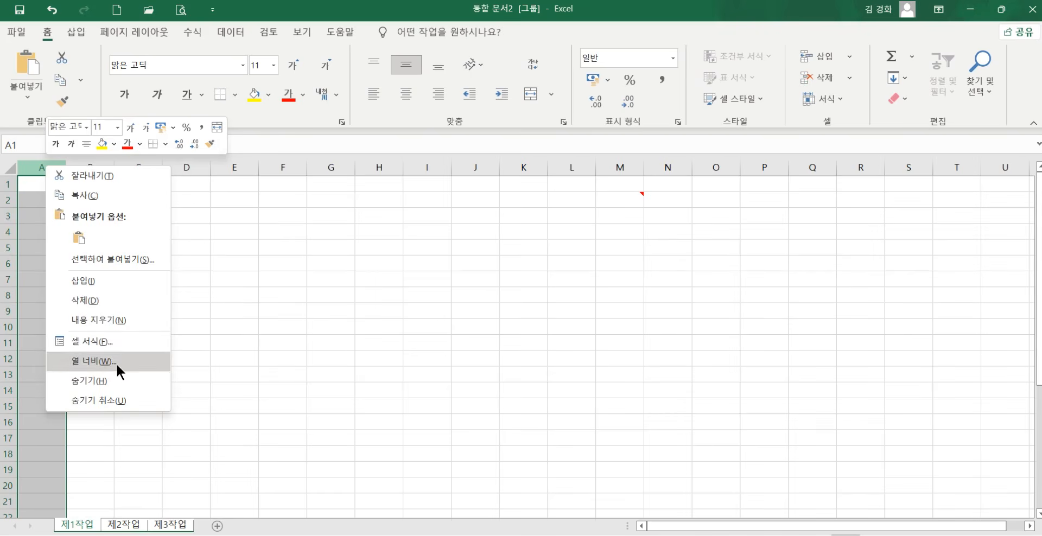
pyautogui.rightClick(39, 170)
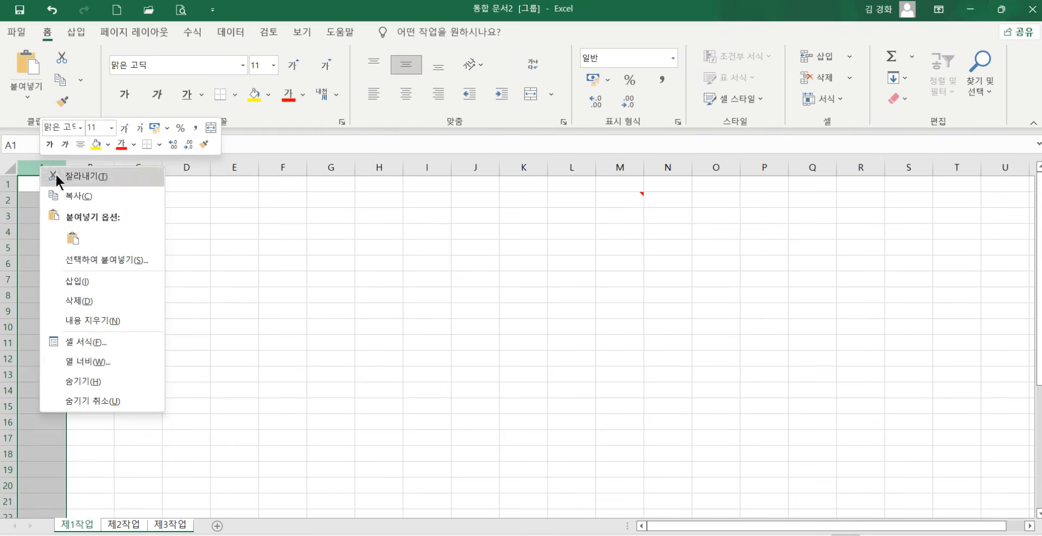
pyautogui.click(85, 361)
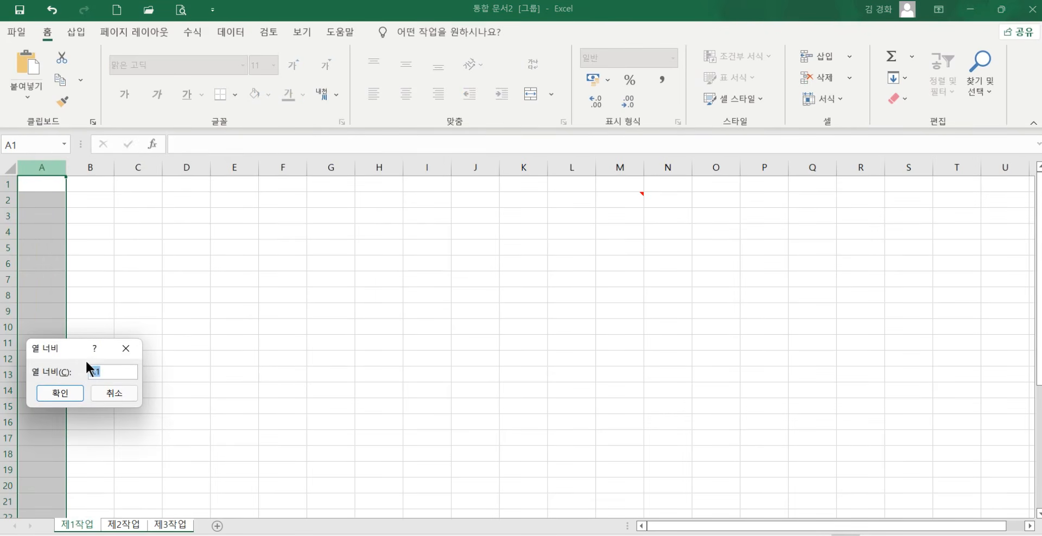
pyautogui.write('1')
pyautogui.press('Return')
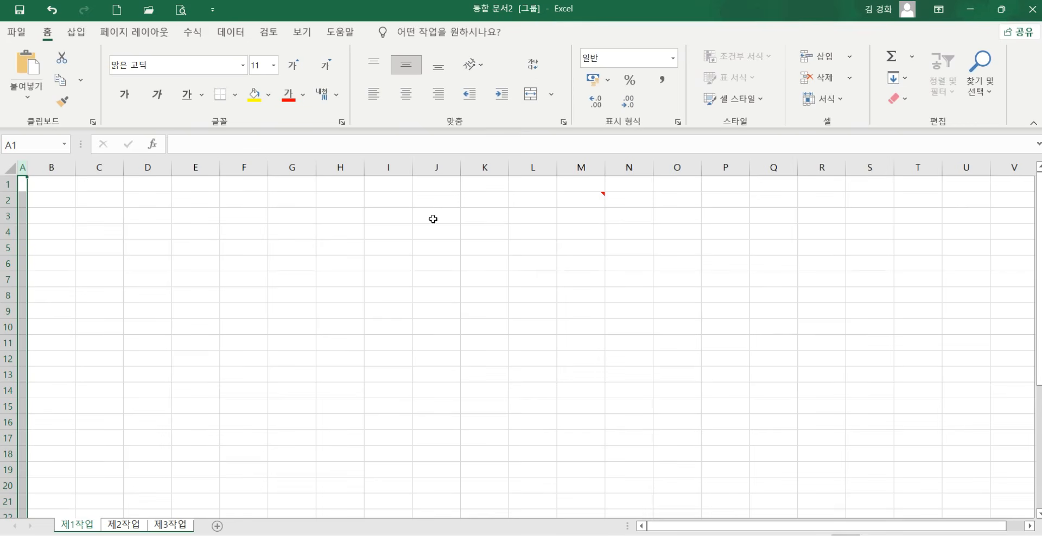
# Ungroup the sheets, check column A on each one, and return to 제1작업.
pyautogui.click(111, 527)
pyautogui.click(84, 525)
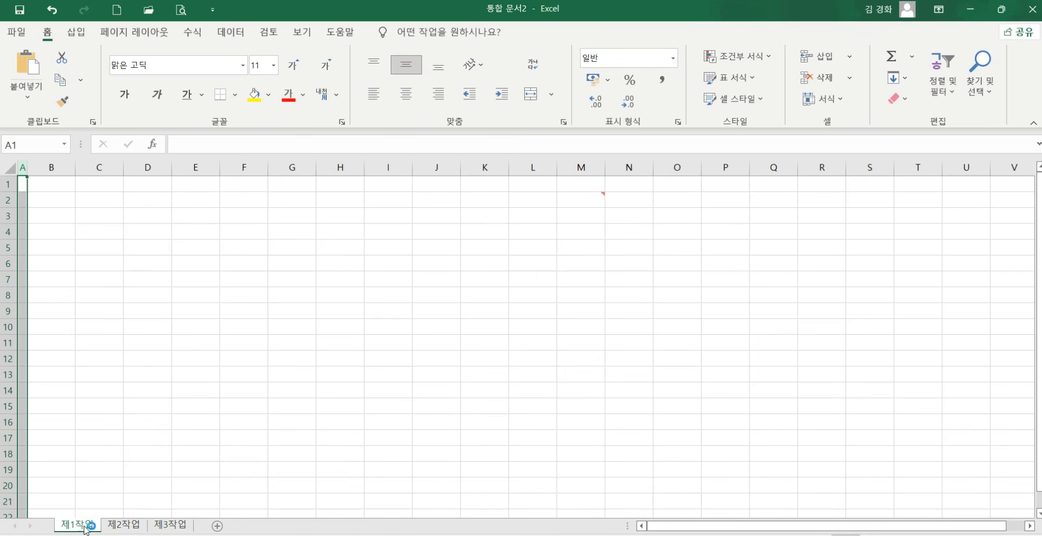
pyautogui.click(166, 525)
pyautogui.click(84, 526)
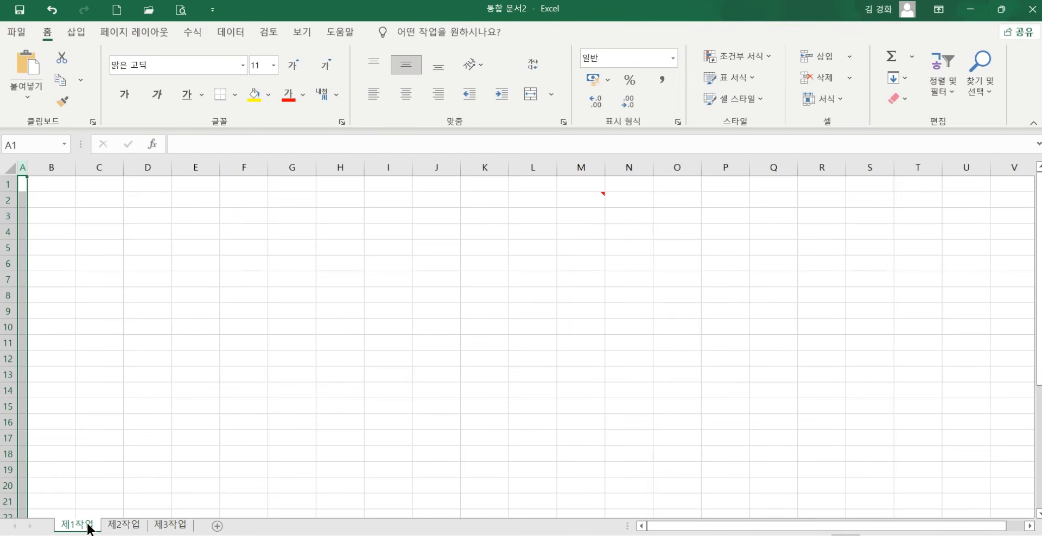
pyautogui.click(70, 384)
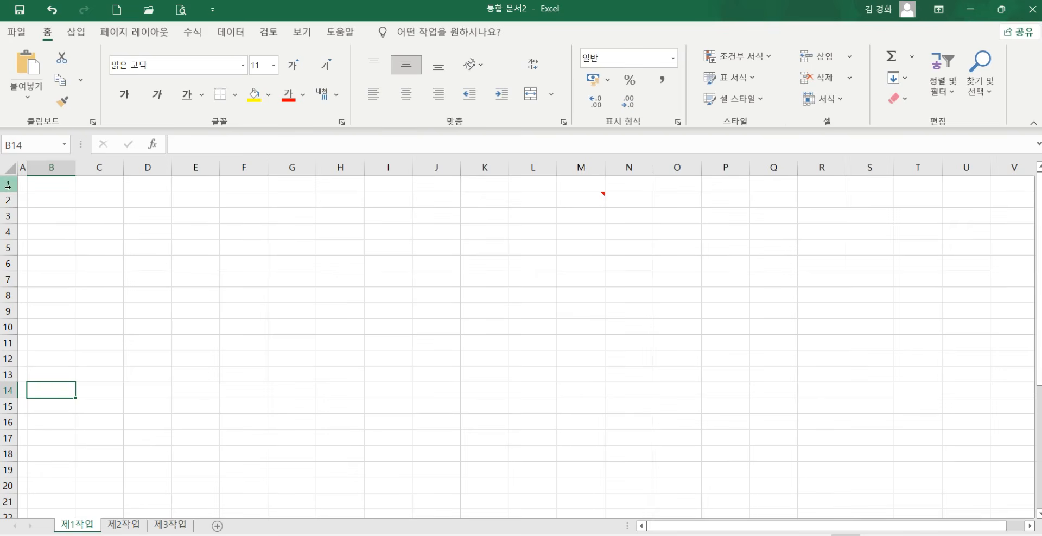
# Set the height of rows 1 to 3 on the 제1작업 sheet to 30.
pyautogui.moveTo(8, 184); pyautogui.dragTo(9, 215)
pyautogui.rightClick(10, 215)
pyautogui.click(85, 411)
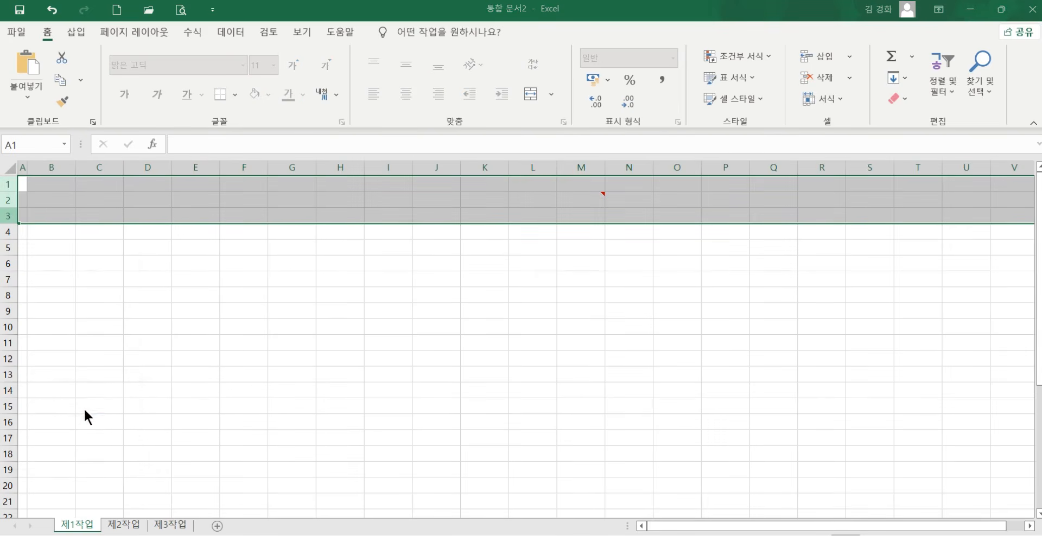
pyautogui.write('30')
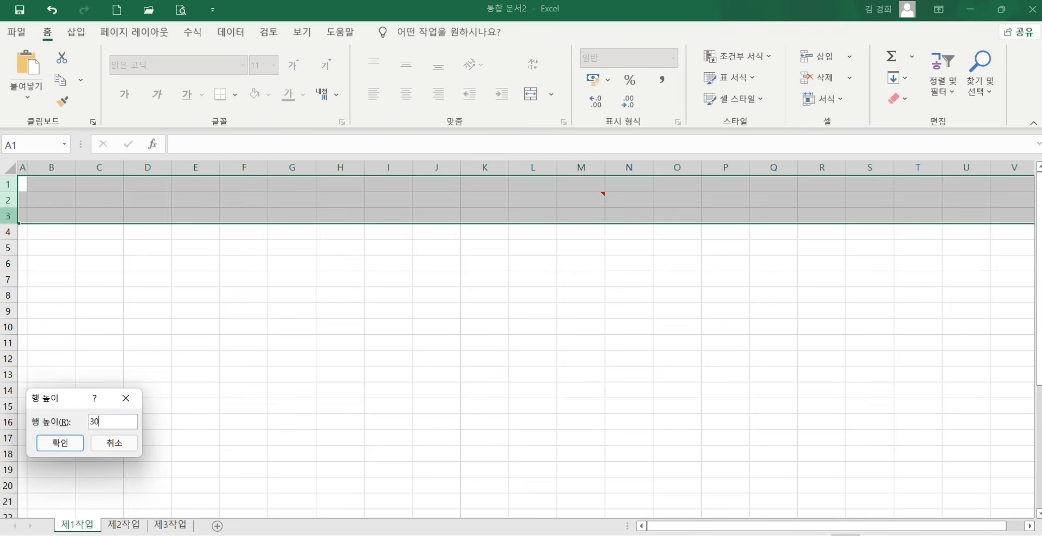
pyautogui.click(59, 443)
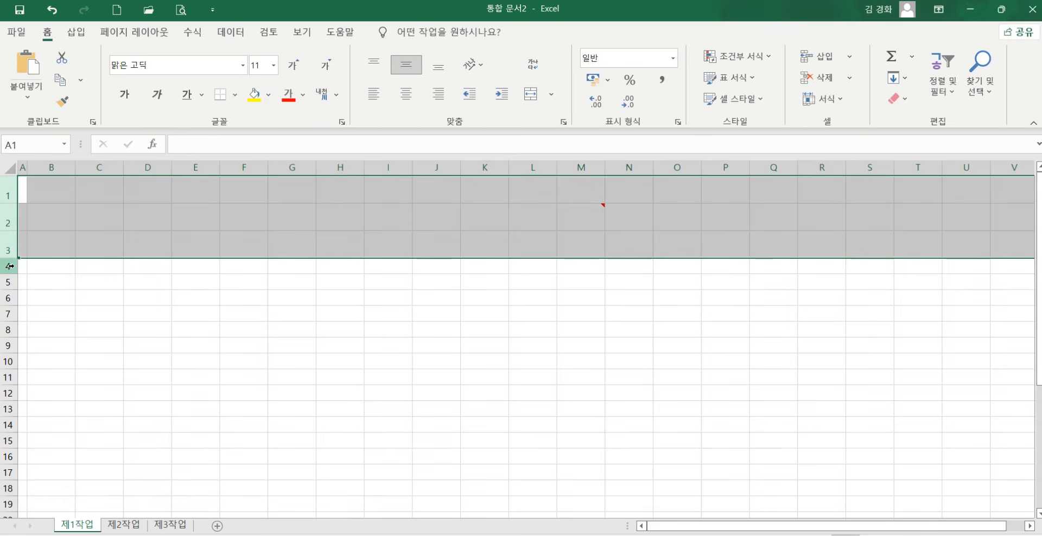
# Set the height of rows 4 to 20 on the 제1작업 sheet to 20.
pyautogui.moveTo(10, 265); pyautogui.dragTo(4, 439)
pyautogui.rightClick(8, 437)
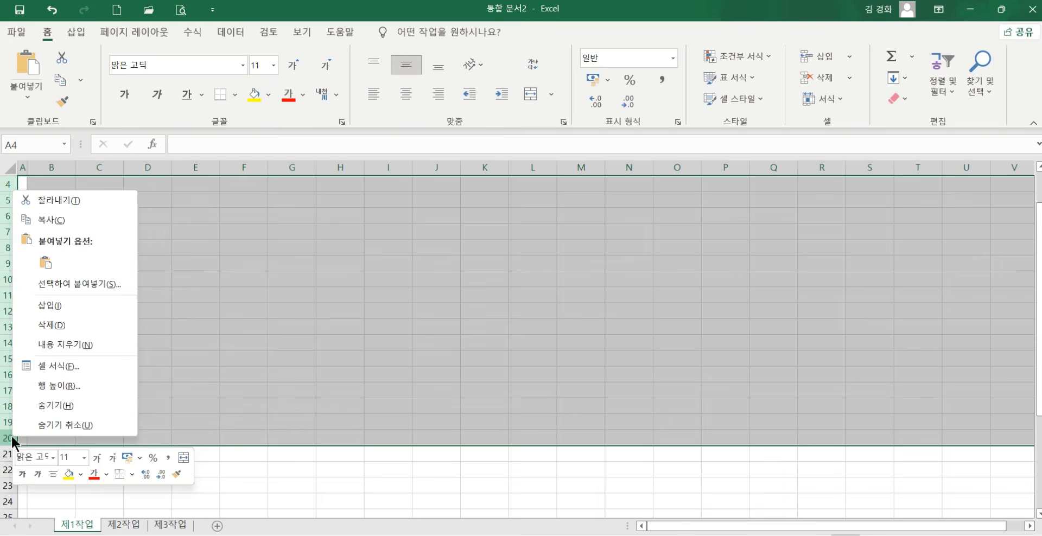
pyautogui.click(47, 389)
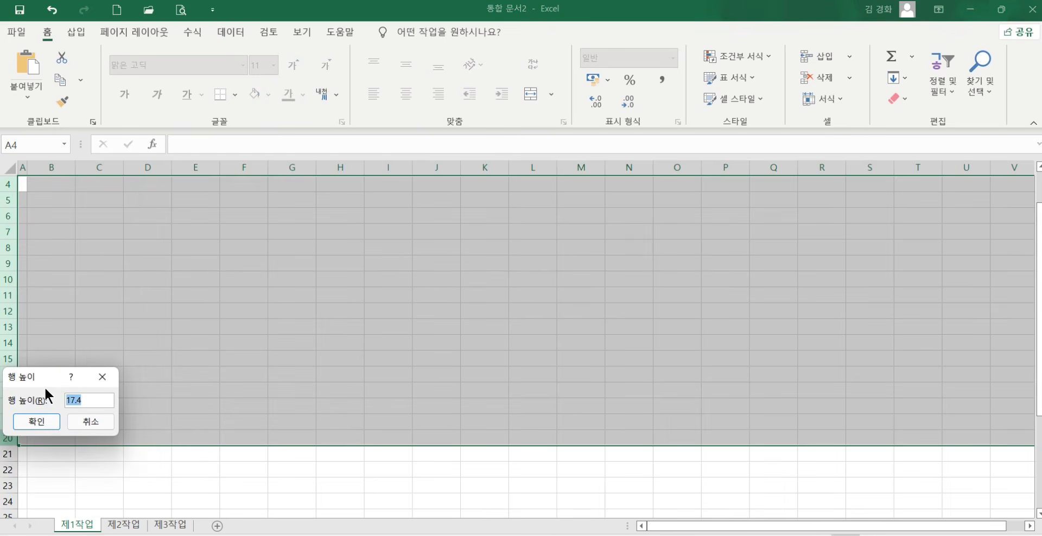
pyautogui.write('20')
pyautogui.press('Return')
pyautogui.click(102, 409)
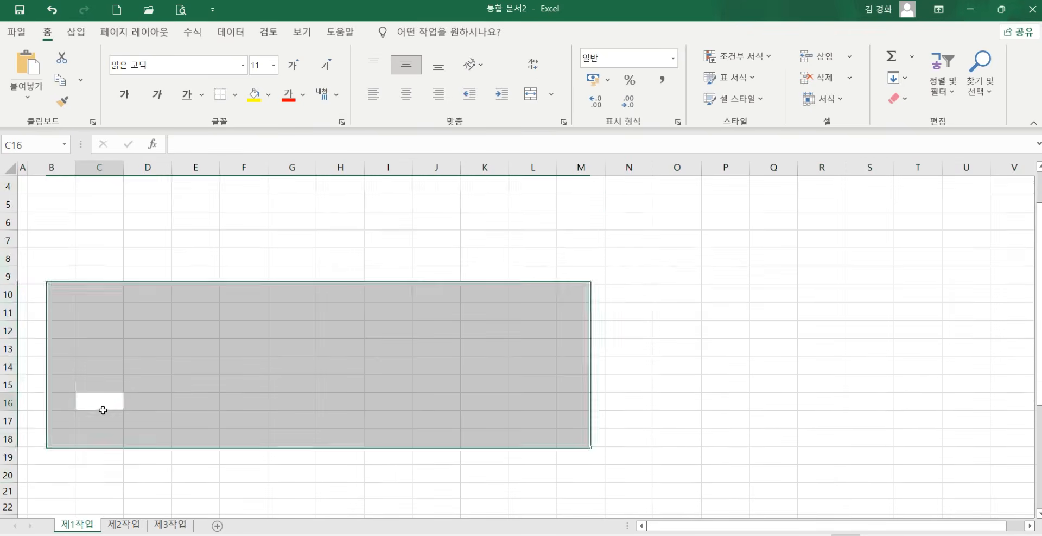
pyautogui.scroll(1, 105, 406)
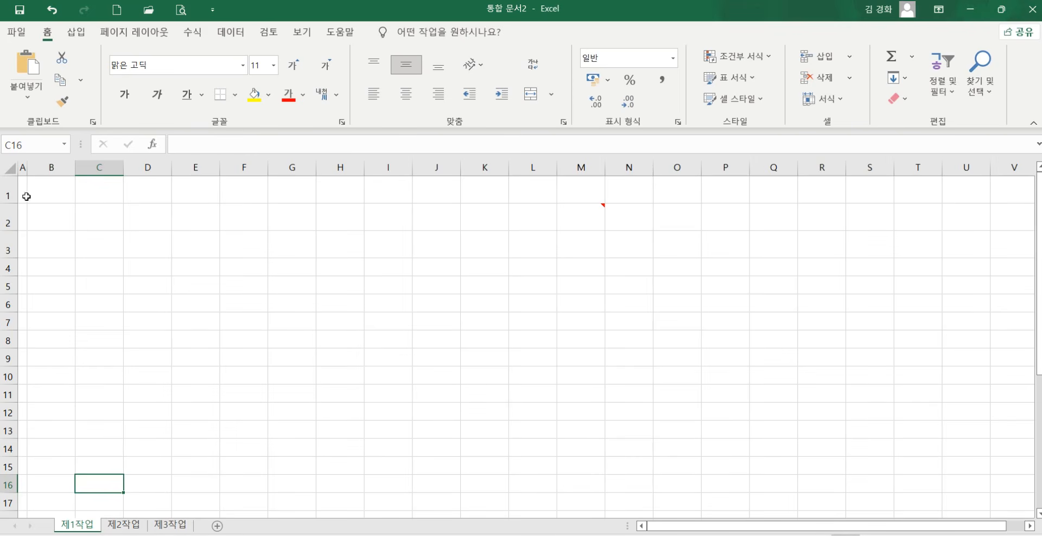
pyautogui.click(122, 529)
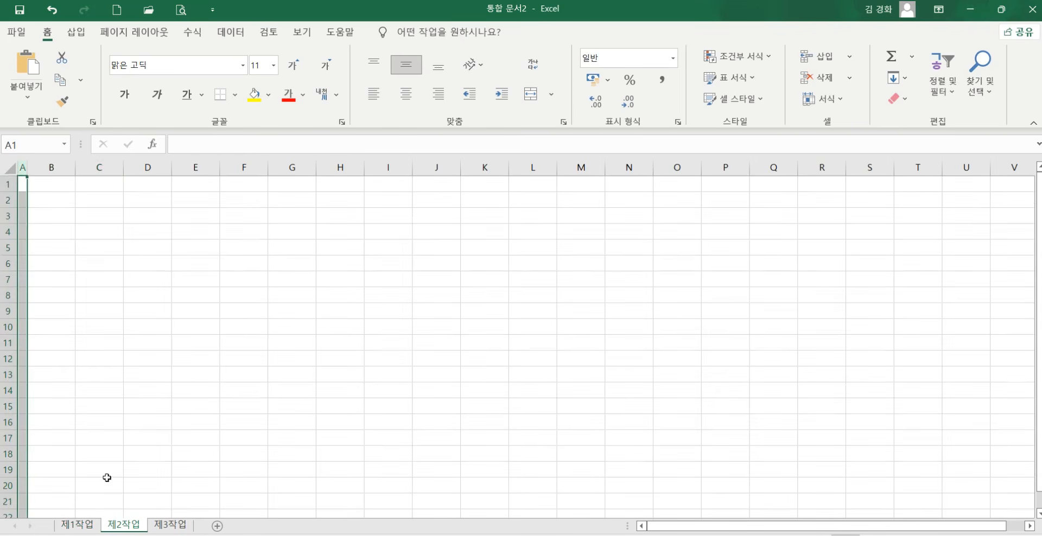
pyautogui.click(172, 526)
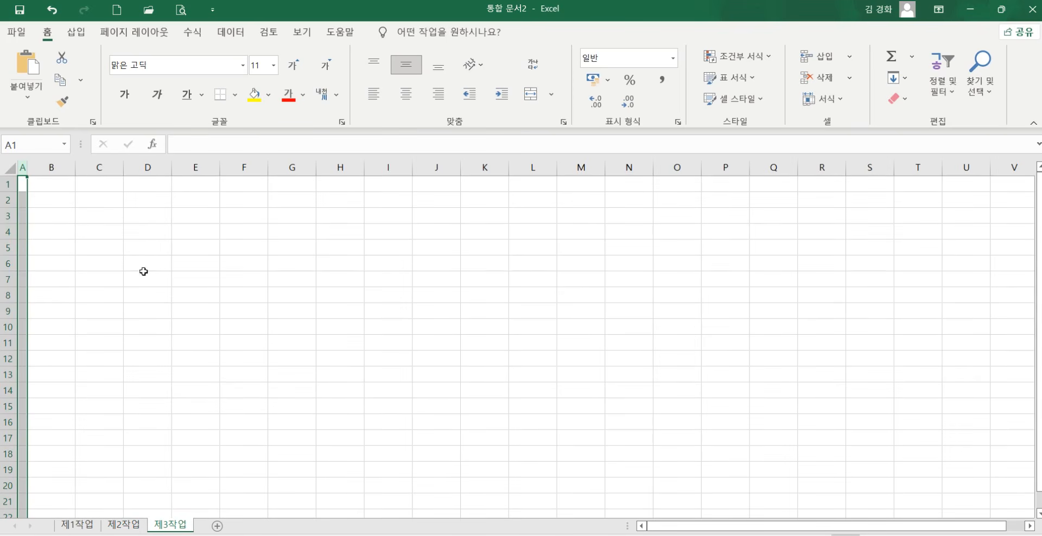
pyautogui.click(88, 528)
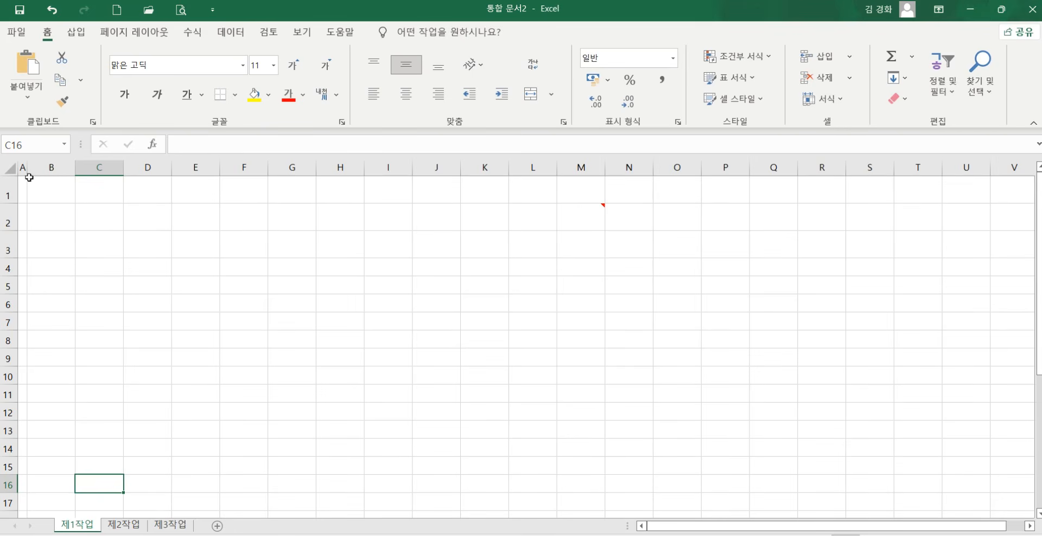
# Format all cells of the 제1작업 sheet with the 굴림 font and horizontal centre alignment.
pyautogui.click(6, 166)
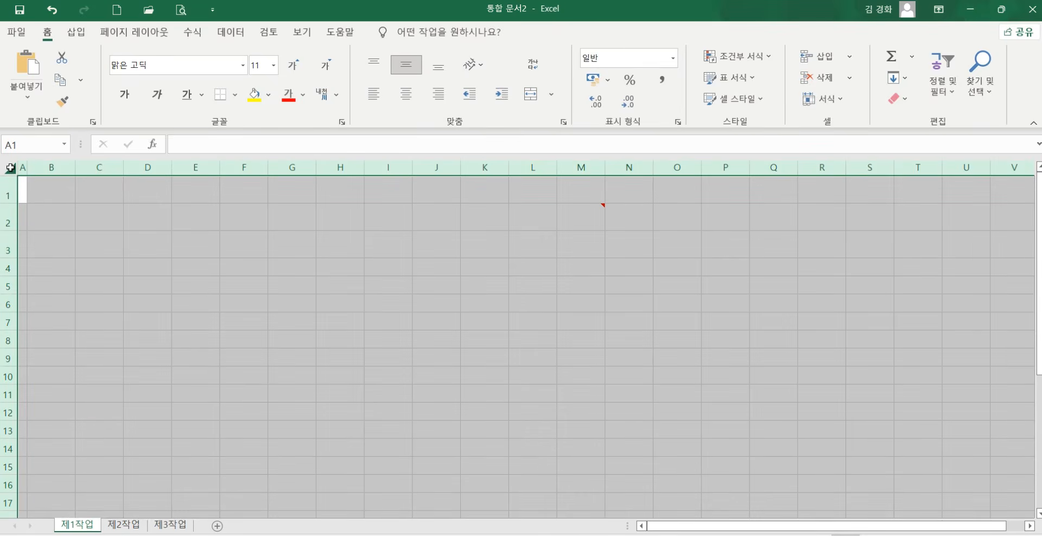
pyautogui.click(57, 216)
pyautogui.hotkey('ctrl', 'a')
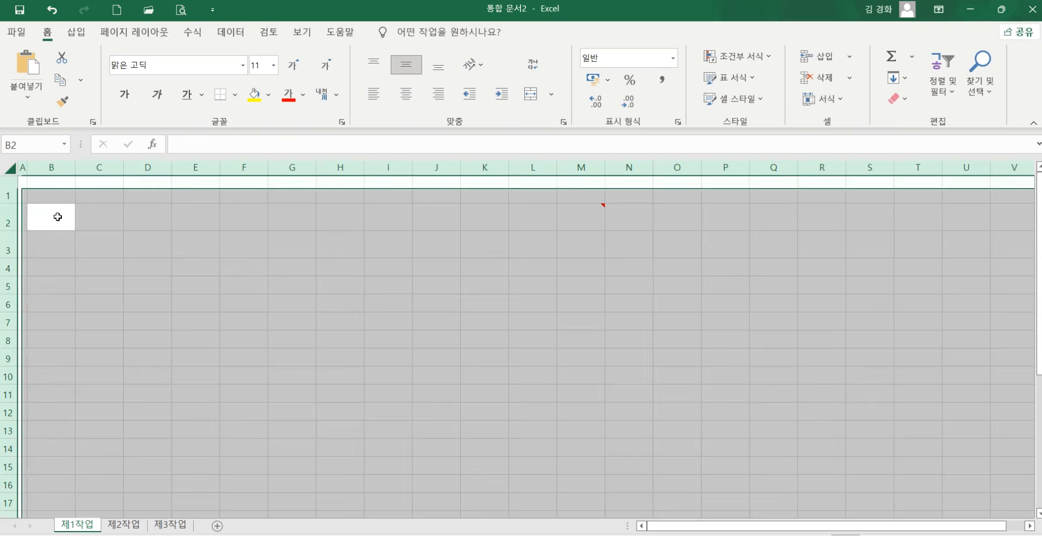
pyautogui.click(244, 63)
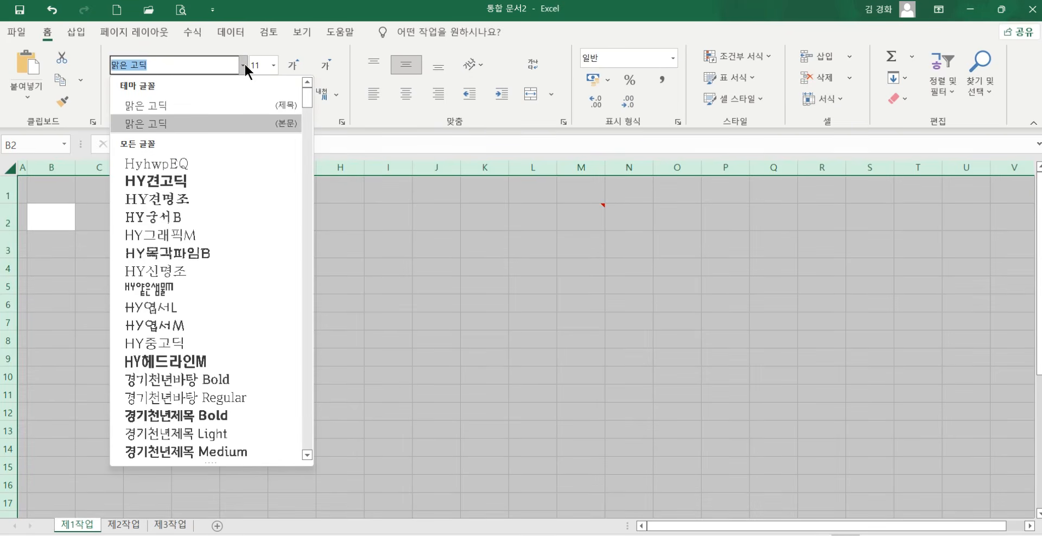
pyautogui.write('굴')
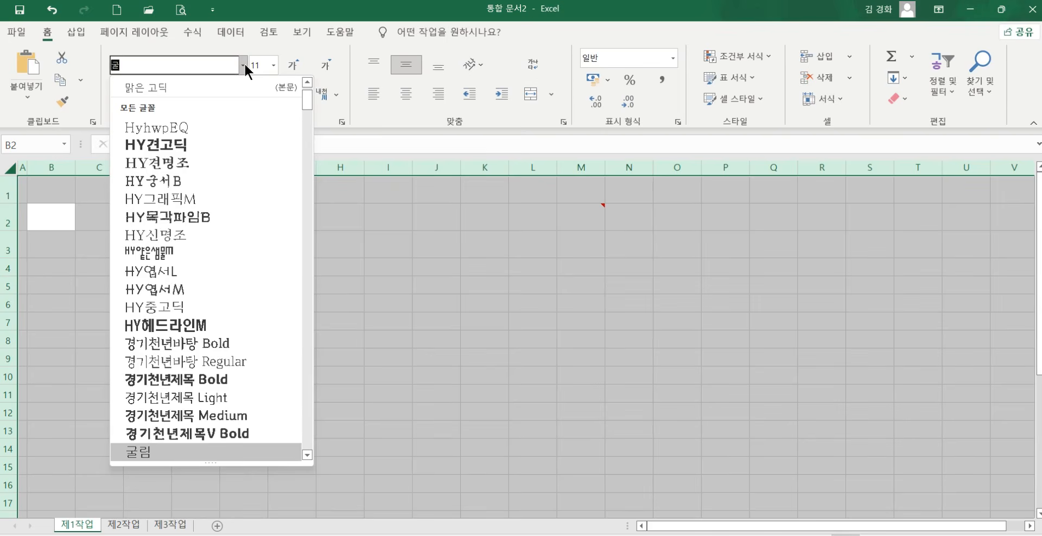
pyautogui.click(140, 454)
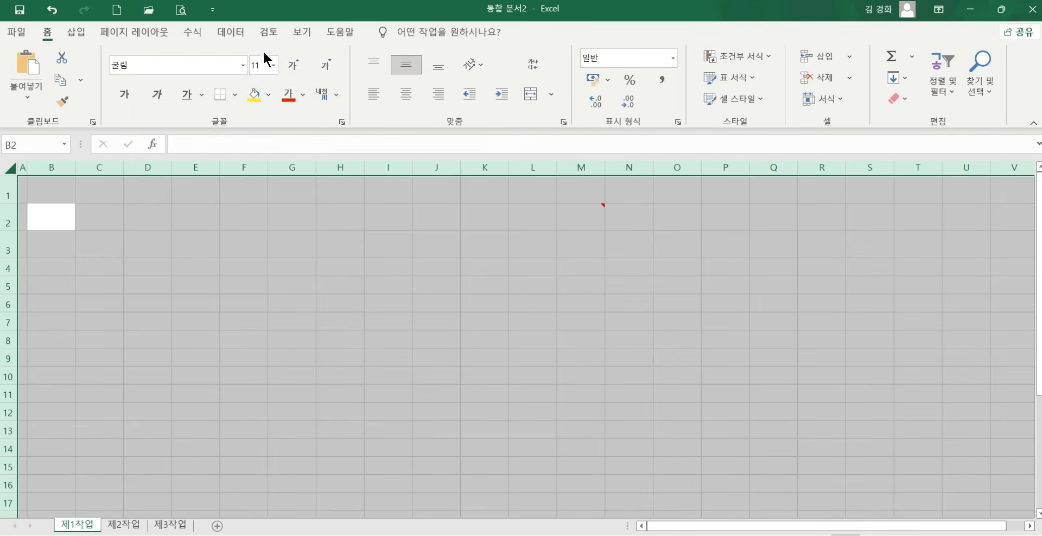
pyautogui.click(405, 95)
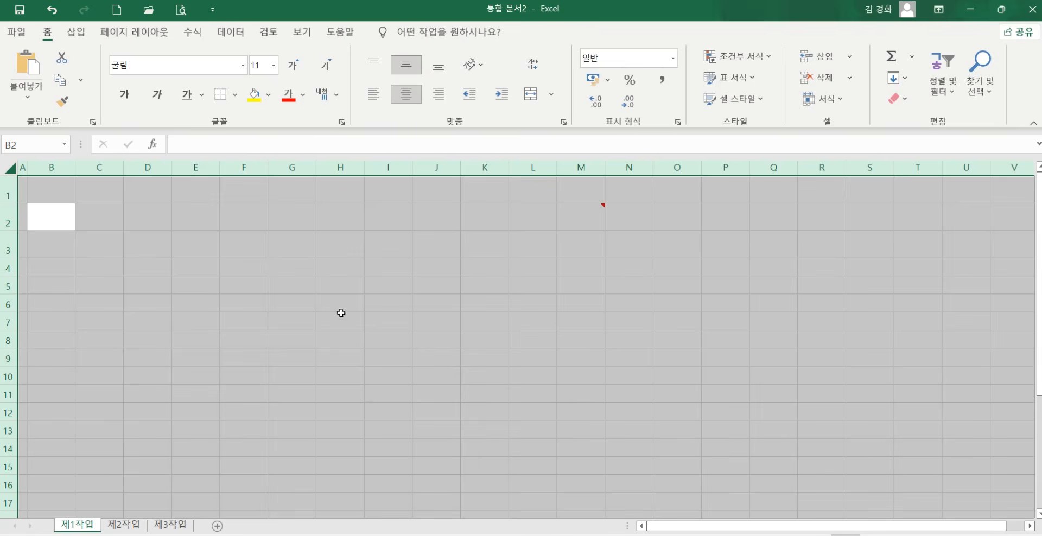
pyautogui.click(310, 340)
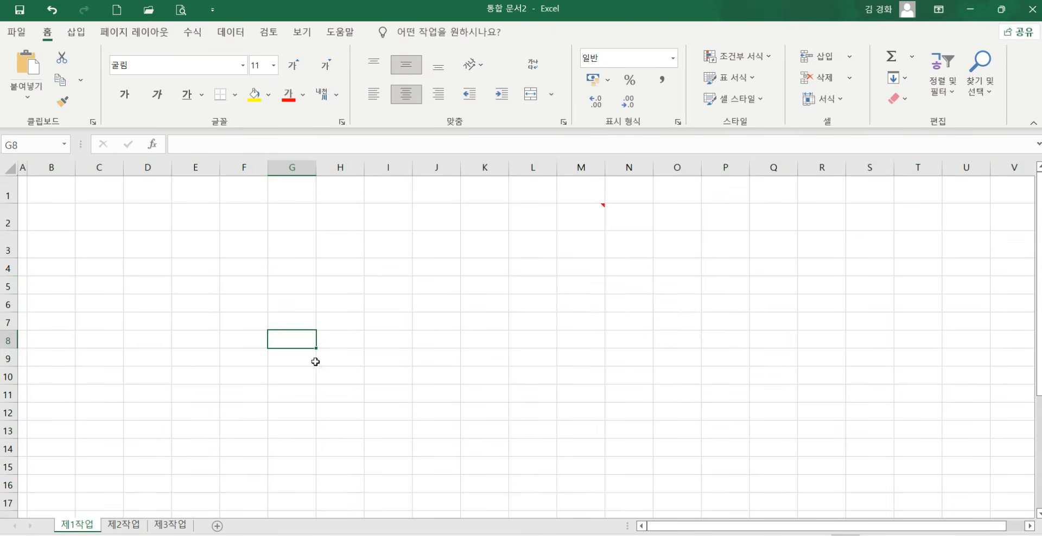
pyautogui.click(107, 263)
pyautogui.click(211, 381)
pyautogui.click(533, 393)
pyautogui.click(688, 364)
pyautogui.click(721, 305)
pyautogui.click(485, 357)
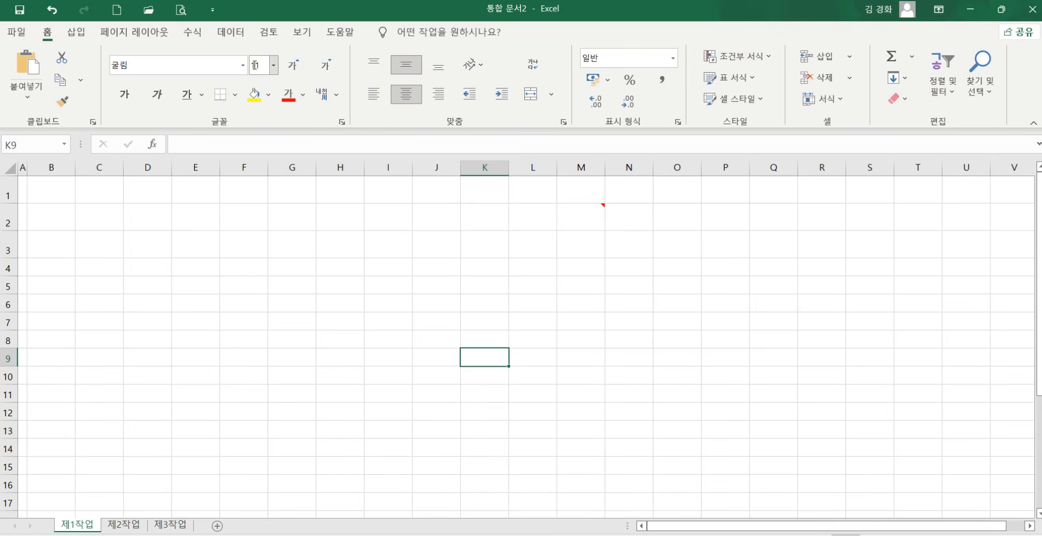
pyautogui.click(147, 288)
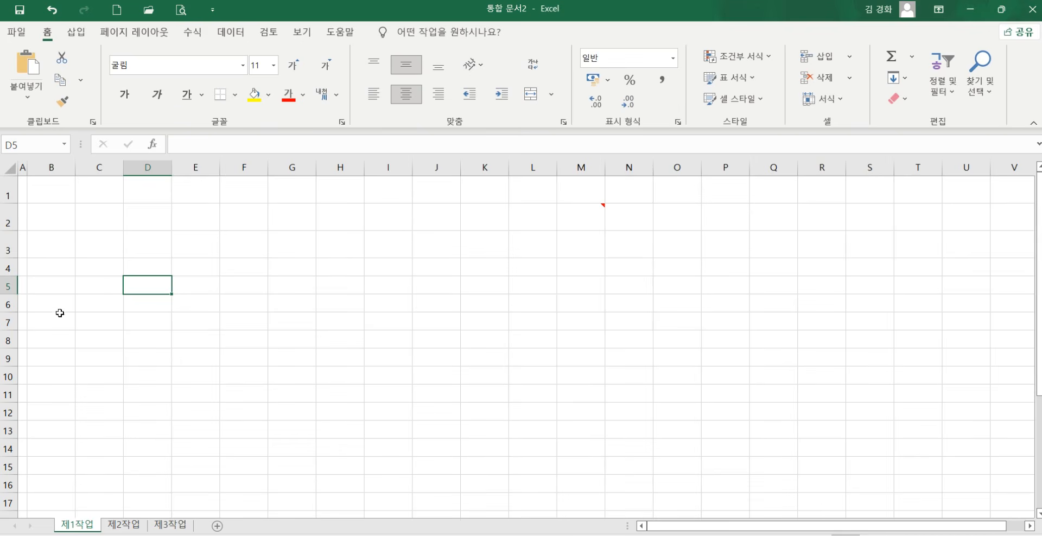
# Apply all borders and a thick outside border to the range B4:J14.
pyautogui.click(47, 266)
pyautogui.moveTo(48, 266); pyautogui.dragTo(441, 441)
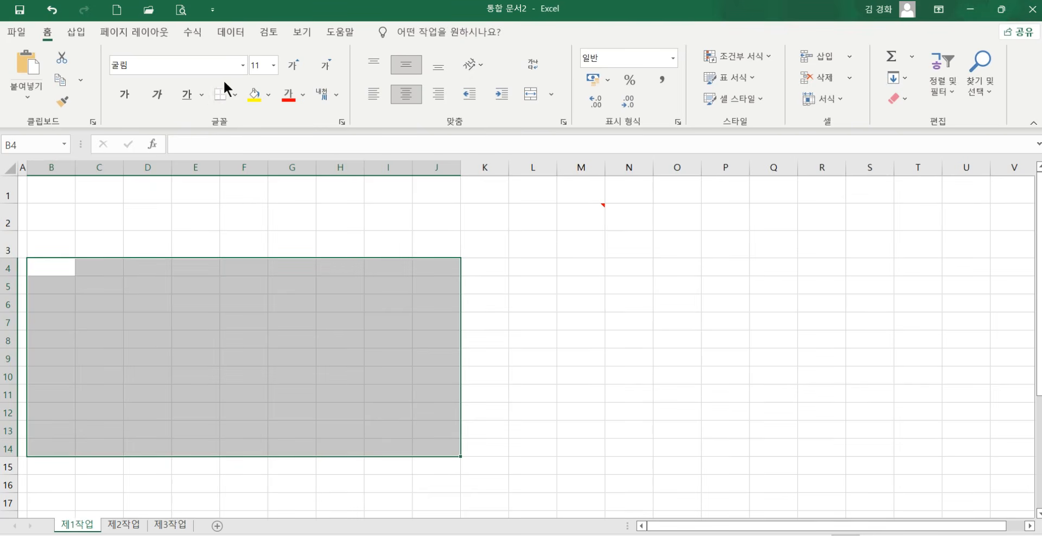
pyautogui.click(235, 94)
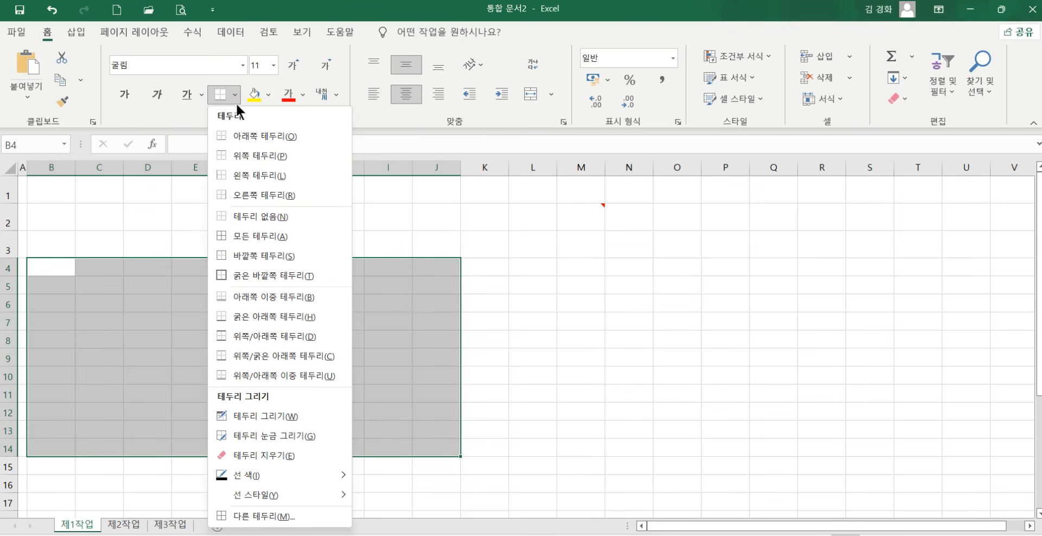
pyautogui.click(242, 237)
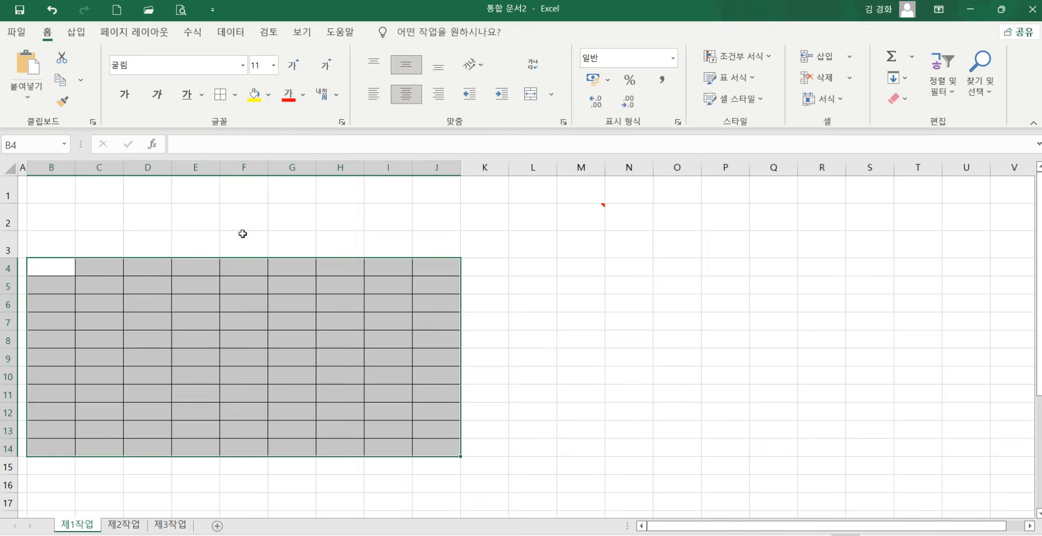
pyautogui.click(236, 96)
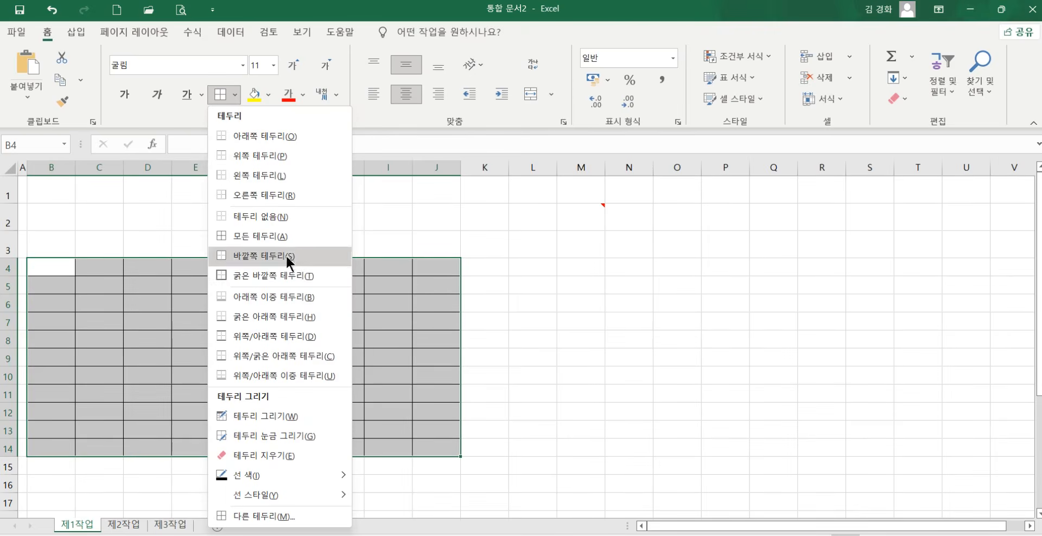
pyautogui.click(248, 275)
pyautogui.click(255, 322)
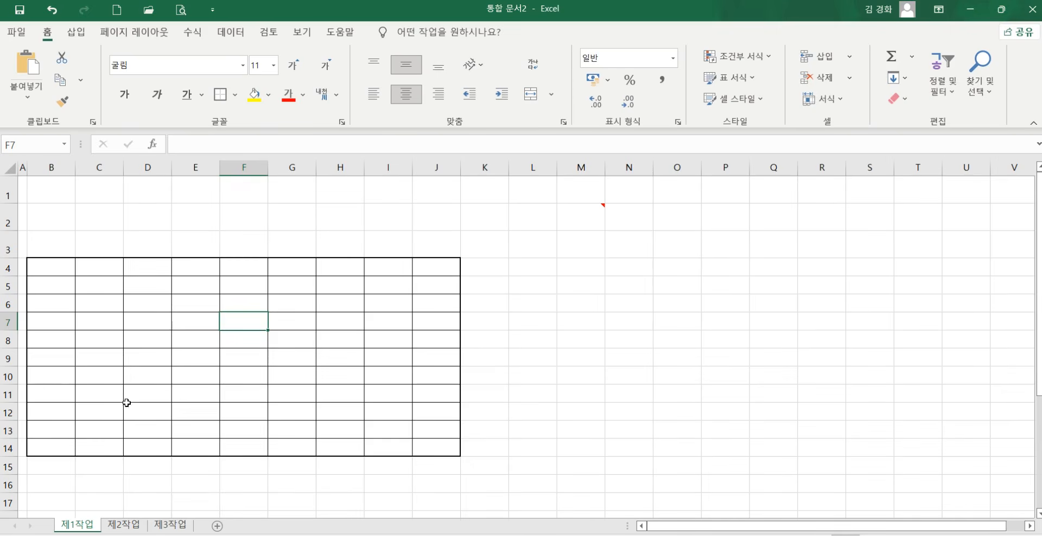
# Enter the headings 관리번호, 매장명, 지역 and 매장규모 in cells B4 to E4.
pyautogui.moveTo(51, 263); pyautogui.dragTo(437, 262)
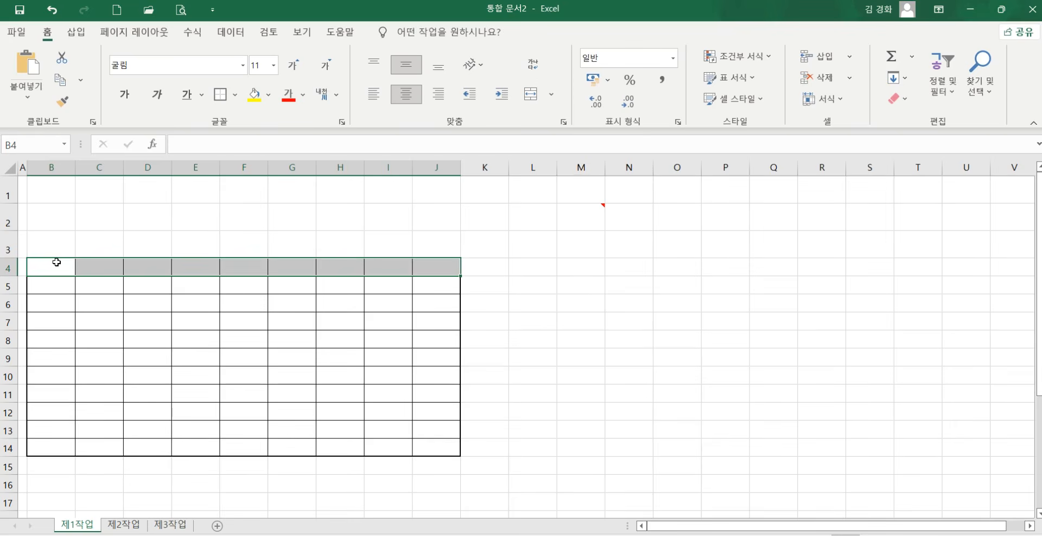
pyautogui.write('관리번호')
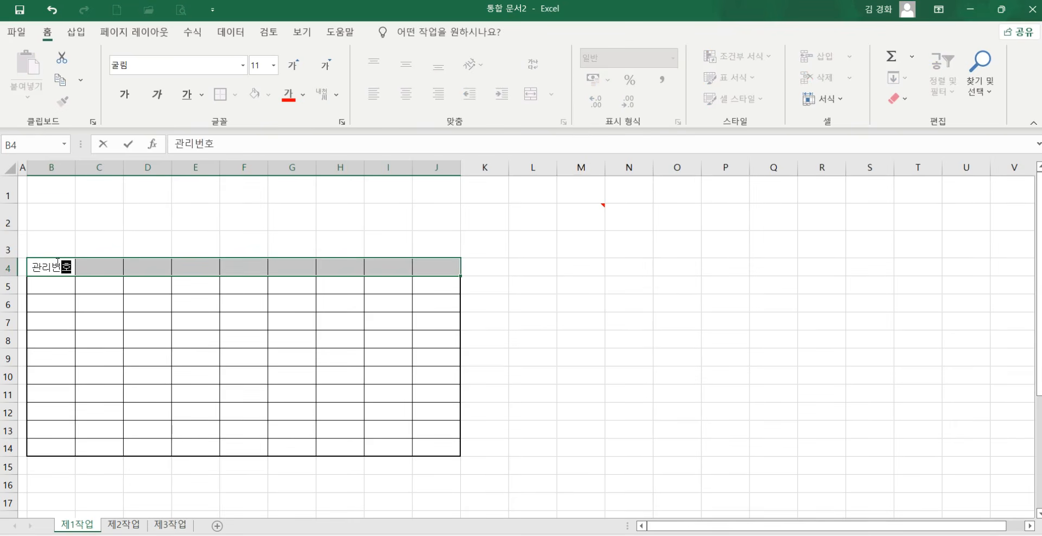
pyautogui.press('Tab')
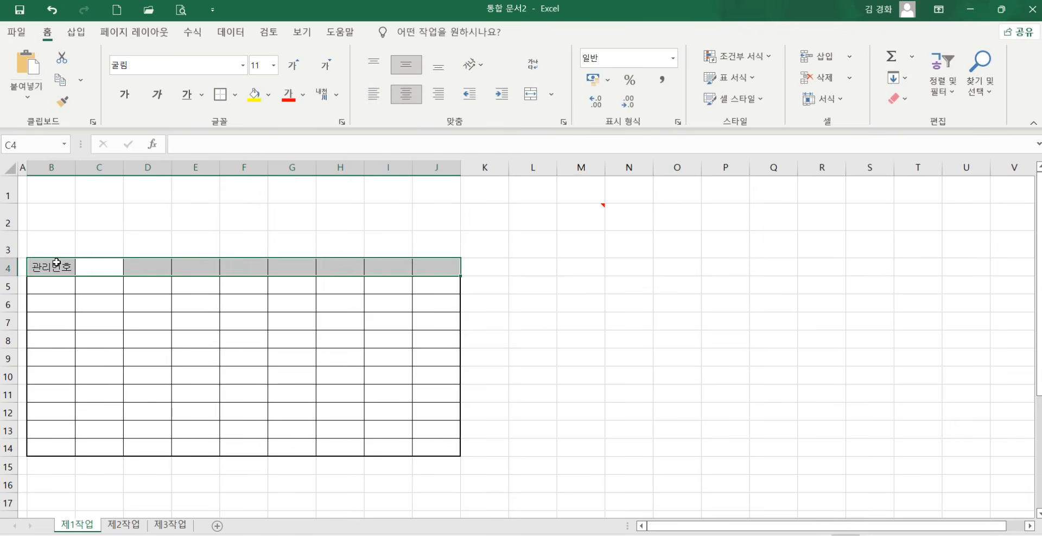
pyautogui.write('매장명')
pyautogui.press('Tab')
pyautogui.write('지역')
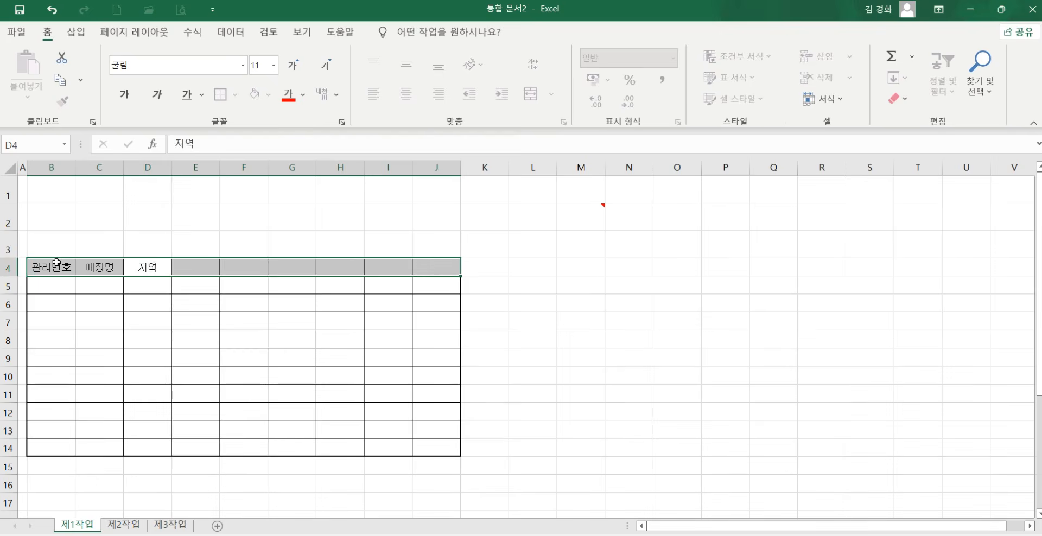
pyautogui.press('Tab')
pyautogui.write('매장규모')
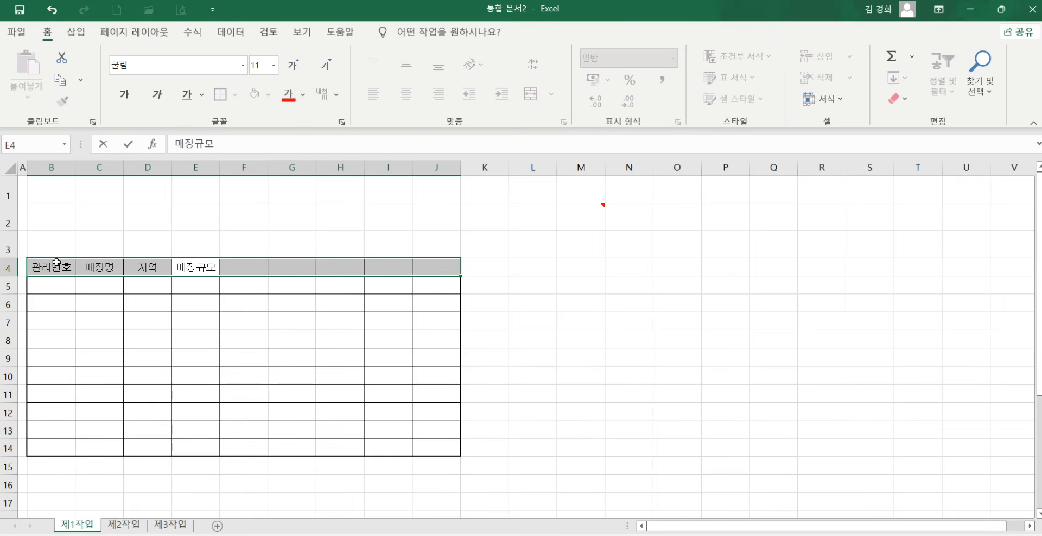
pyautogui.press('Tab')
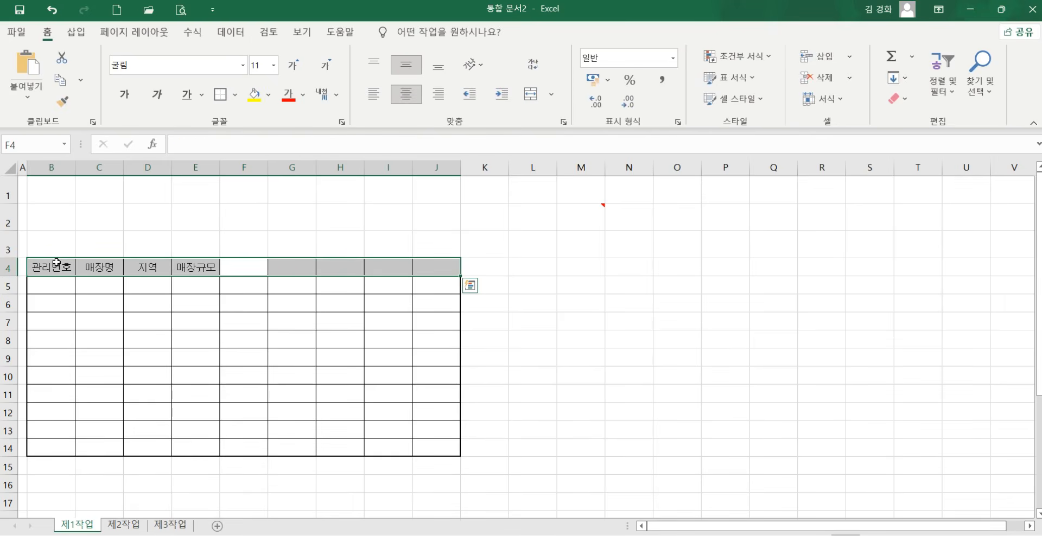
# Add (제곱미터) as a second line below 매장규모 within cell E4.
pyautogui.click(208, 270)
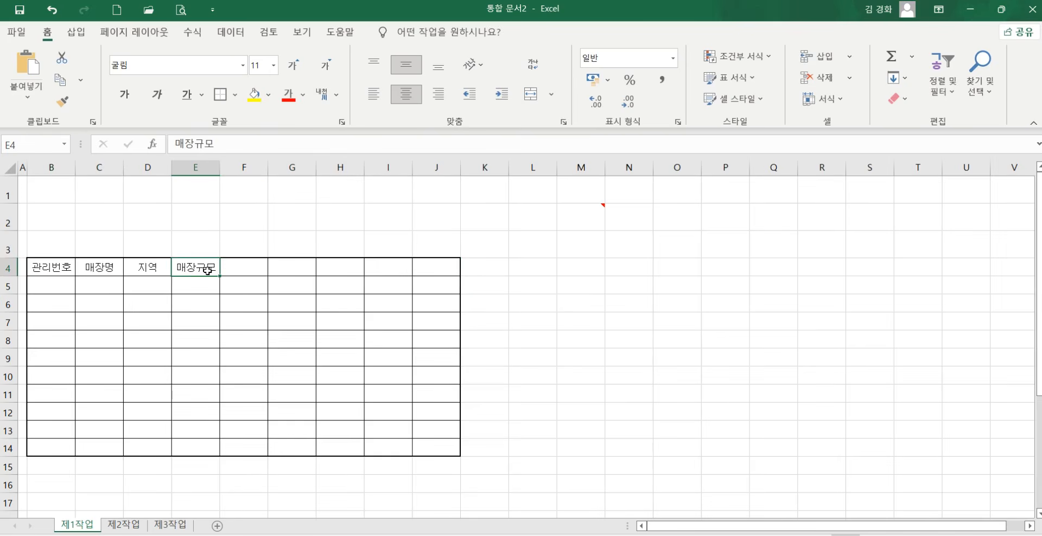
pyautogui.press('Return')
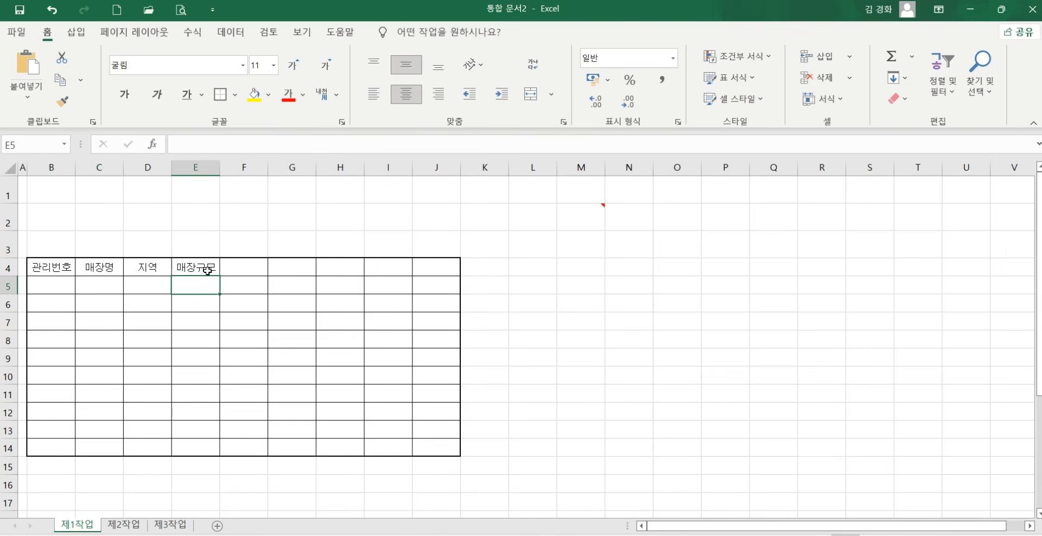
pyautogui.click(213, 267)
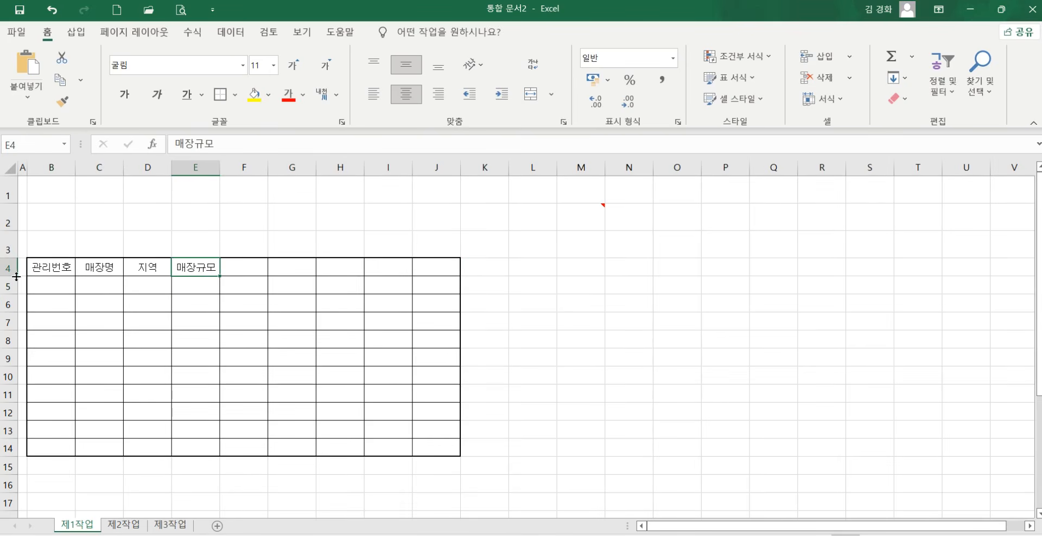
pyautogui.doubleClick(215, 265)
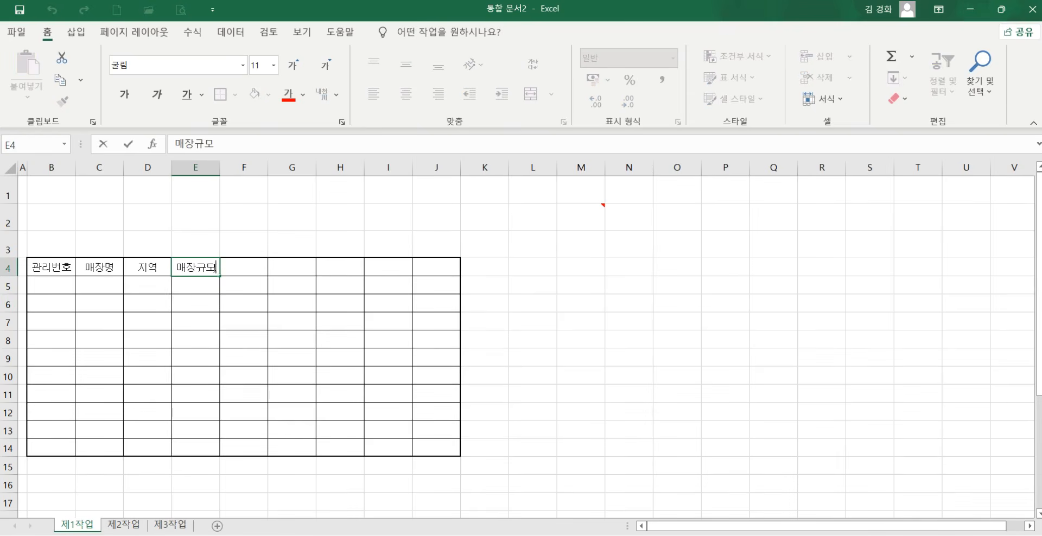
pyautogui.hotkey('alt', 'Return')
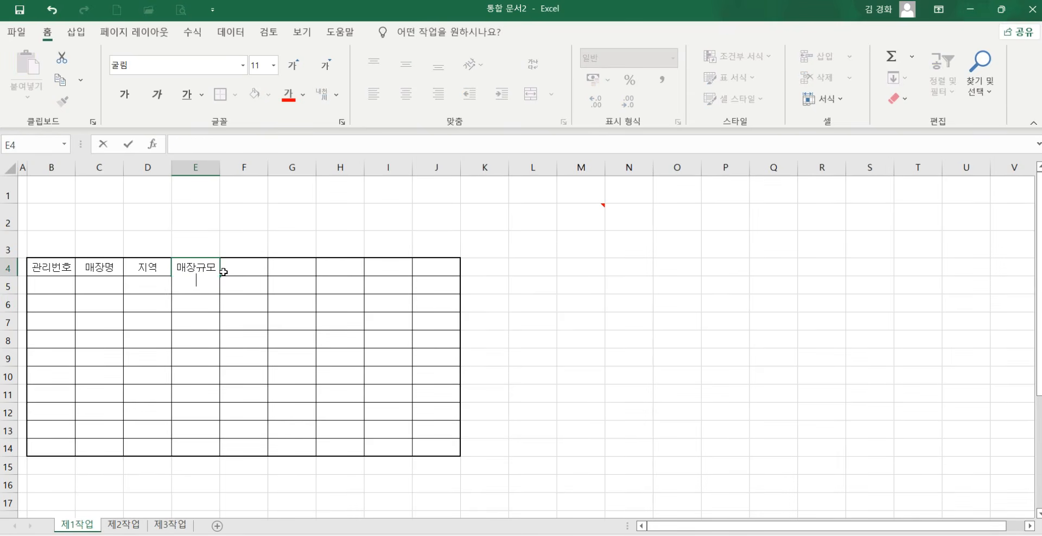
pyautogui.write('(')
pyautogui.write('제곱ㅁ')
pyautogui.write('ㅣ터')
pyautogui.write(')')
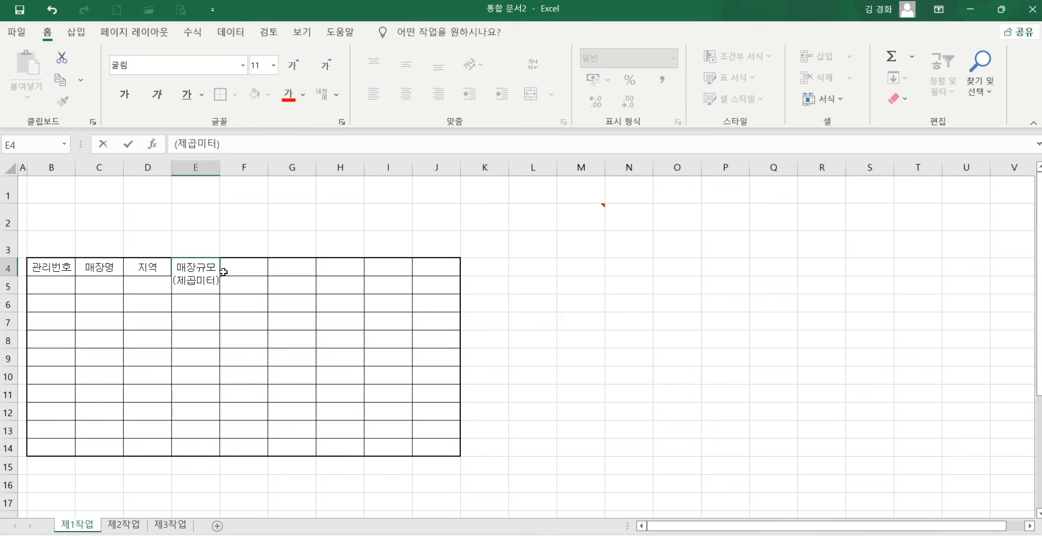
pyautogui.press('Return')
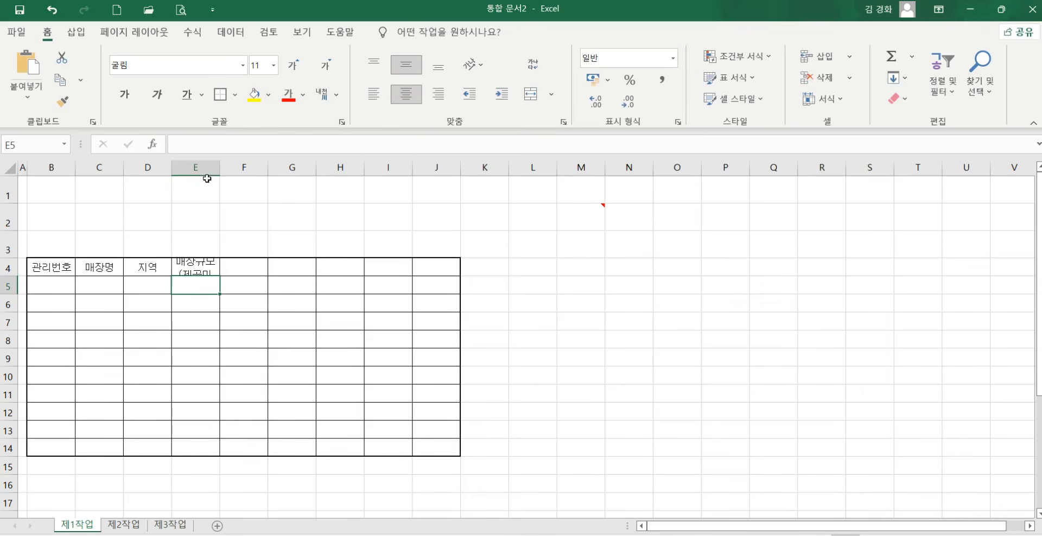
# Widen column E and auto-fit the height of row 4 so the two-line heading fits.
pyautogui.moveTo(220, 170); pyautogui.dragTo(239, 171)
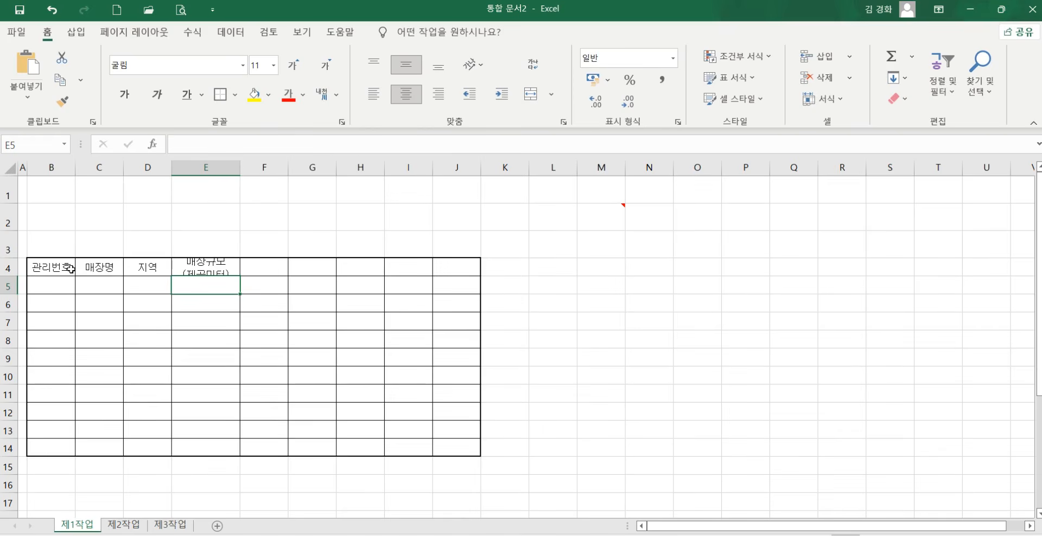
pyautogui.click(199, 265)
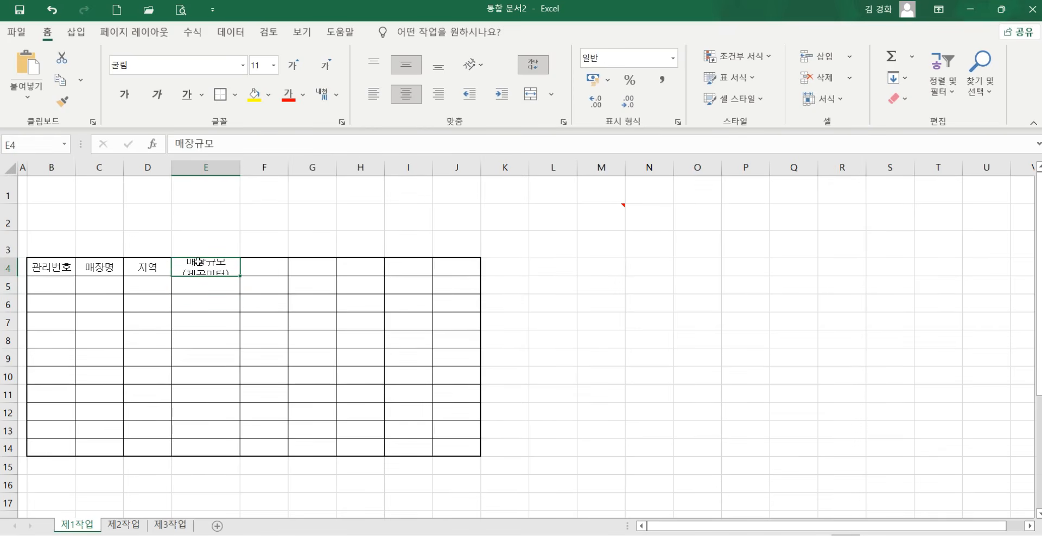
pyautogui.doubleClick(7, 276)
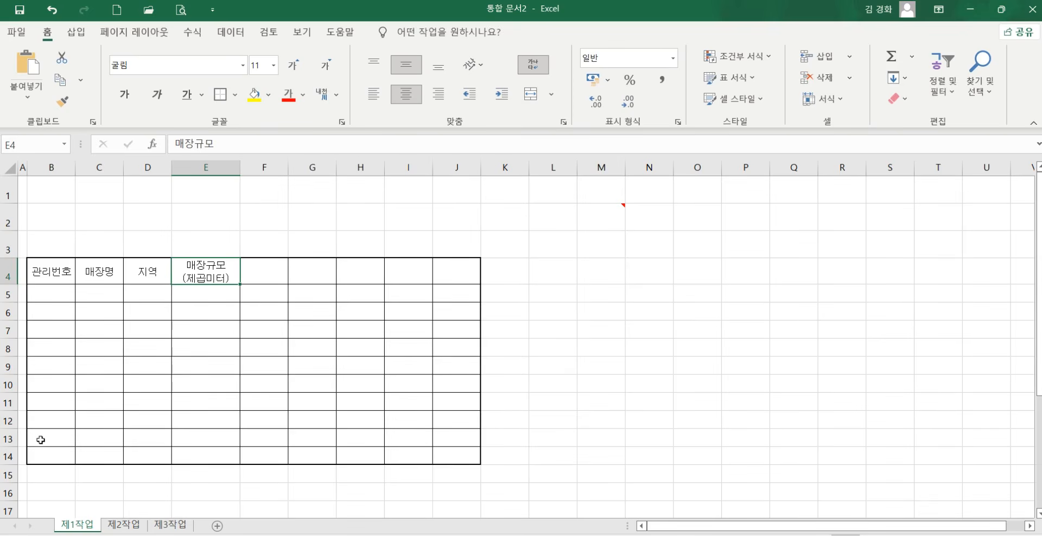
# Try merging and centring cells B13:D13, split them again, and check the individual cells.
pyautogui.moveTo(42, 438); pyautogui.dragTo(133, 438)
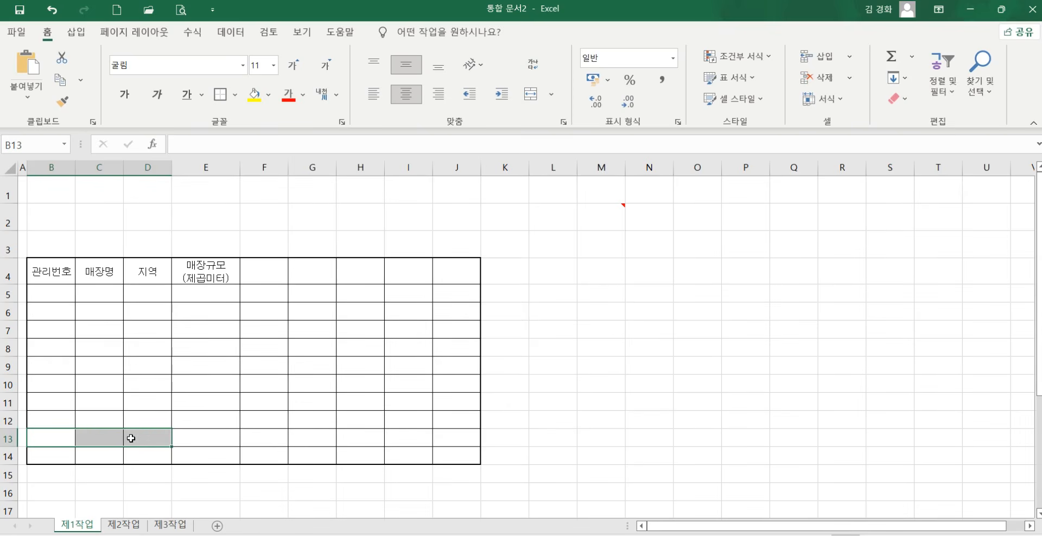
pyautogui.moveTo(63, 440); pyautogui.dragTo(137, 436)
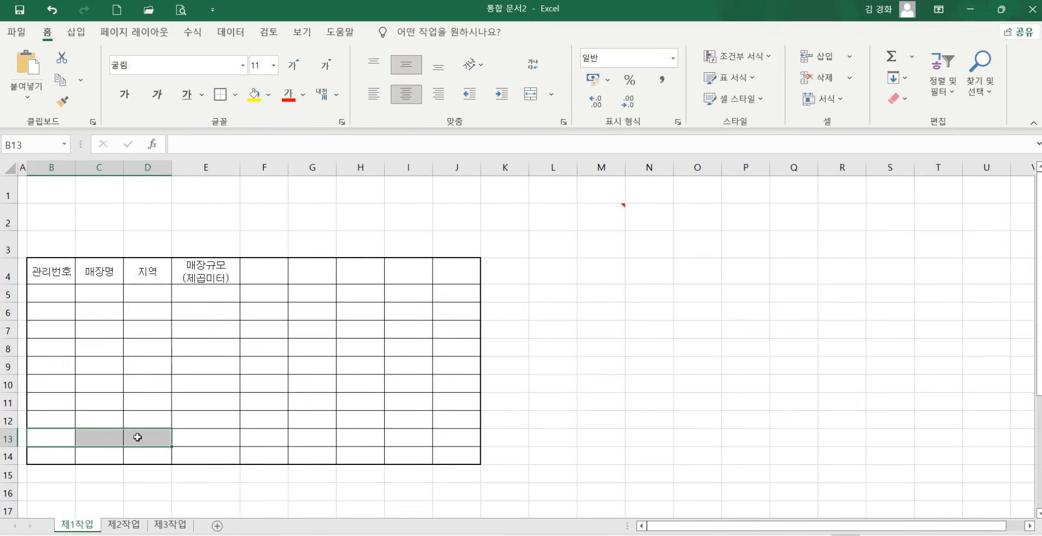
pyautogui.click(530, 94)
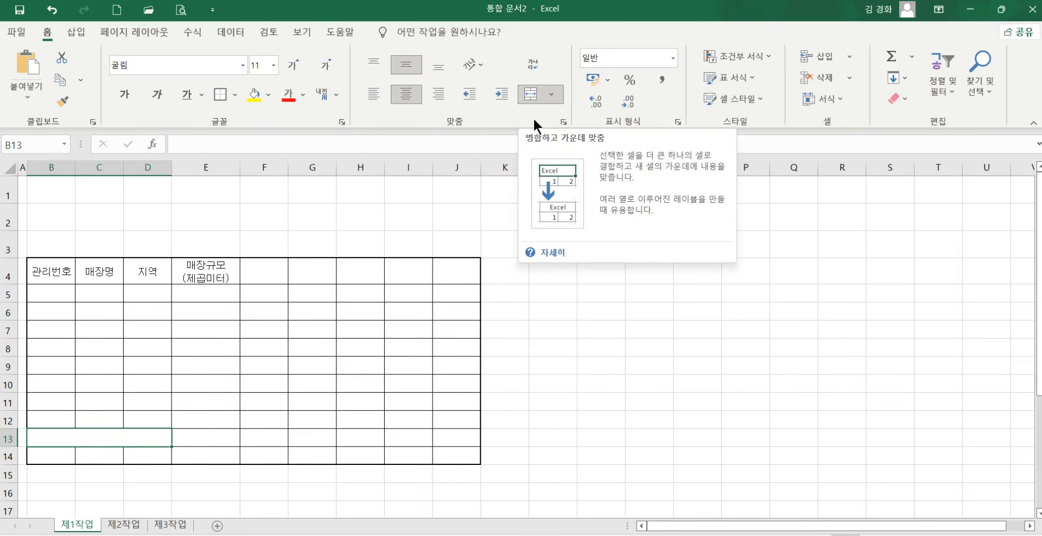
pyautogui.click(553, 93)
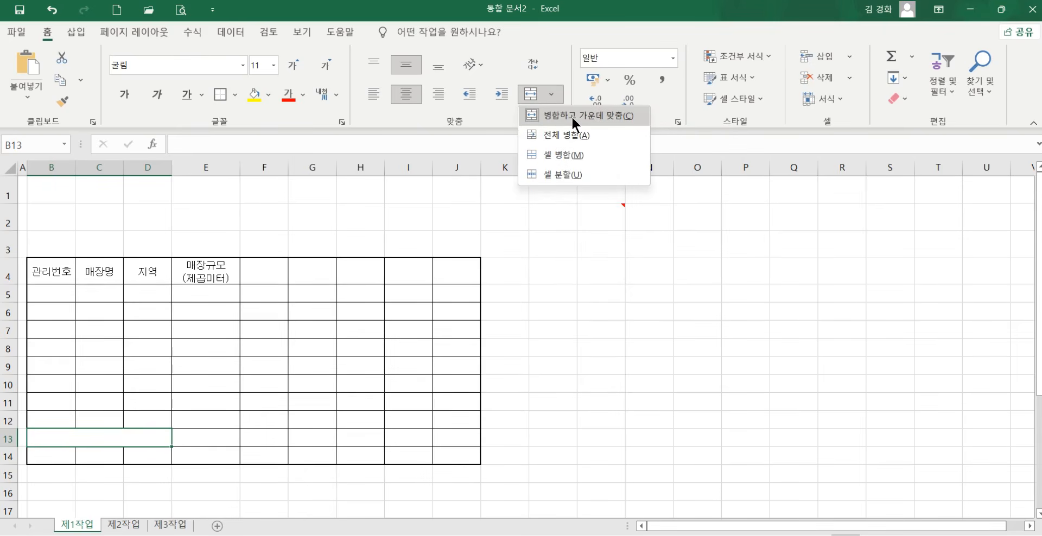
pyautogui.click(572, 118)
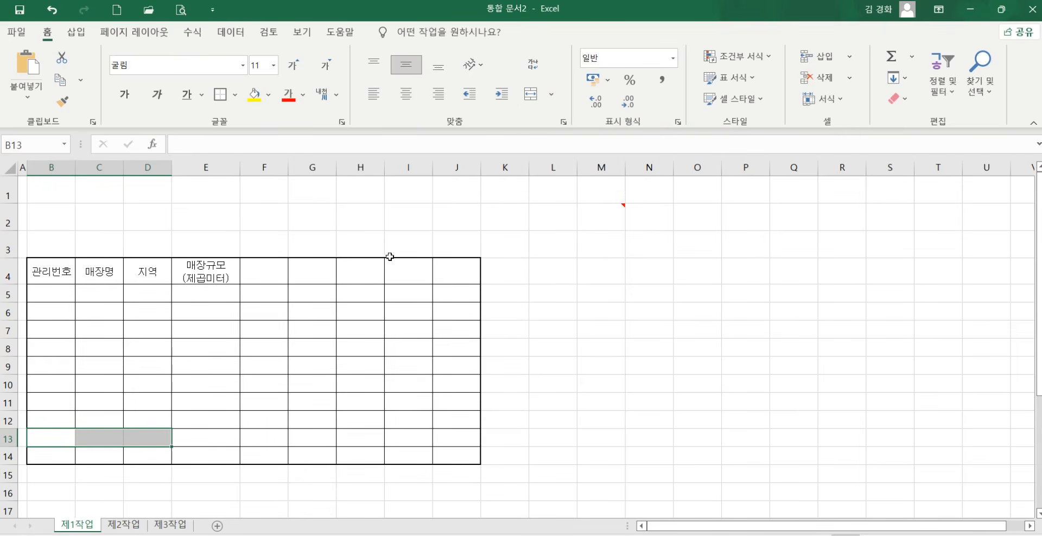
pyautogui.click(530, 95)
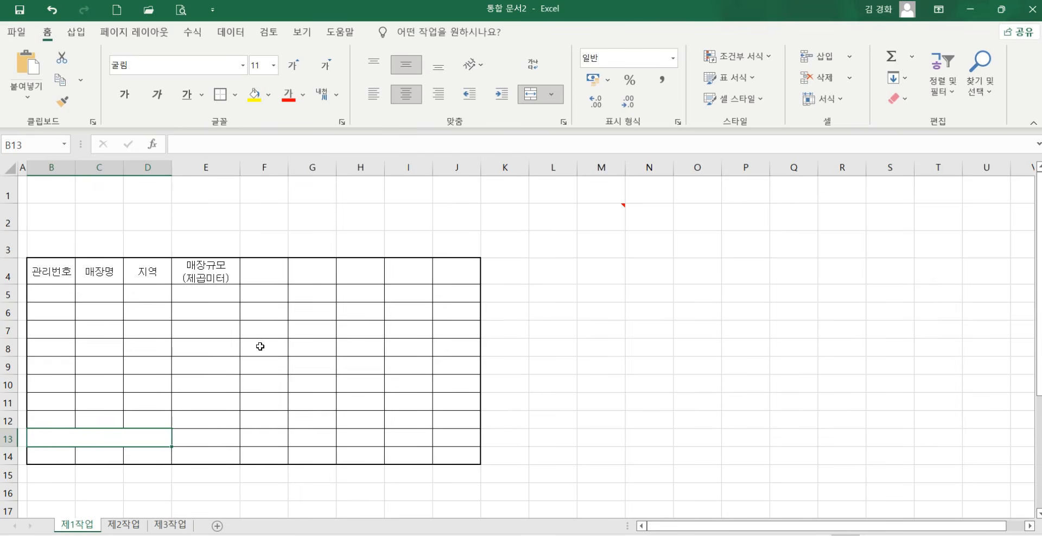
pyautogui.click(531, 96)
pyautogui.click(143, 436)
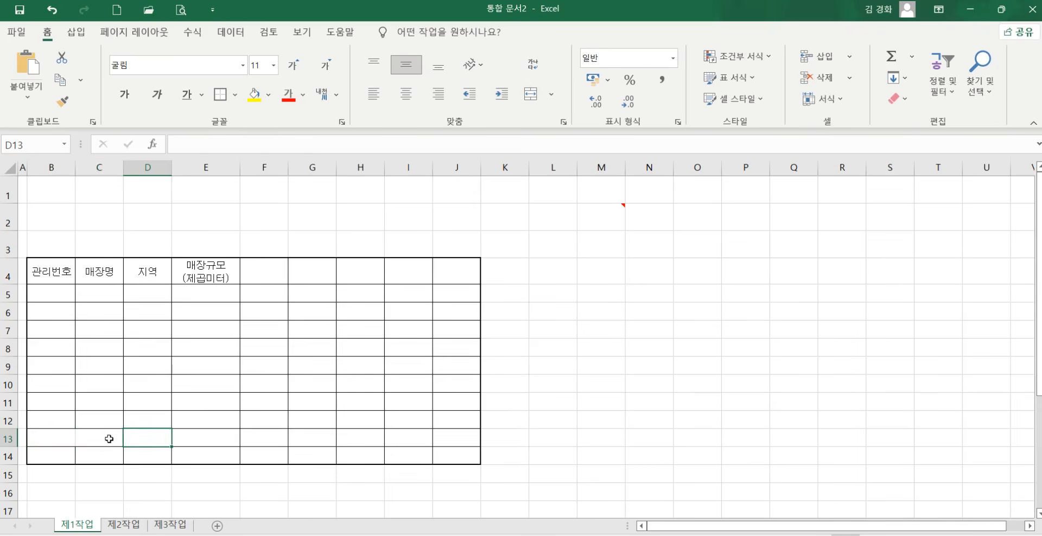
pyautogui.click(100, 438)
pyautogui.click(71, 438)
pyautogui.click(95, 438)
pyautogui.click(134, 436)
# Merge and centre cells B13:D13 in the table.
pyautogui.moveTo(71, 438); pyautogui.dragTo(134, 438)
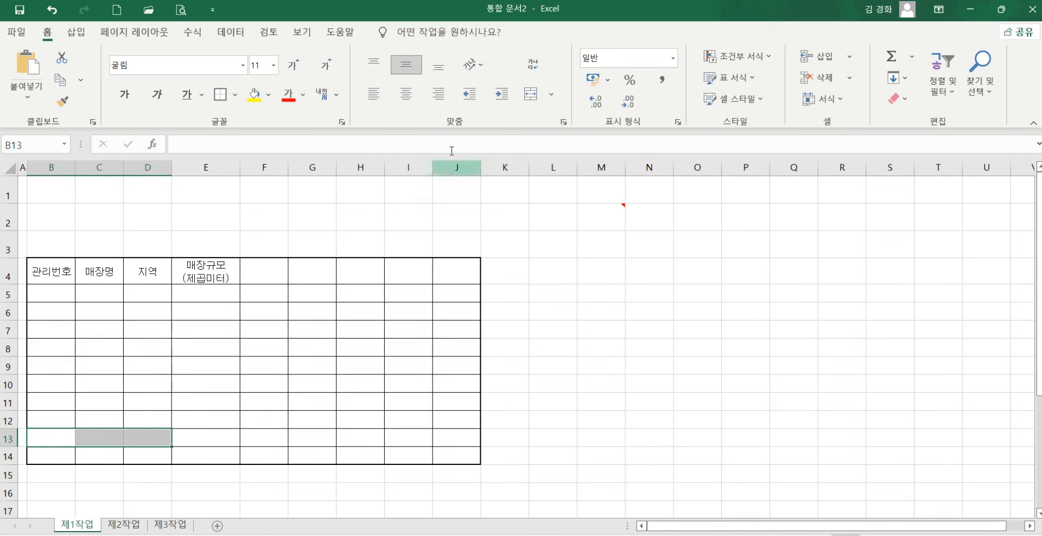
pyautogui.click(530, 96)
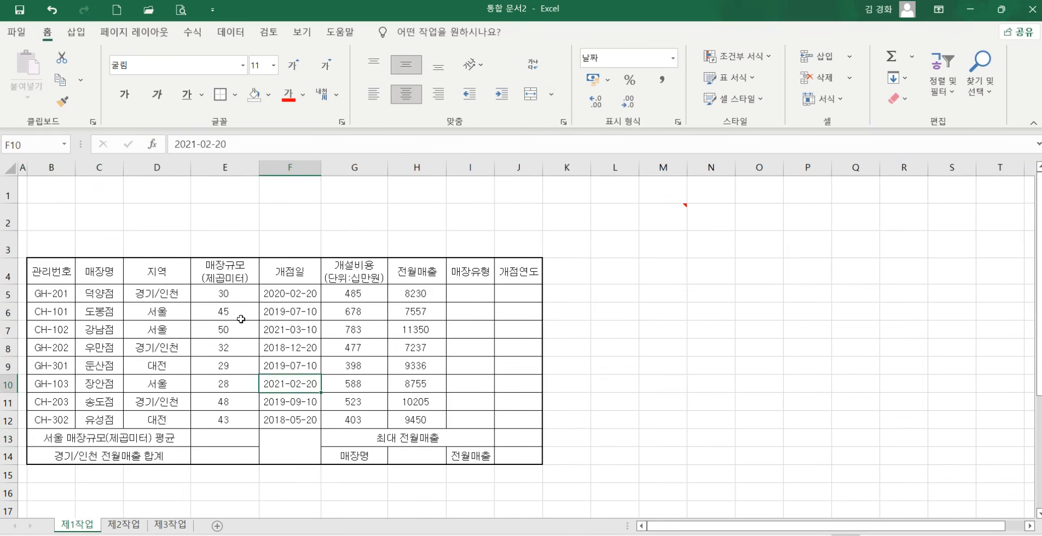
# Apply the comma style to the numbers in E5:E12 and G5:H12.
pyautogui.click(240, 318)
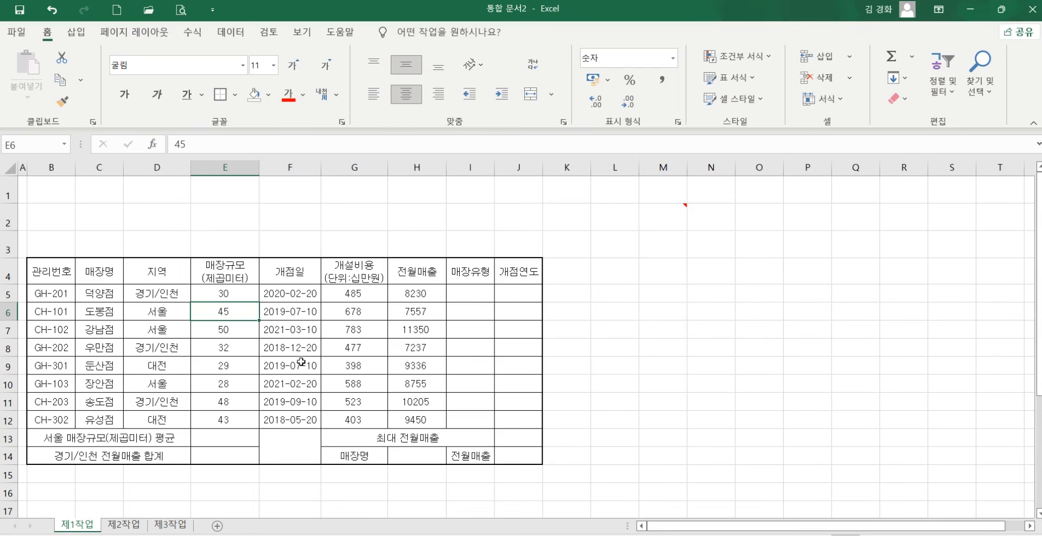
pyautogui.moveTo(238, 292); pyautogui.dragTo(240, 423)
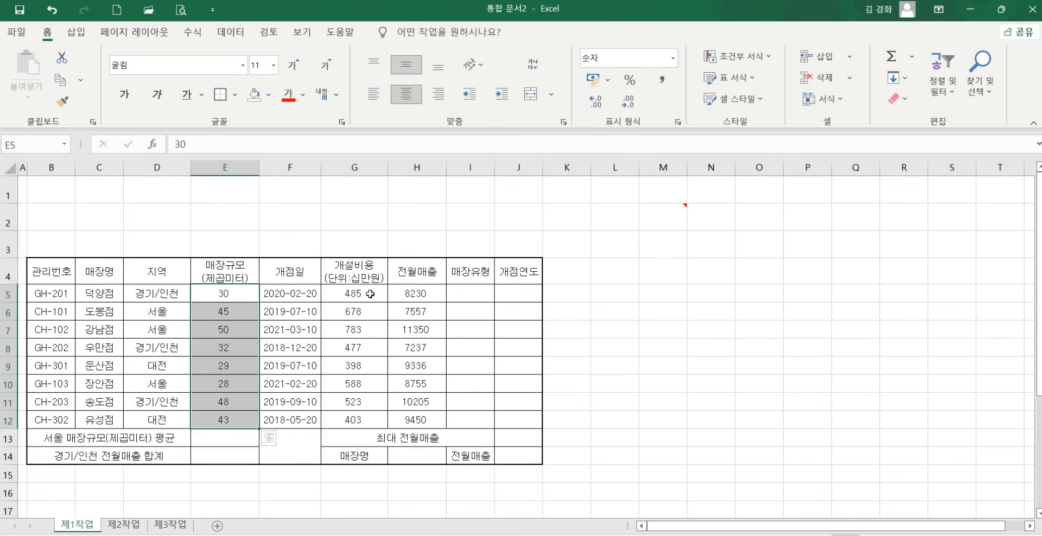
pyautogui.moveTo(370, 293); pyautogui.dragTo(419, 418)
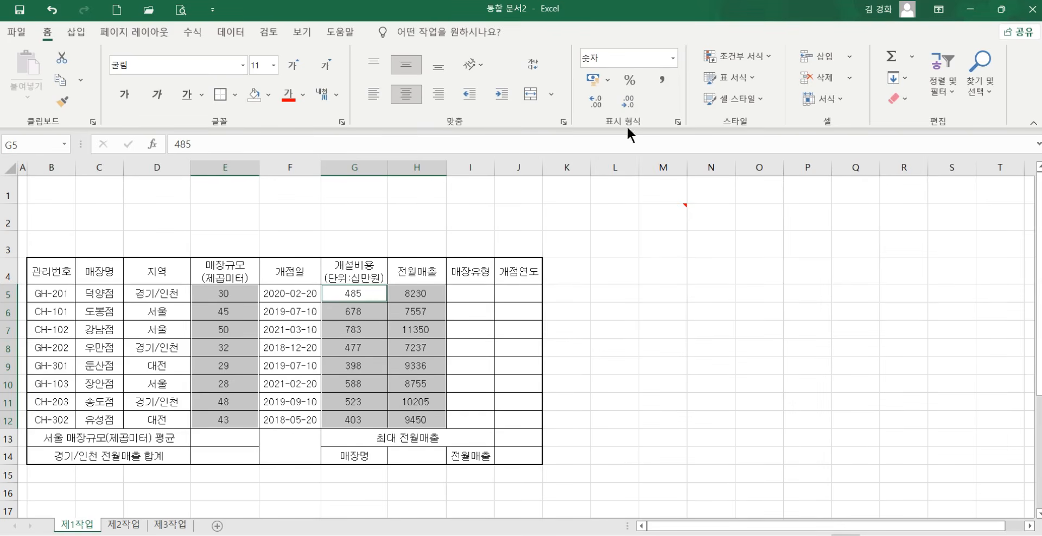
pyautogui.click(658, 79)
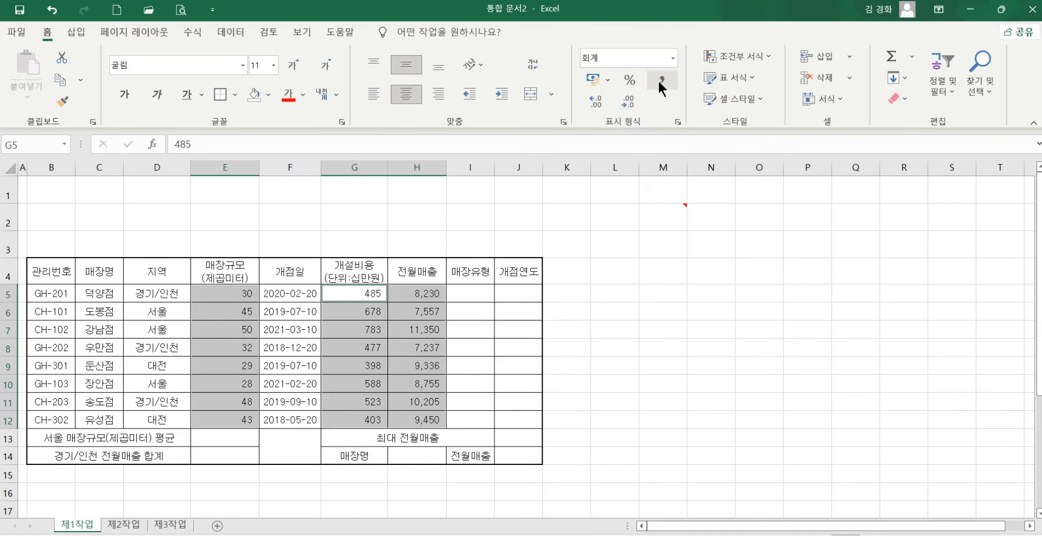
pyautogui.click(422, 328)
# Select the empty merged cell F13:F14 between the two summary blocks of the table.
pyautogui.click(306, 441)
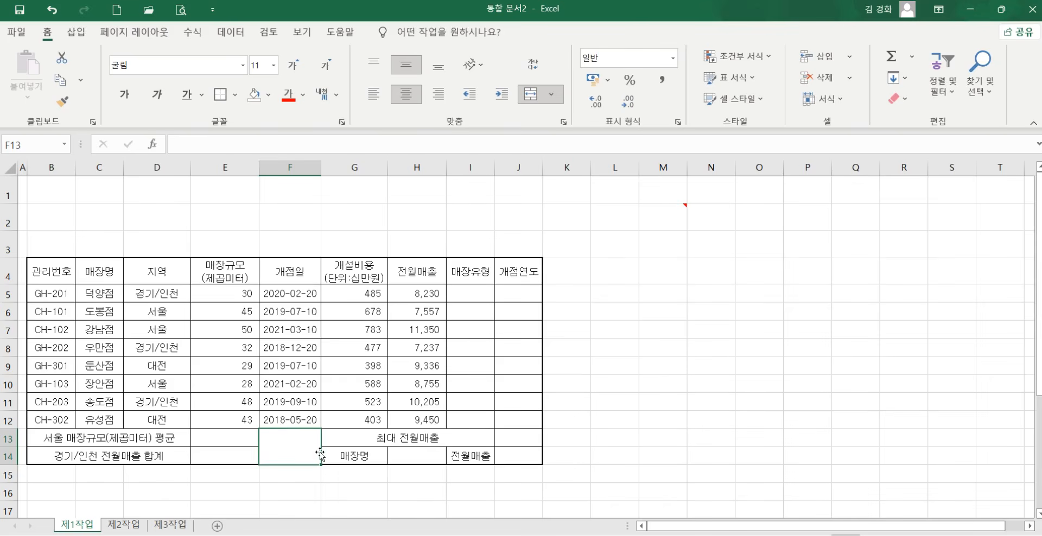
pyautogui.rightClick(304, 443)
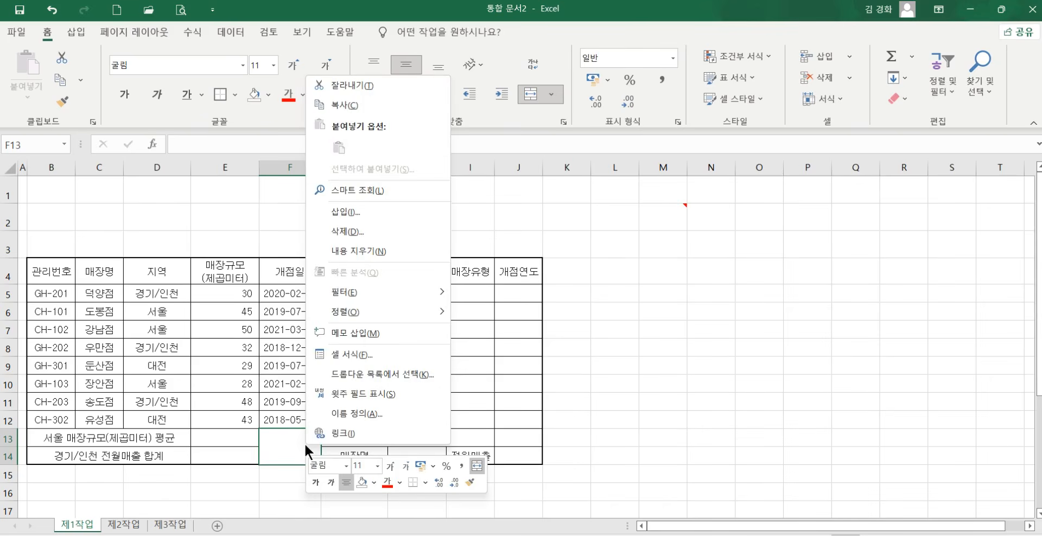
pyautogui.click(343, 356)
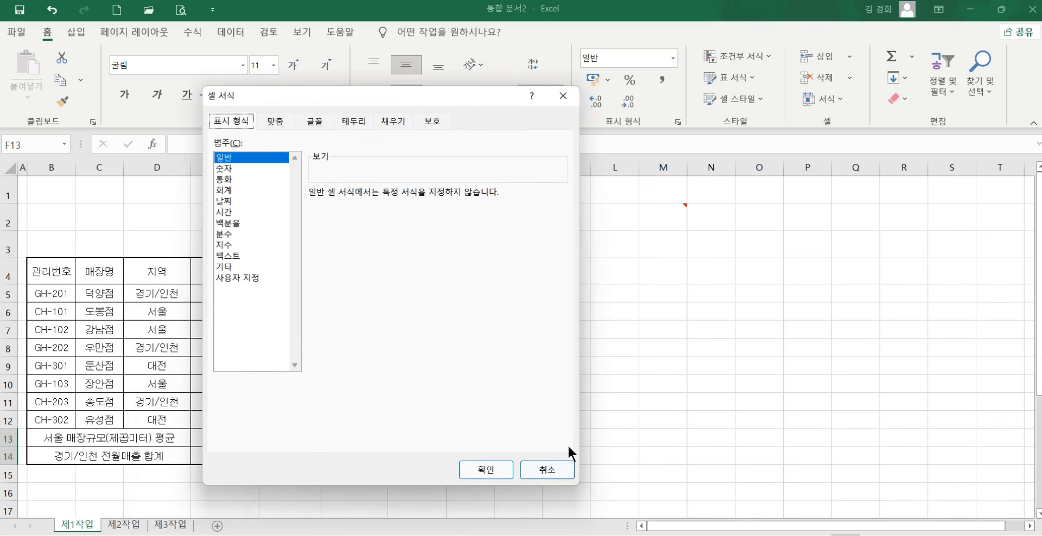
pyautogui.click(564, 466)
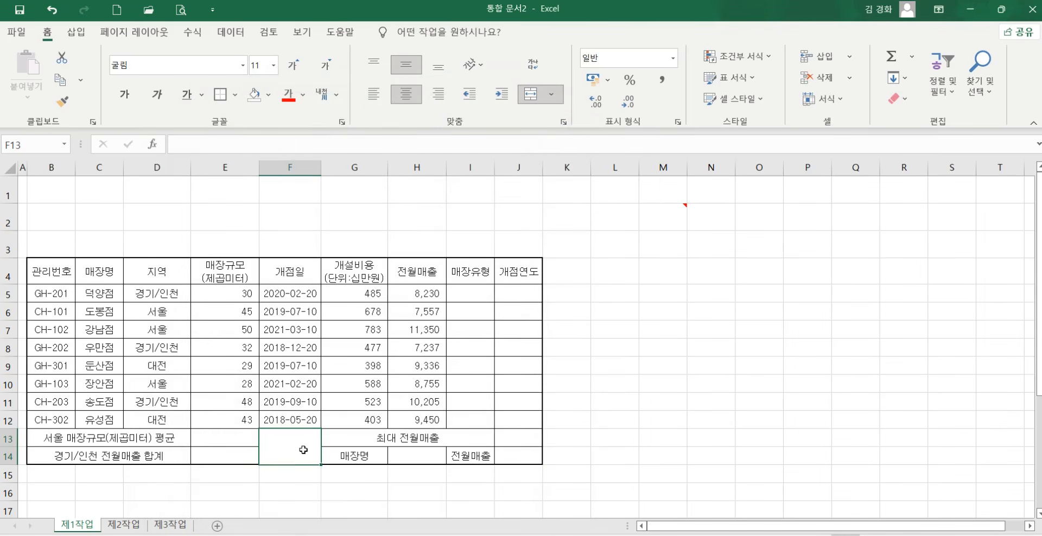
# Add both diagonal borders to the merged cell F13:F14 so they form an X.
pyautogui.hotkey('ctrl', '1')
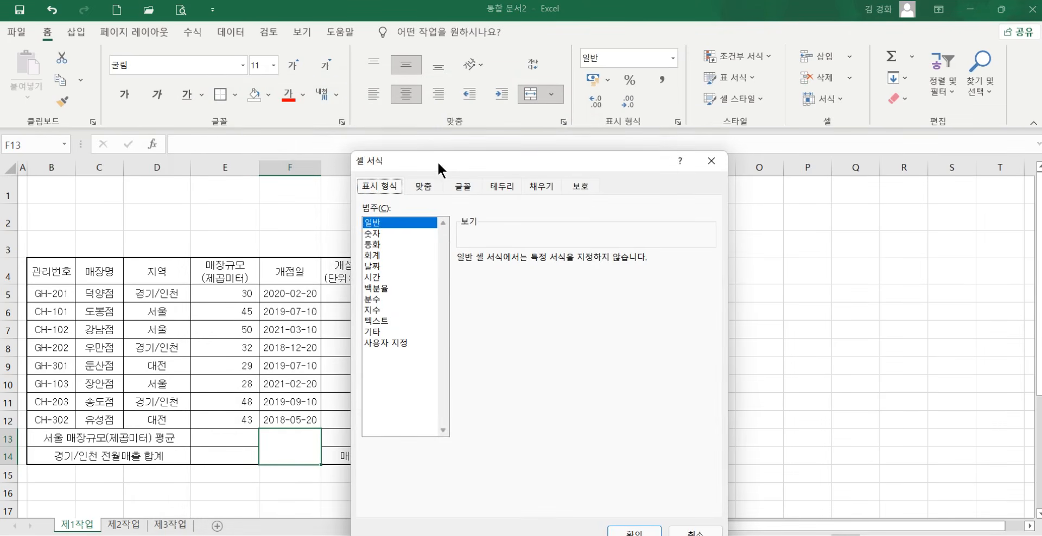
pyautogui.moveTo(438, 162); pyautogui.dragTo(472, 139)
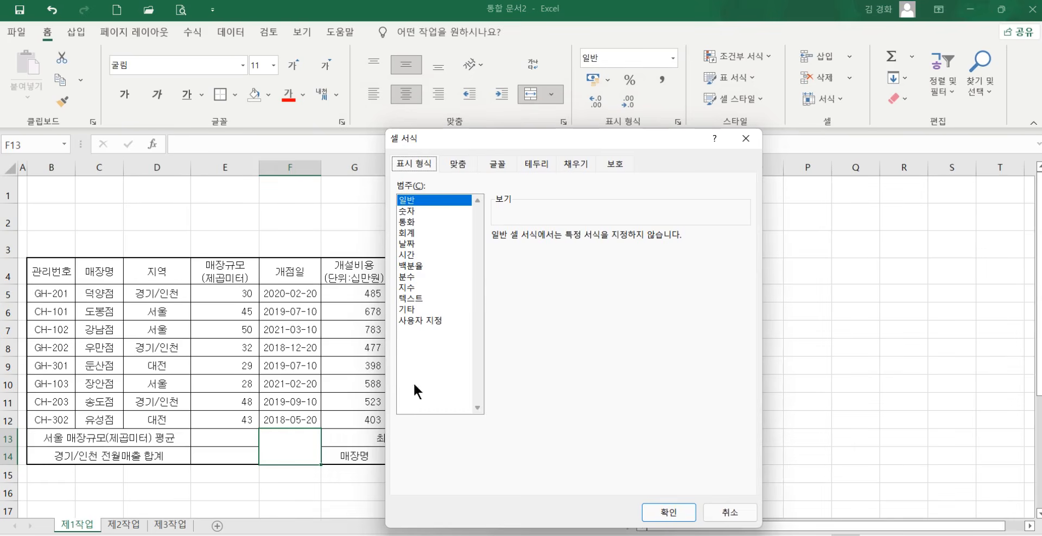
pyautogui.moveTo(540, 143); pyautogui.dragTo(525, 167)
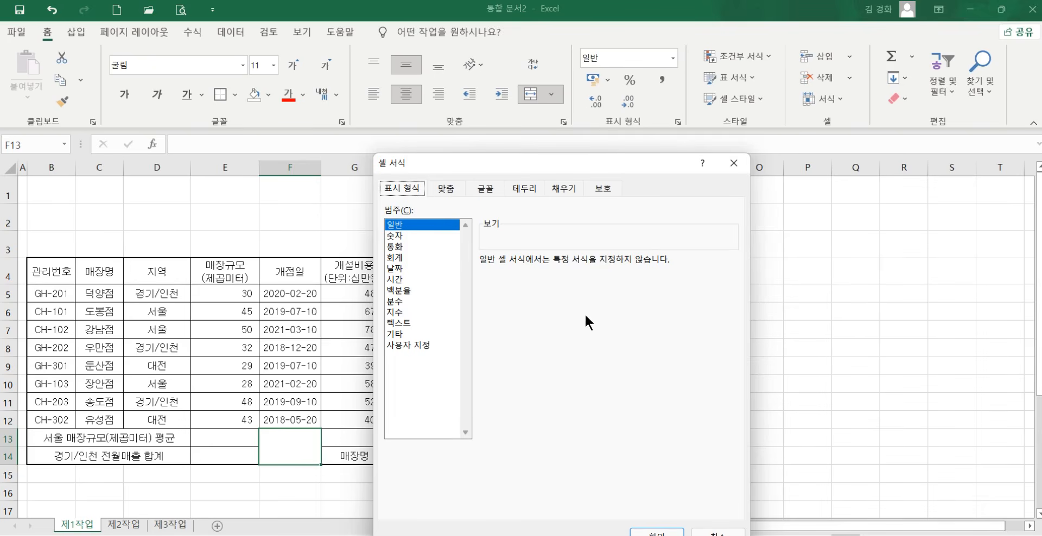
pyautogui.click(525, 190)
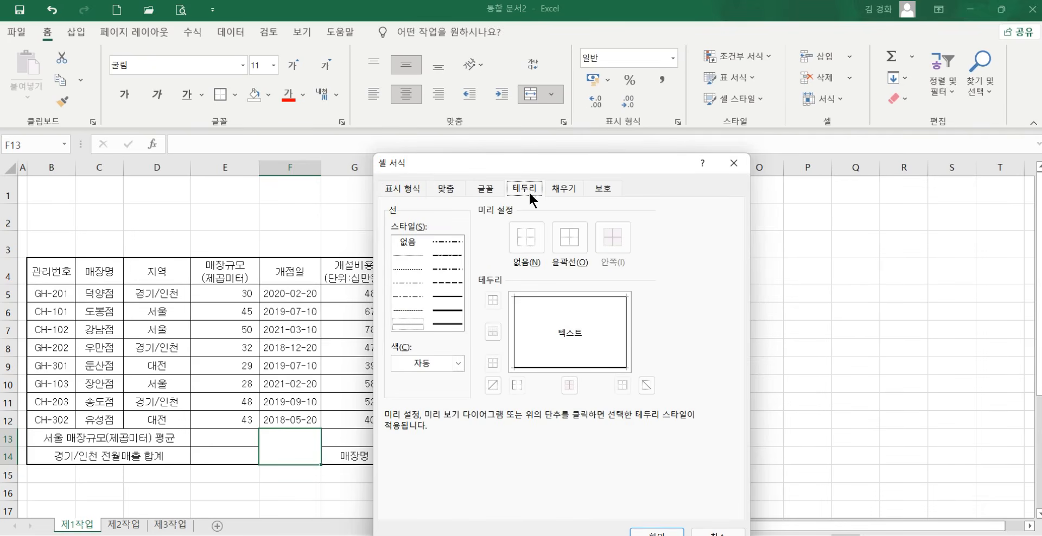
pyautogui.click(492, 385)
pyautogui.click(646, 385)
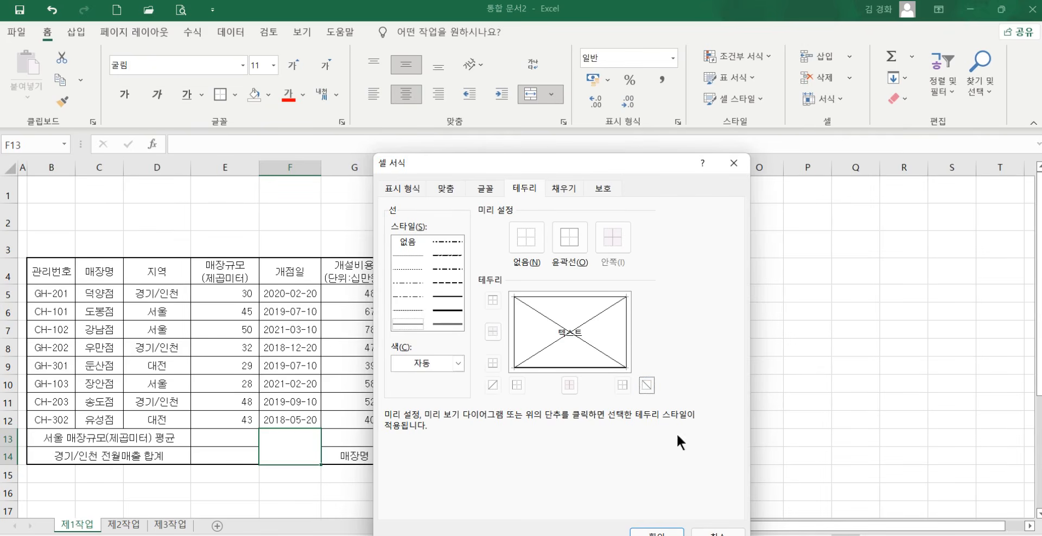
pyautogui.moveTo(598, 163); pyautogui.dragTo(601, 116)
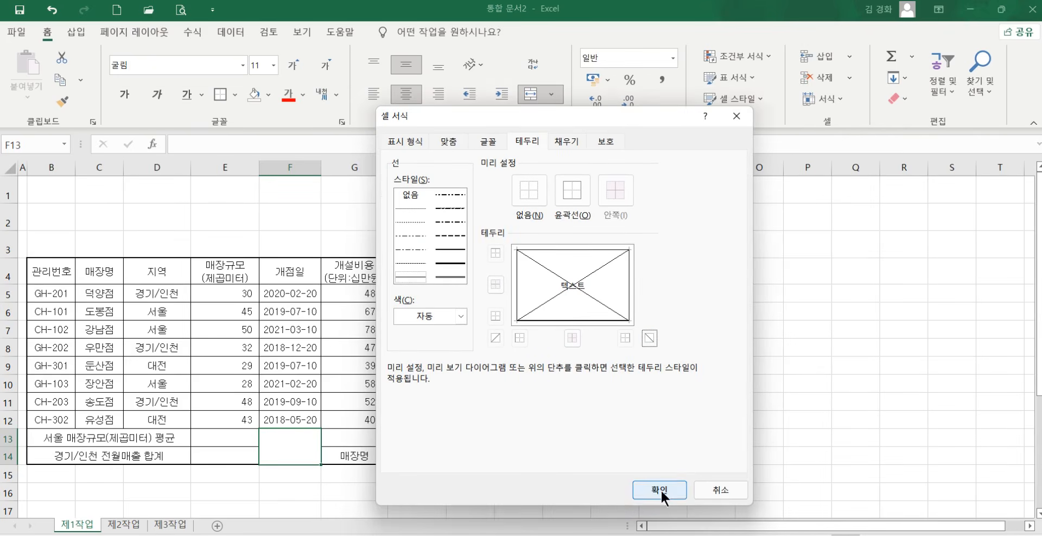
pyautogui.click(660, 490)
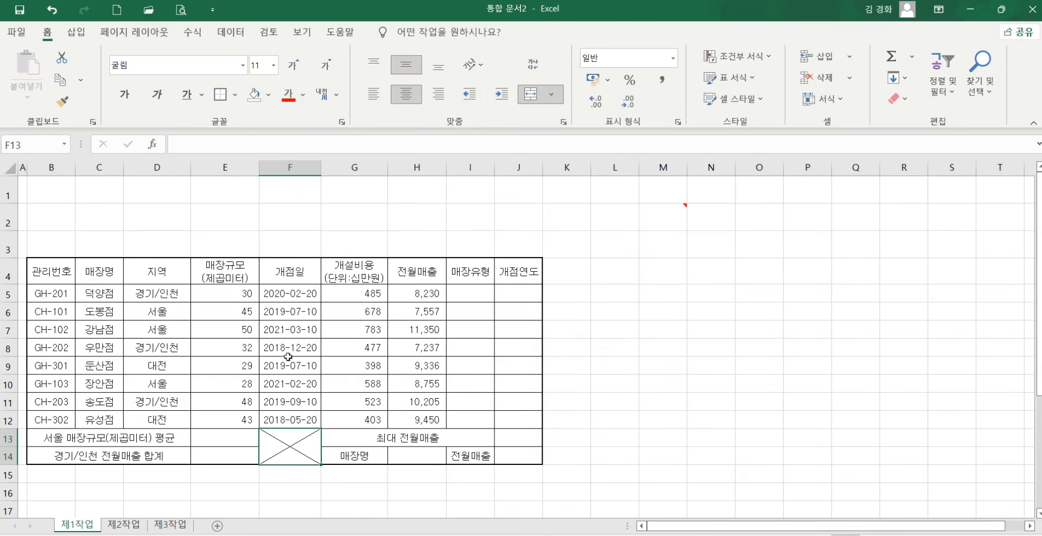
# Widen columns B, C, F and H of the store table to give their contents more room.
pyautogui.click(336, 347)
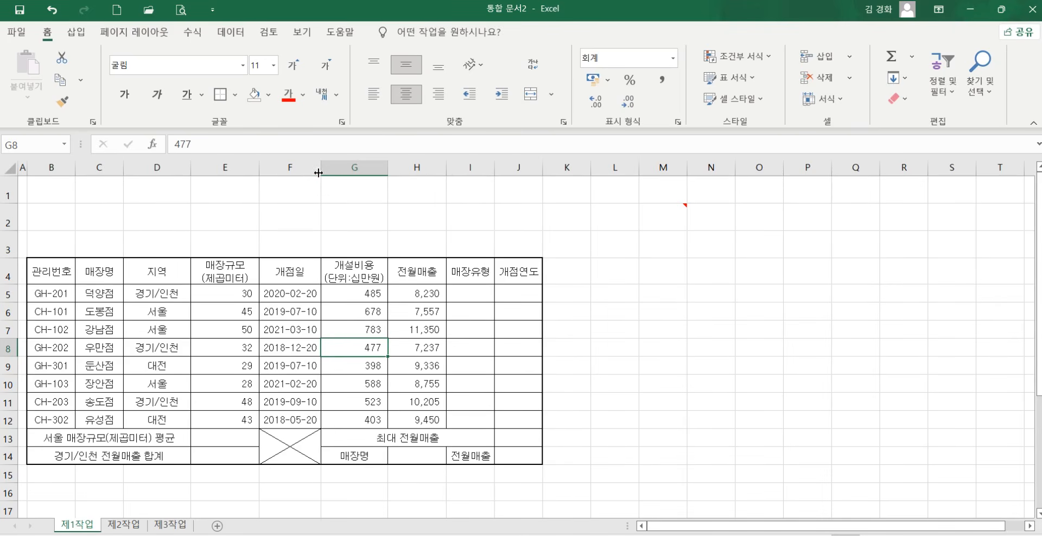
pyautogui.moveTo(321, 168); pyautogui.dragTo(333, 167)
pyautogui.moveTo(123, 168); pyautogui.dragTo(92, 173)
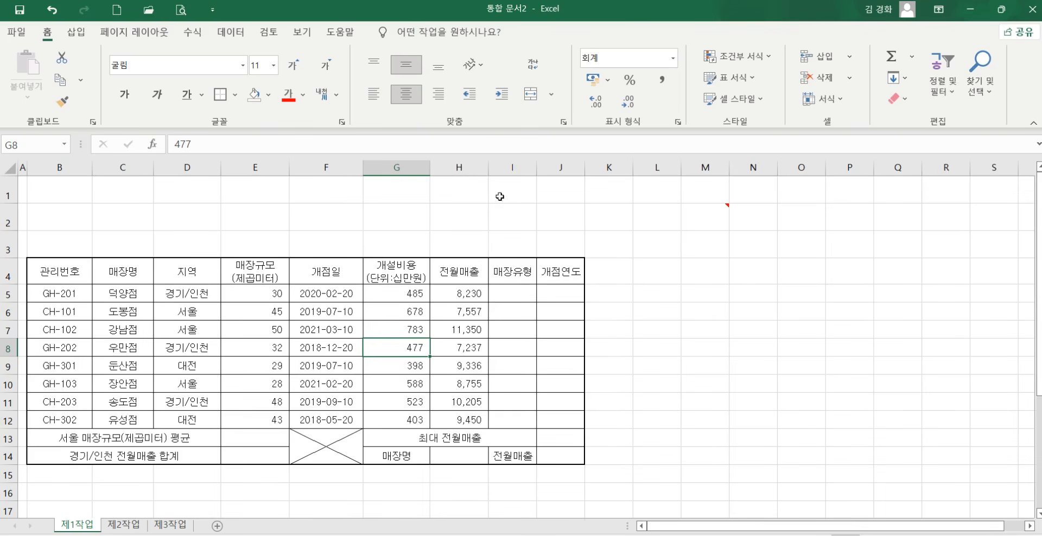
pyautogui.moveTo(488, 169); pyautogui.dragTo(502, 169)
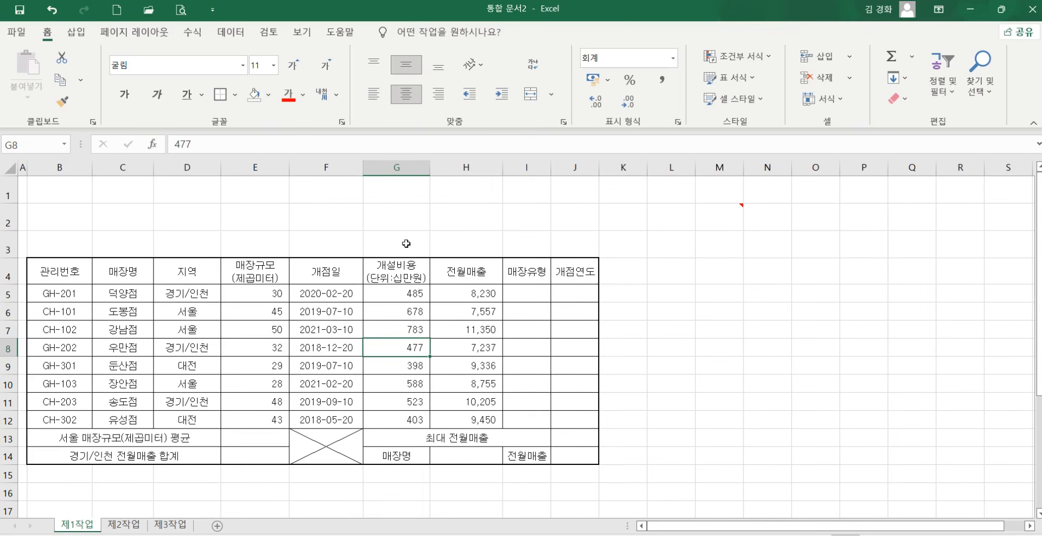
pyautogui.click(367, 331)
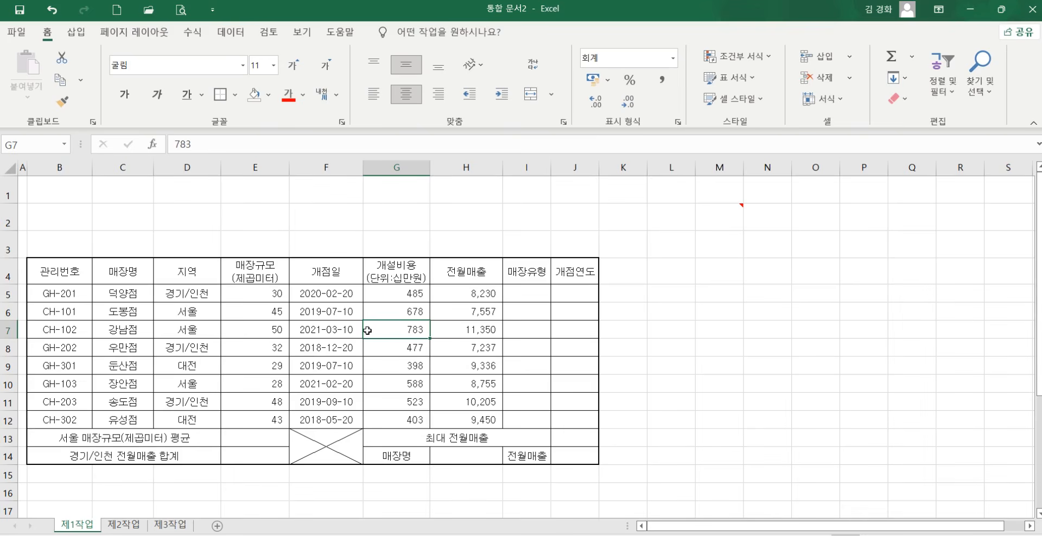
# Insert a trapezoid shape over B1:G3 above the table, about 2.1 cm high and 14.37 cm wide.
pyautogui.click(81, 34)
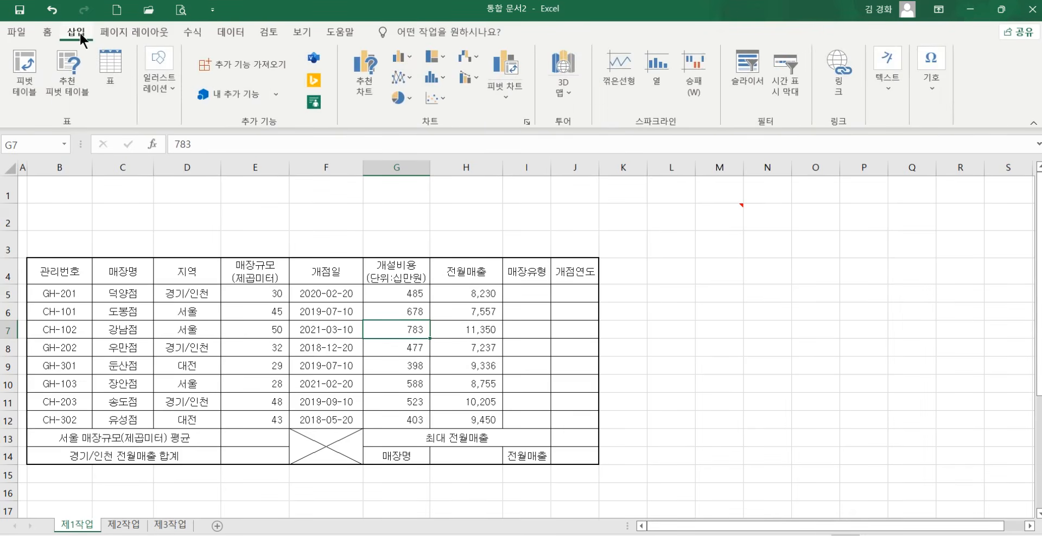
pyautogui.click(171, 87)
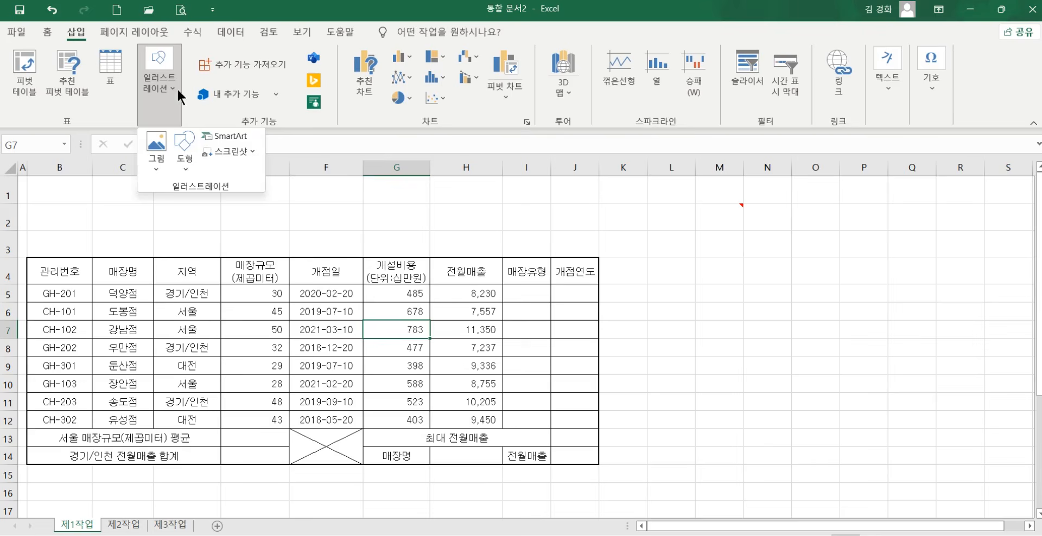
pyautogui.click(185, 159)
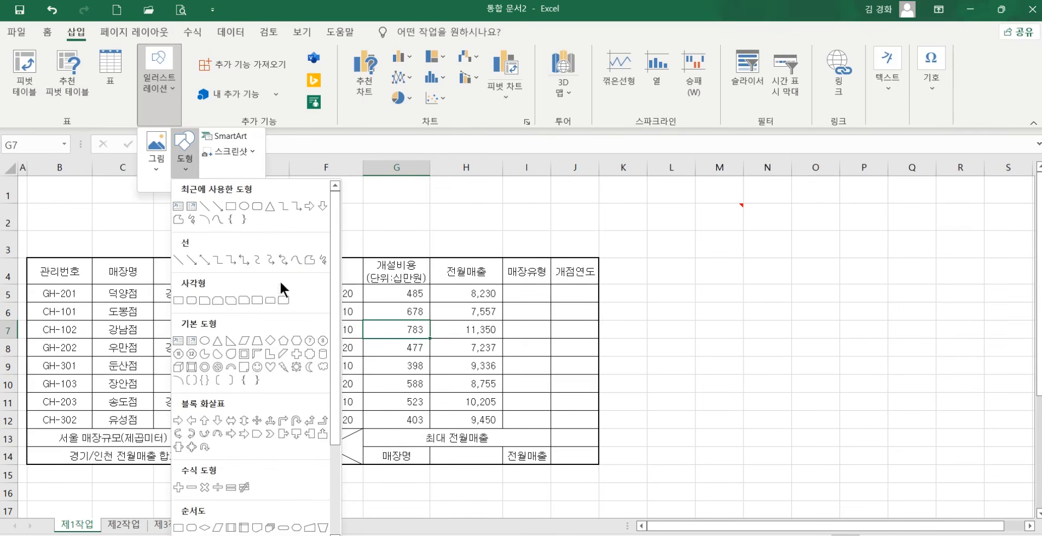
pyautogui.click(258, 342)
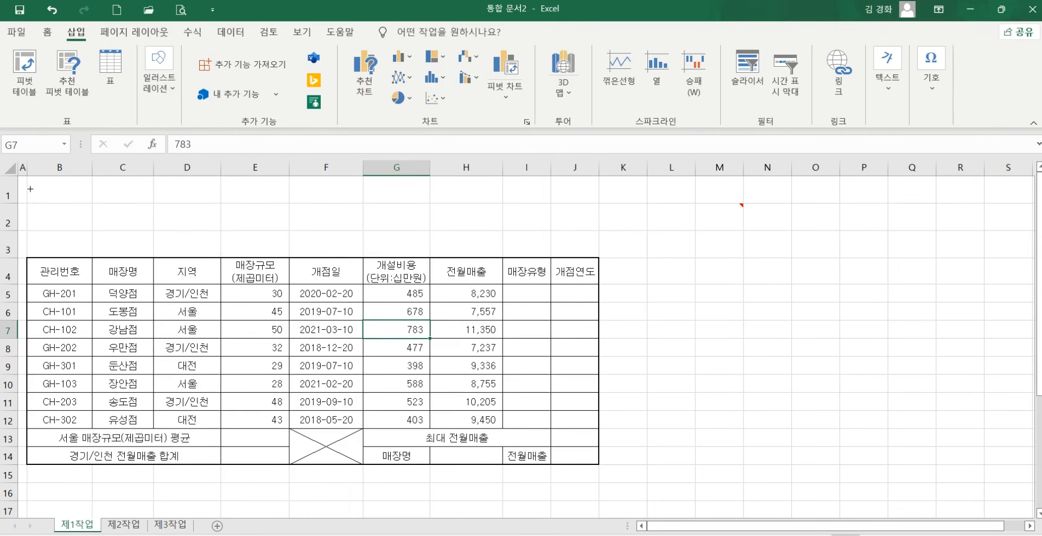
pyautogui.moveTo(27, 190)
pyautogui.mouseDown()
pyautogui.moveTo(37, 240)
pyautogui.moveTo(208, 244)
pyautogui.moveTo(352, 233)
pyautogui.moveTo(400, 246)
pyautogui.mouseUp()
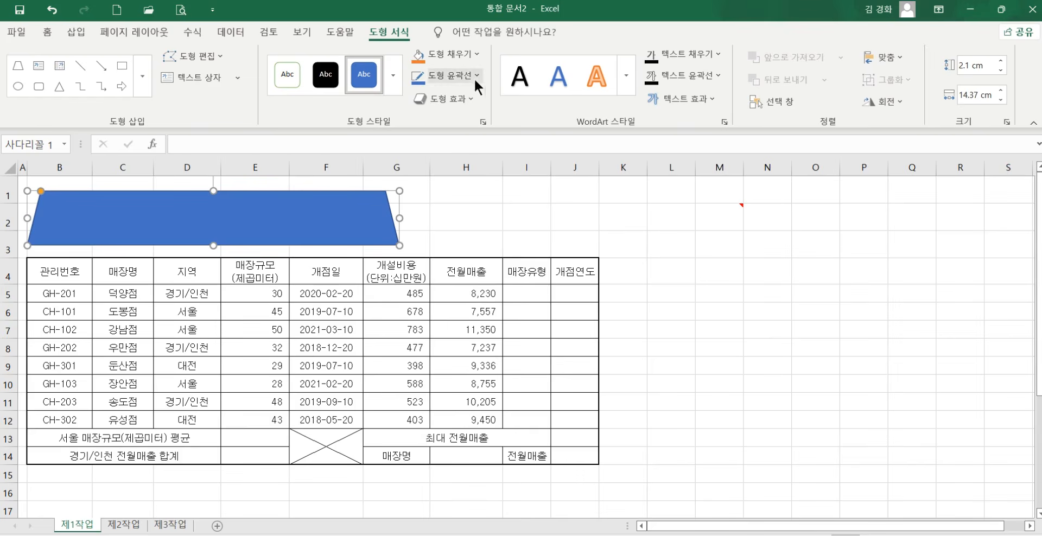
# Fill the trapezoid with standard yellow and give it an outer shadow offset to the right.
pyautogui.click(457, 55)
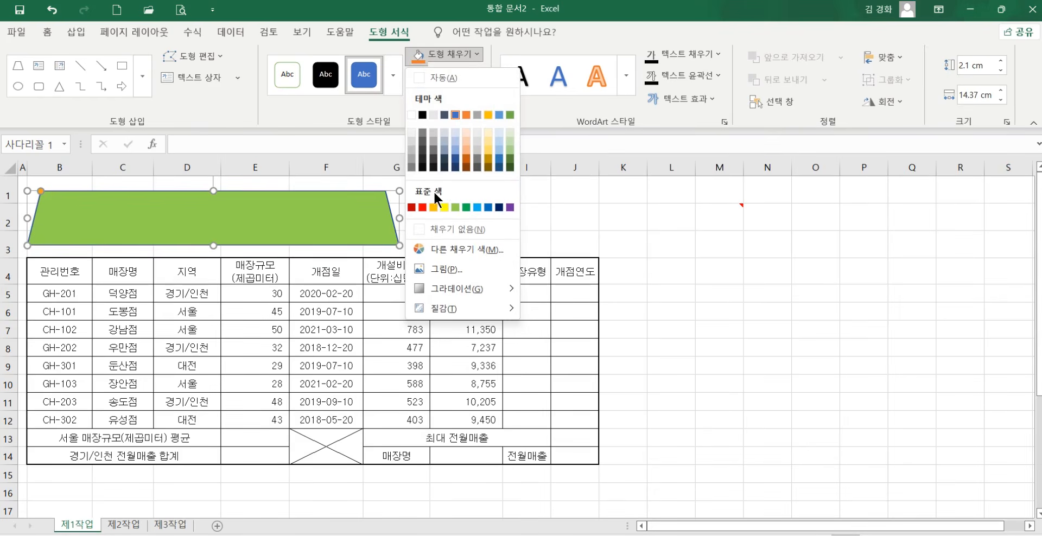
pyautogui.click(445, 210)
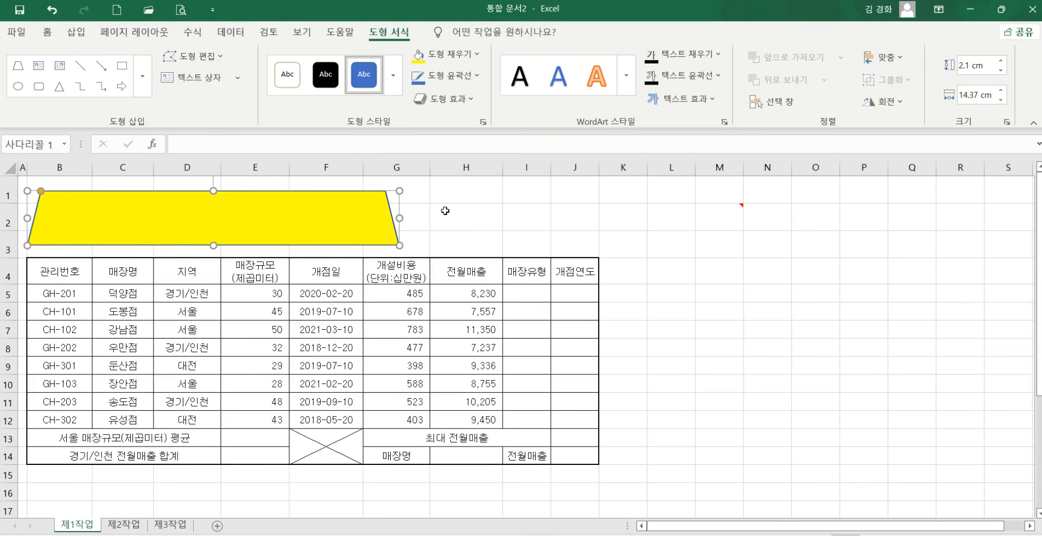
pyautogui.click(445, 96)
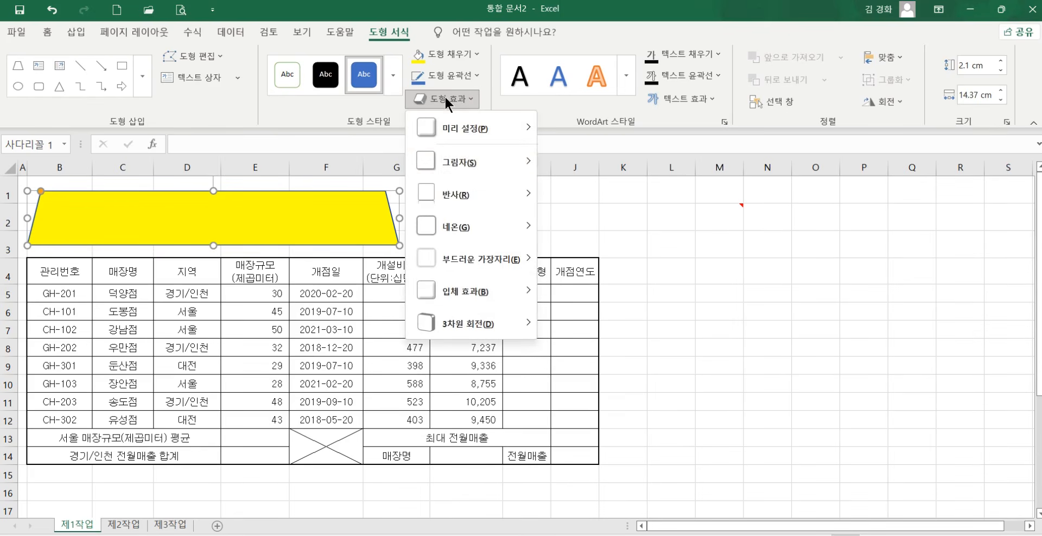
pyautogui.moveTo(468, 163)
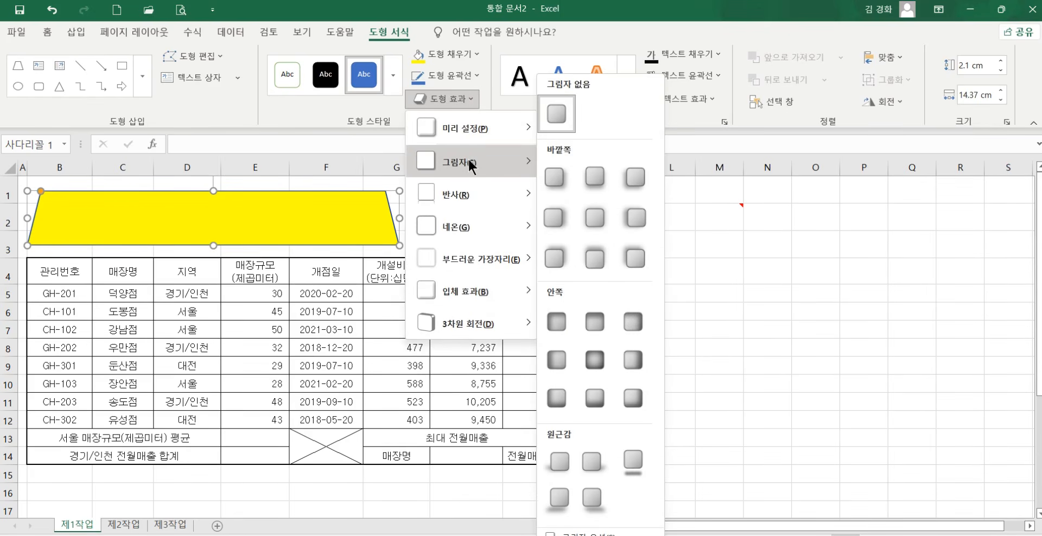
pyautogui.click(552, 217)
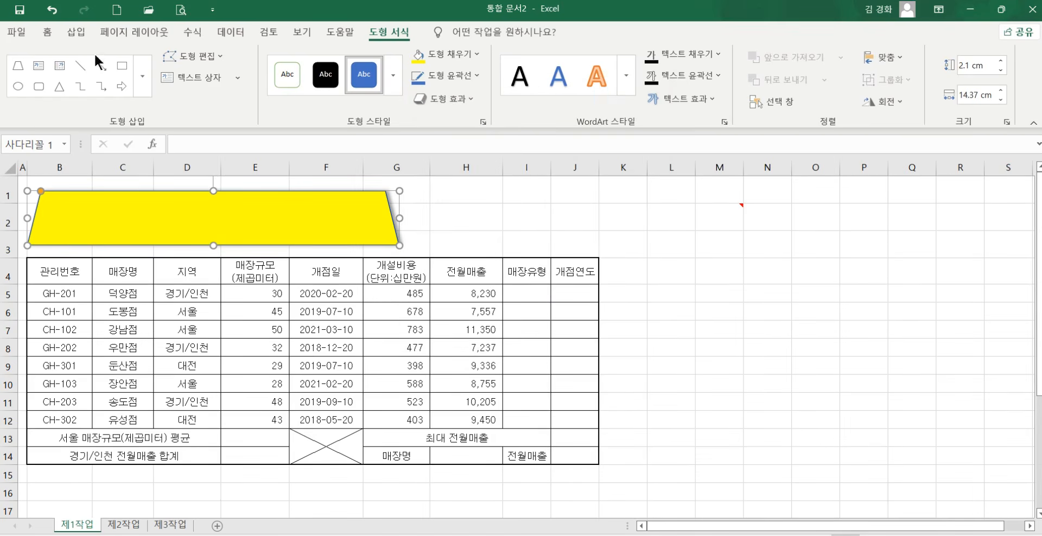
# Set the trapezoid's text format to 굴림, size 24, bold and black.
pyautogui.click(47, 37)
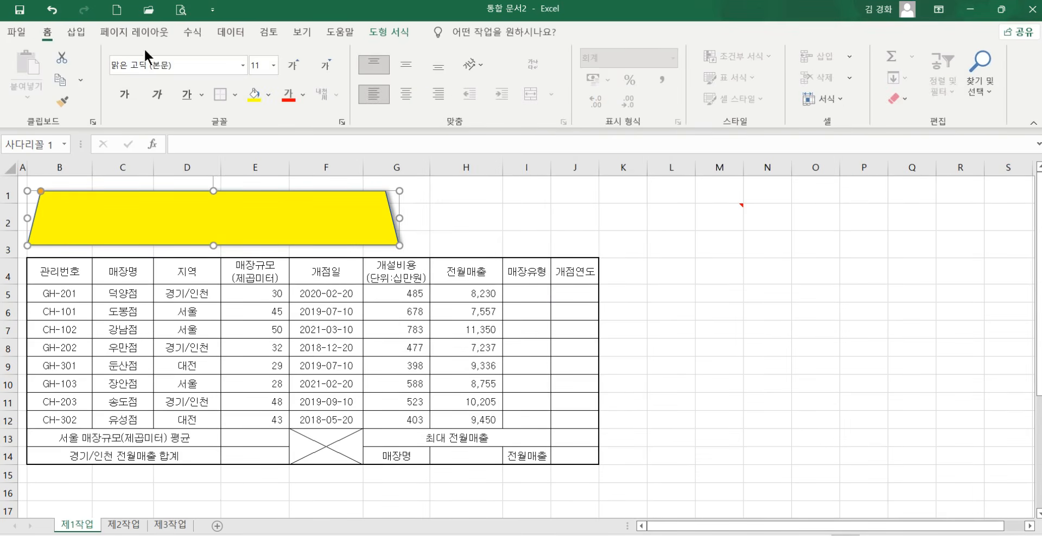
pyautogui.click(242, 65)
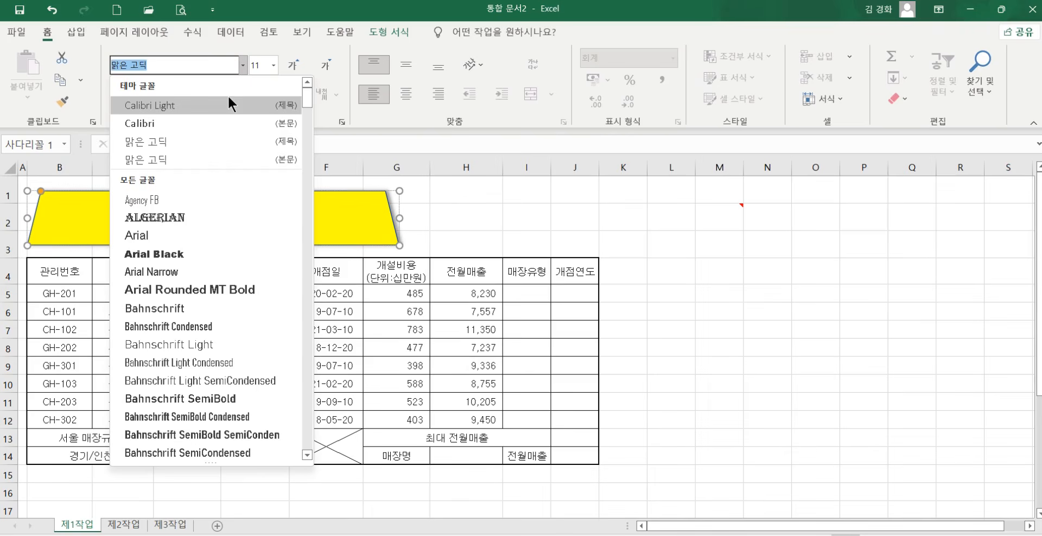
pyautogui.write('굴')
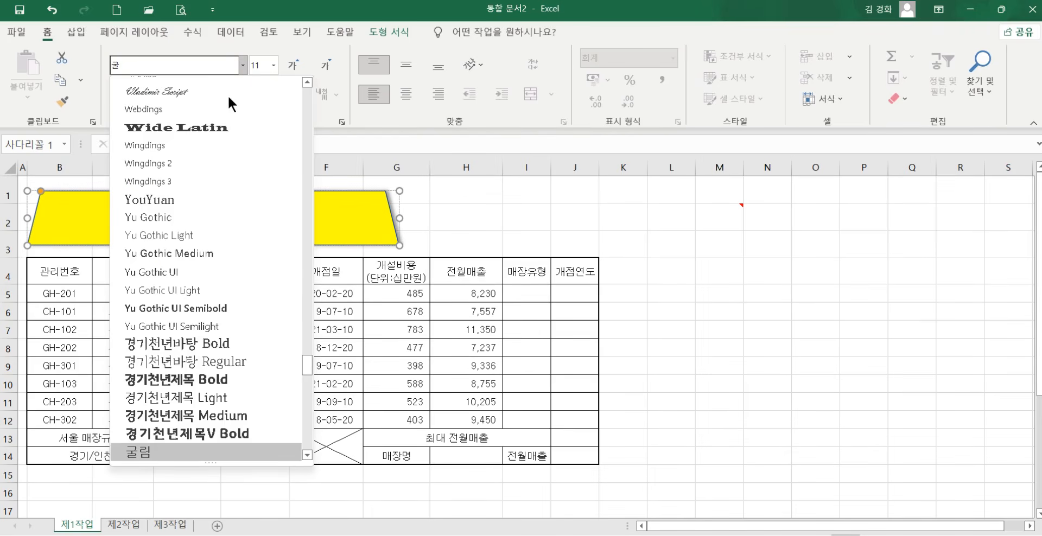
pyautogui.click(144, 453)
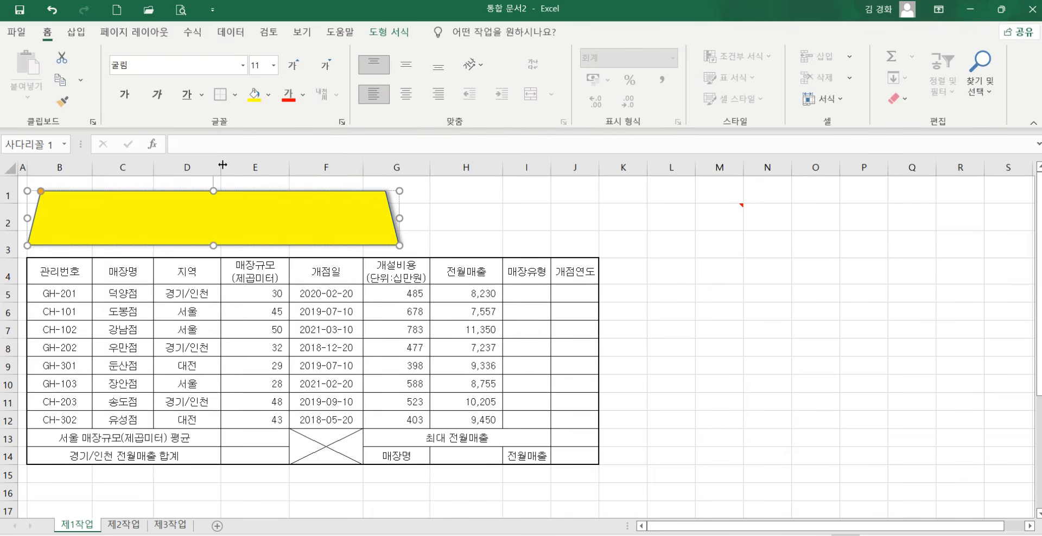
pyautogui.click(273, 66)
pyautogui.click(268, 248)
pyautogui.click(119, 100)
pyautogui.click(303, 94)
pyautogui.click(295, 116)
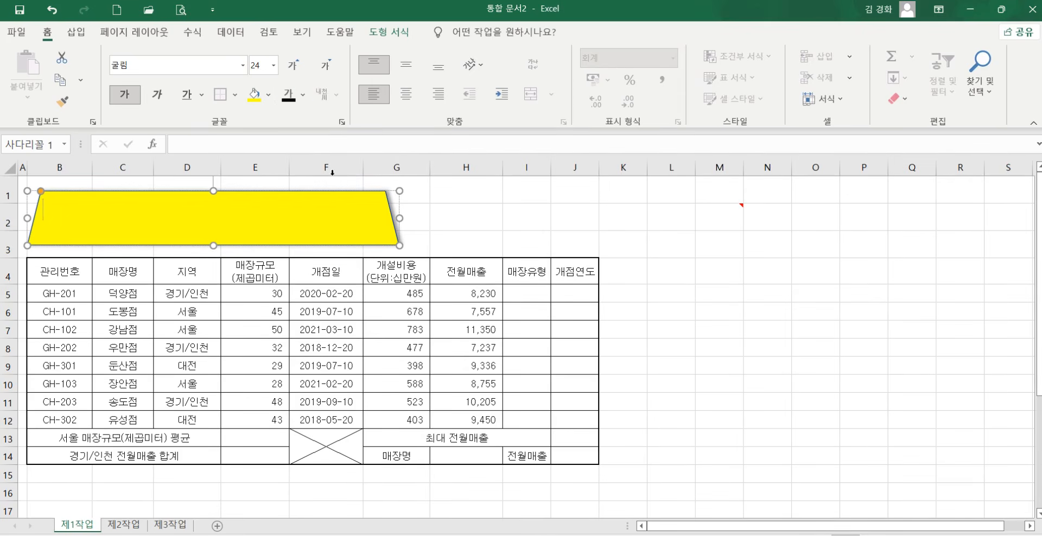
# Centre the trapezoid's text horizontally and vertically and enter the title 우리호두과자 가맹점 현황.
pyautogui.click(406, 61)
pyautogui.click(405, 93)
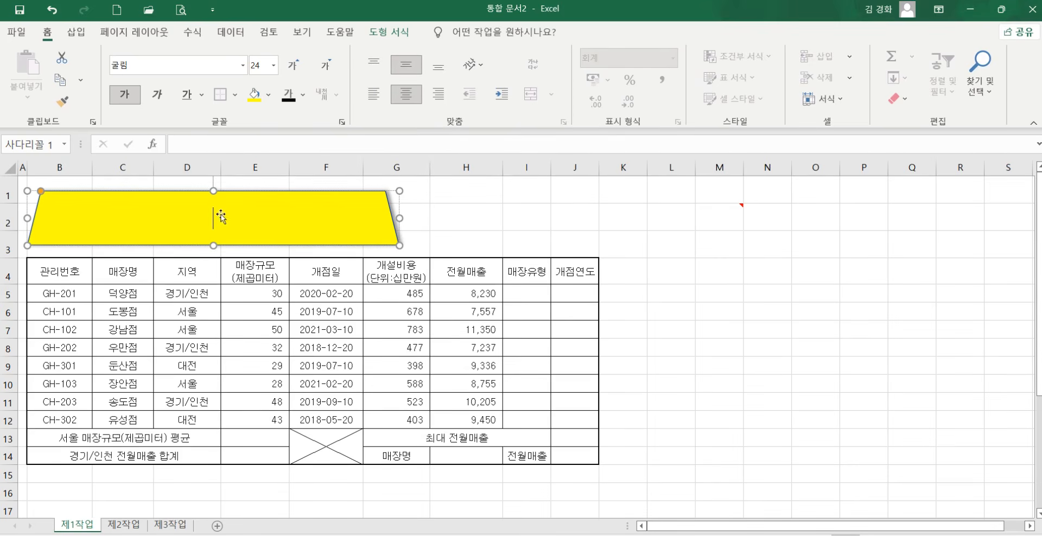
pyautogui.write('우')
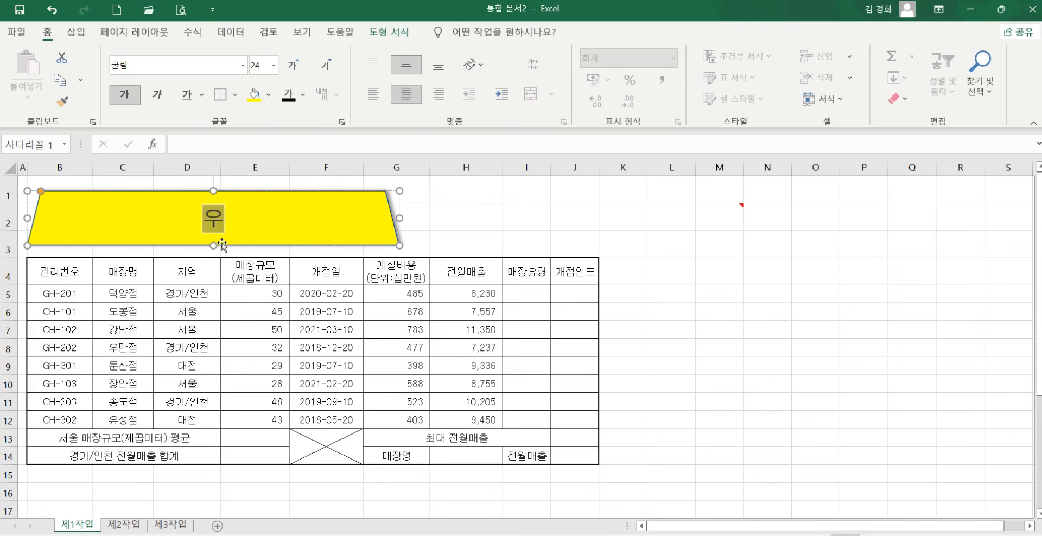
pyautogui.write('링호두과자')
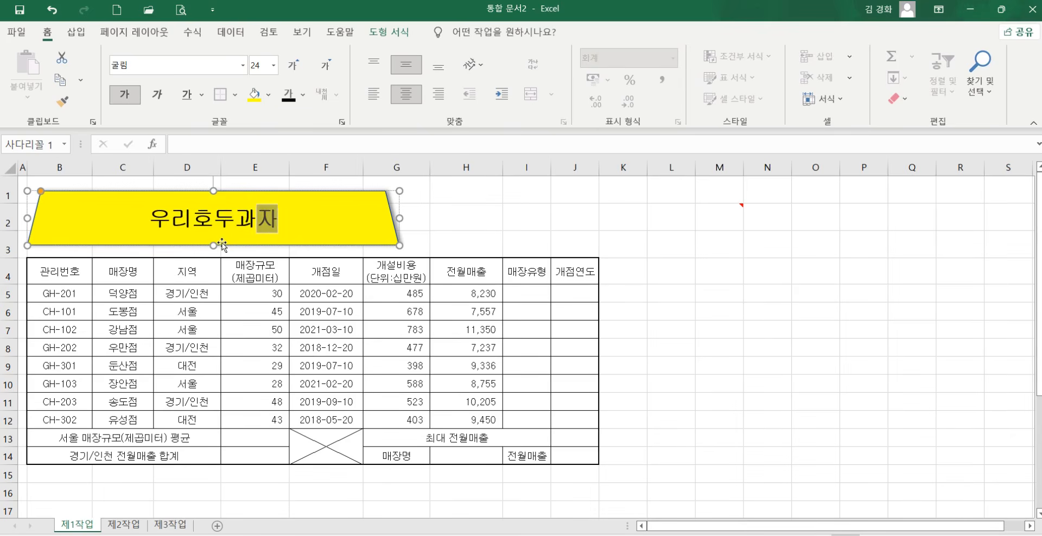
pyautogui.write(' 가맹점 현')
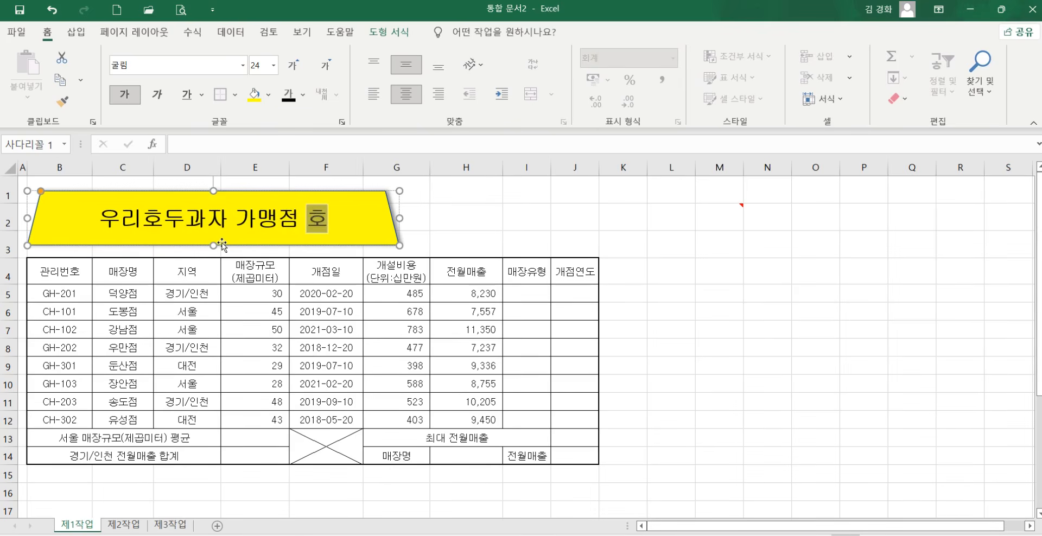
pyautogui.write('황')
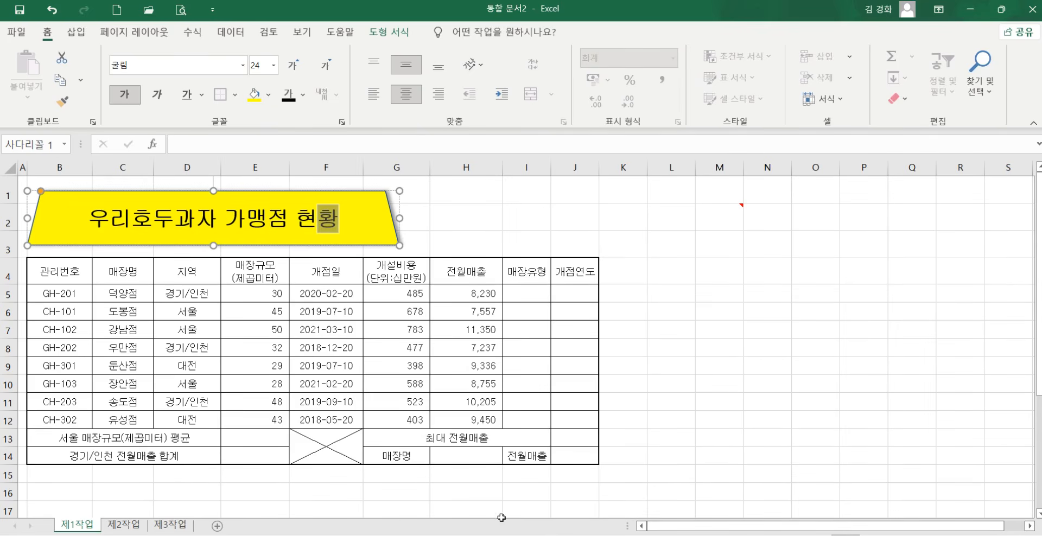
# Apply all borders to the range K15:N16 below and beside the store table.
pyautogui.click(628, 470)
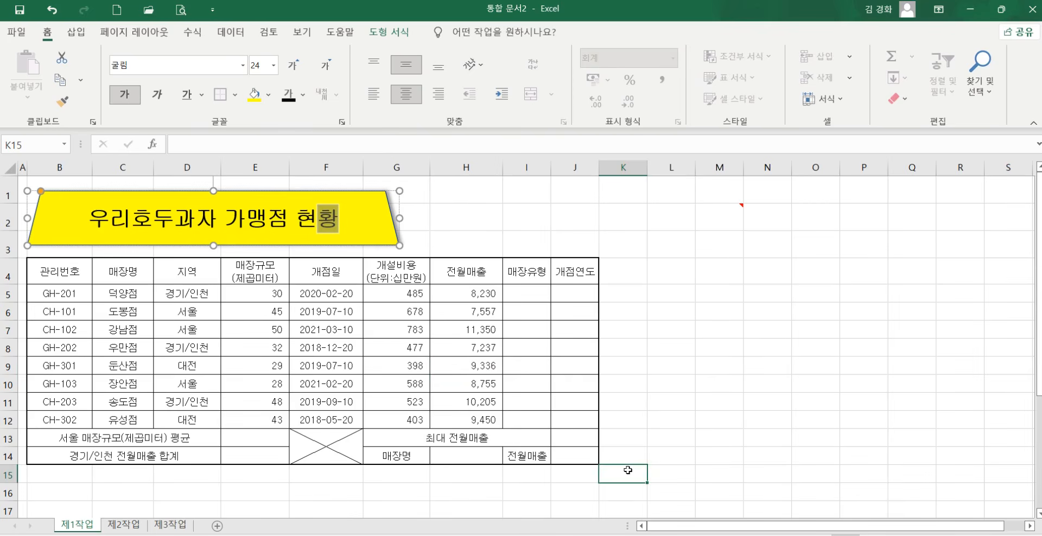
pyautogui.moveTo(628, 470); pyautogui.dragTo(760, 497)
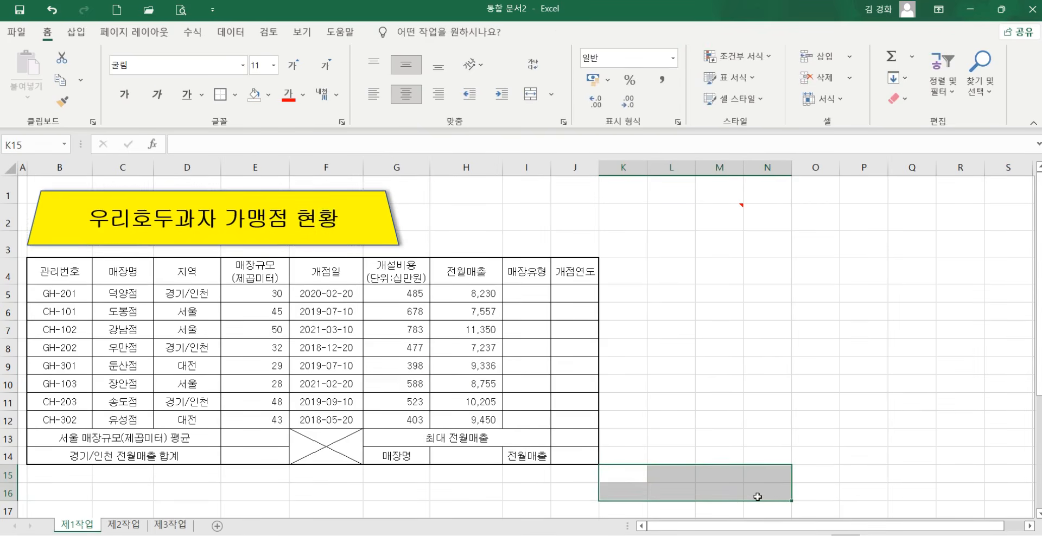
pyautogui.scroll(-1, 761, 497)
pyautogui.moveTo(621, 394); pyautogui.dragTo(767, 413)
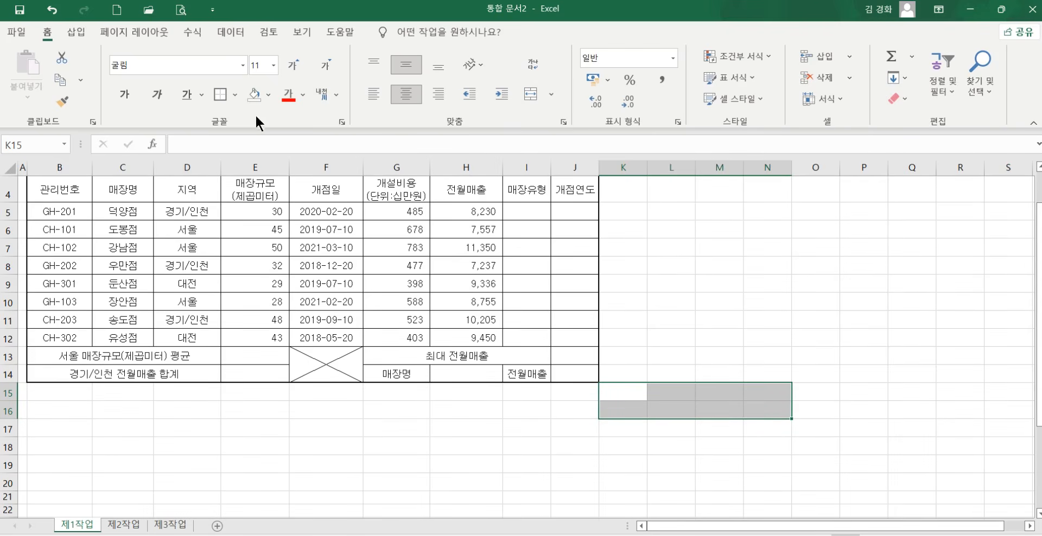
pyautogui.click(235, 95)
pyautogui.click(255, 245)
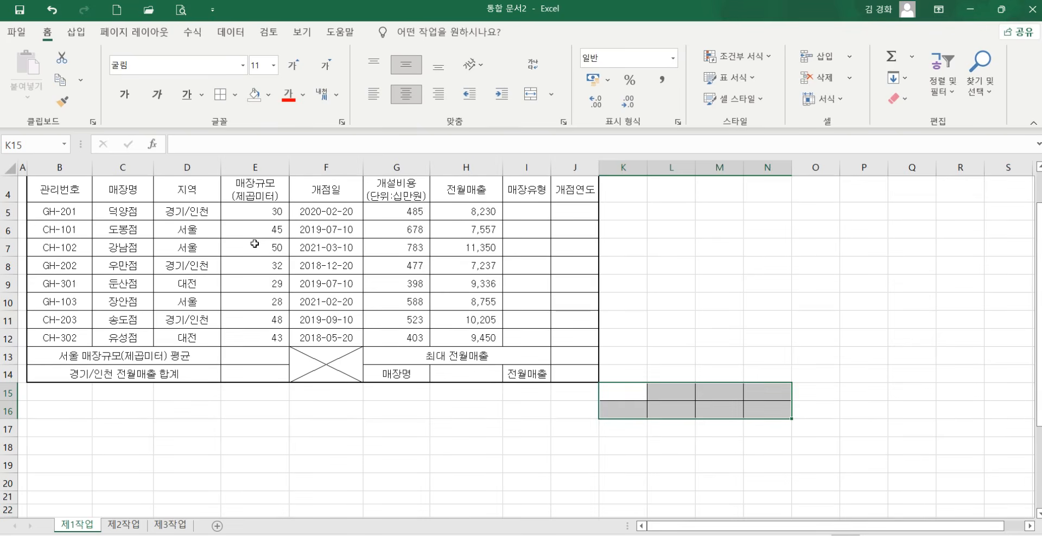
# Narrow column K to about half its width and make row 16 about twice as tall.
pyautogui.click(628, 415)
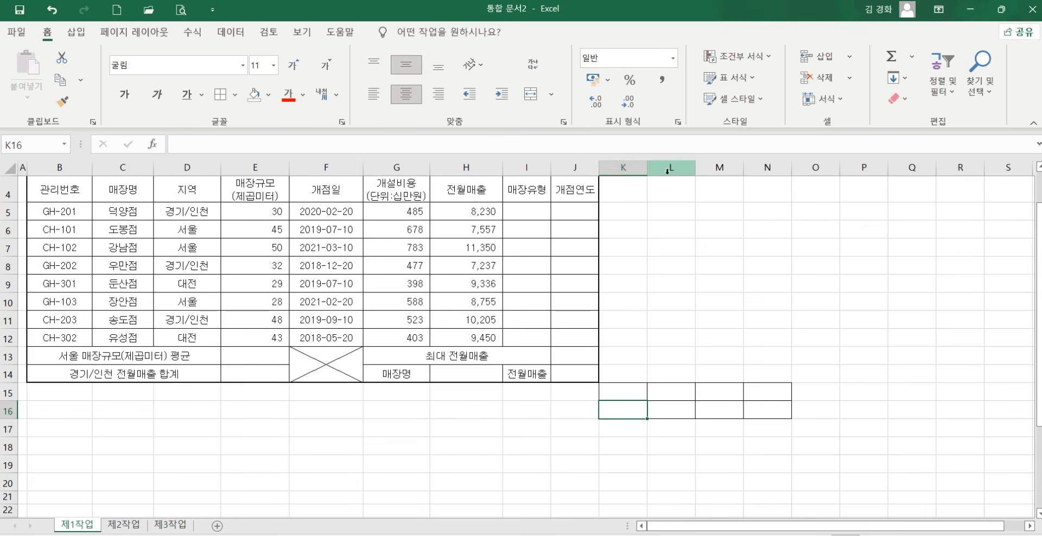
pyautogui.moveTo(647, 169); pyautogui.dragTo(622, 170)
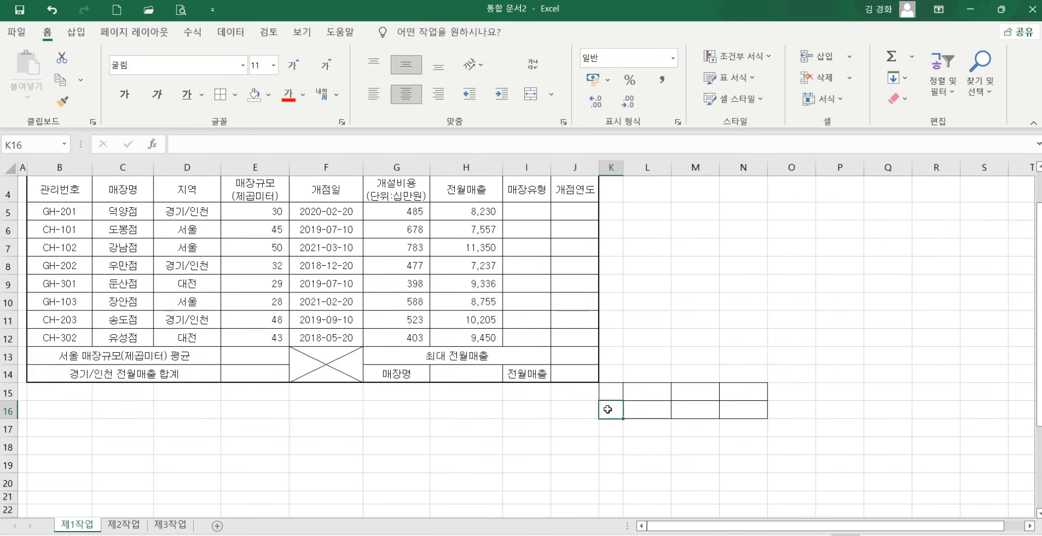
pyautogui.moveTo(8, 421); pyautogui.dragTo(3, 437)
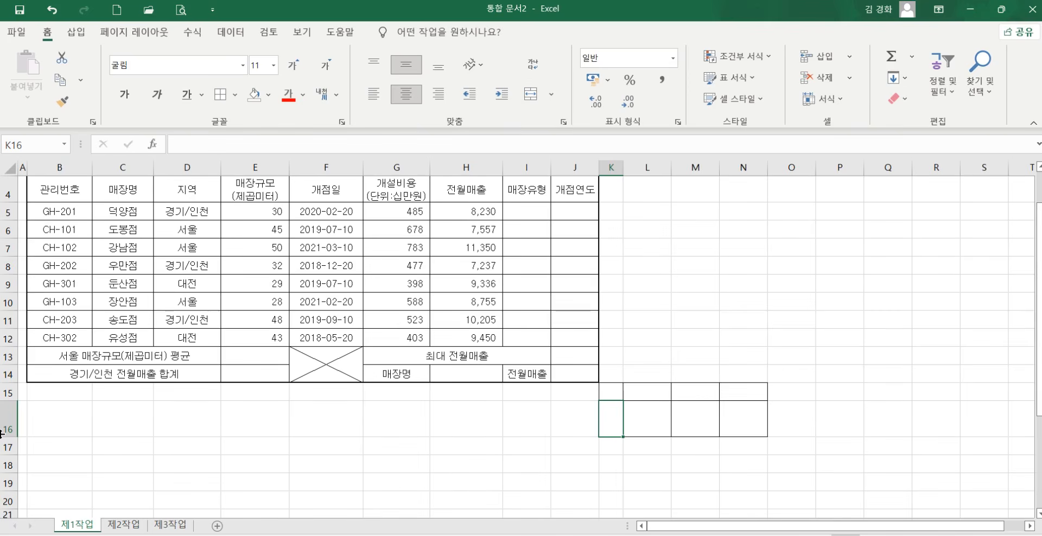
# Merge and centre K15:K16 and enter 결재 with one character per line.
pyautogui.moveTo(612, 392); pyautogui.dragTo(618, 421)
pyautogui.click(532, 94)
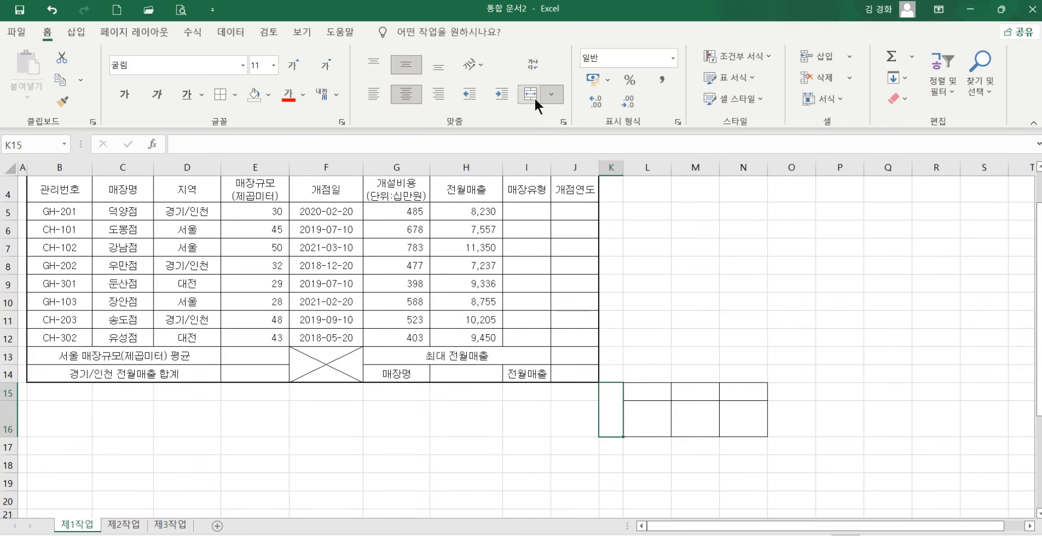
pyautogui.write('결 ')
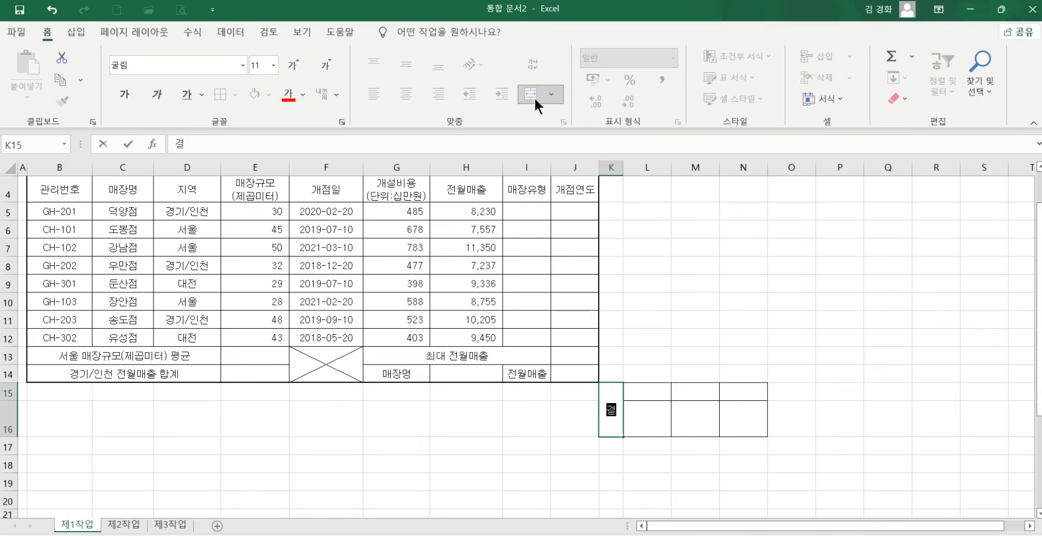
pyautogui.write('재')
# Enter the approval box headings 사원, 팀장 and 대표 in L15, M15 and N15.
pyautogui.click(666, 389)
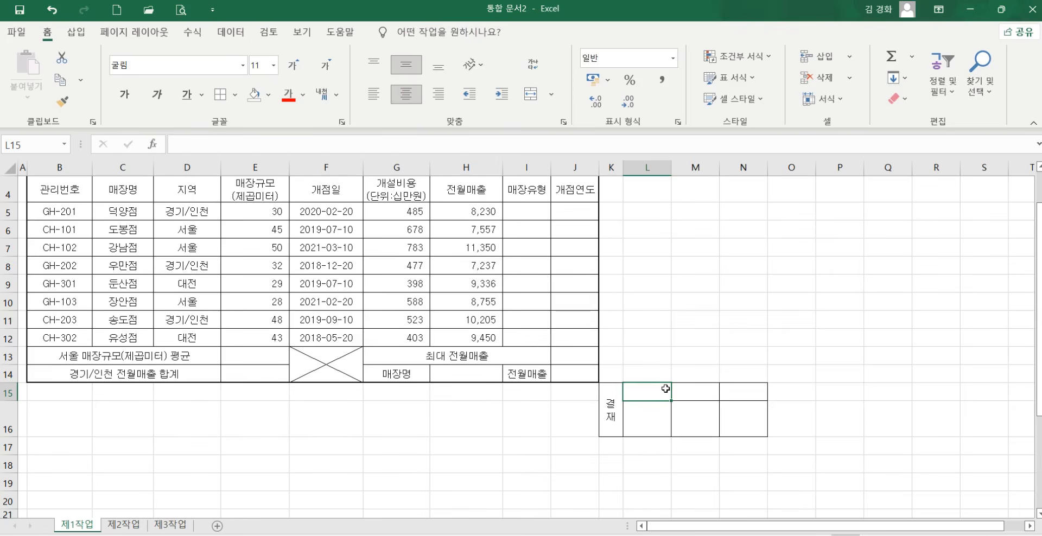
pyautogui.write('사원')
pyautogui.press('Tab')
pyautogui.write('팀')
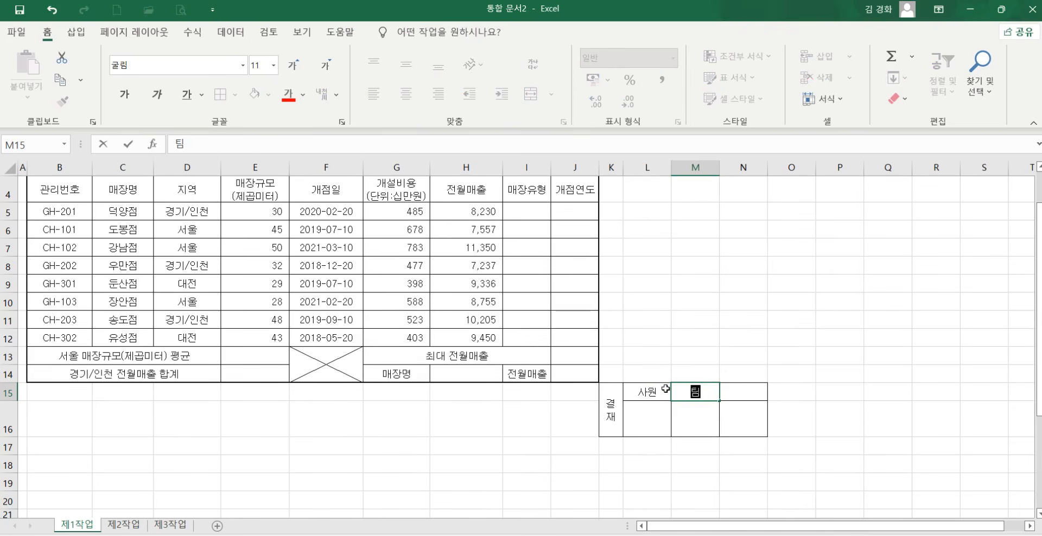
pyautogui.write('장')
pyautogui.press('Tab')
pyautogui.write('대표')
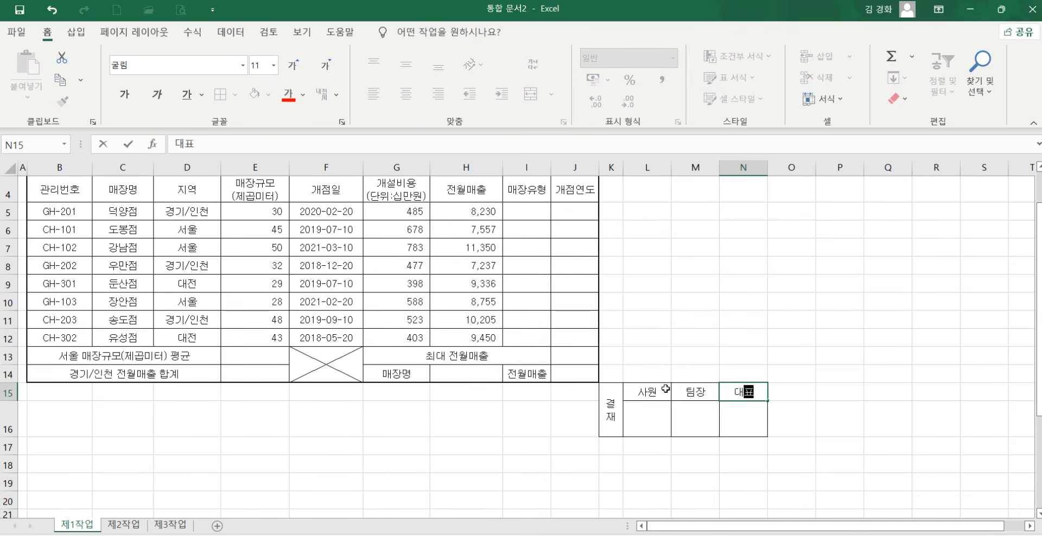
pyautogui.click(785, 422)
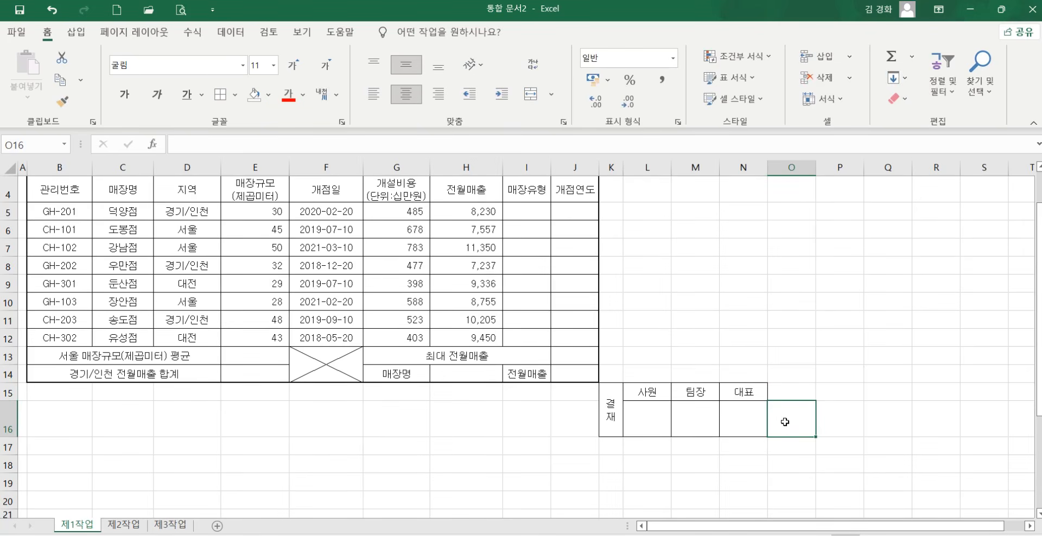
# Copy the approval box K15:N16 and paste it as a picture at cell H2.
pyautogui.scroll(1, 719, 422)
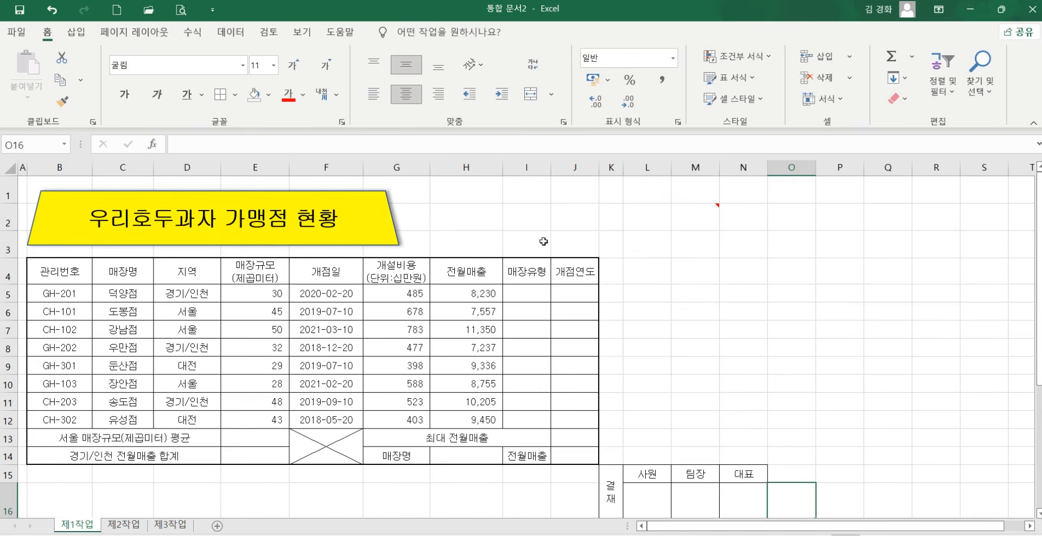
pyautogui.moveTo(608, 486); pyautogui.dragTo(740, 490)
pyautogui.rightClick(685, 496)
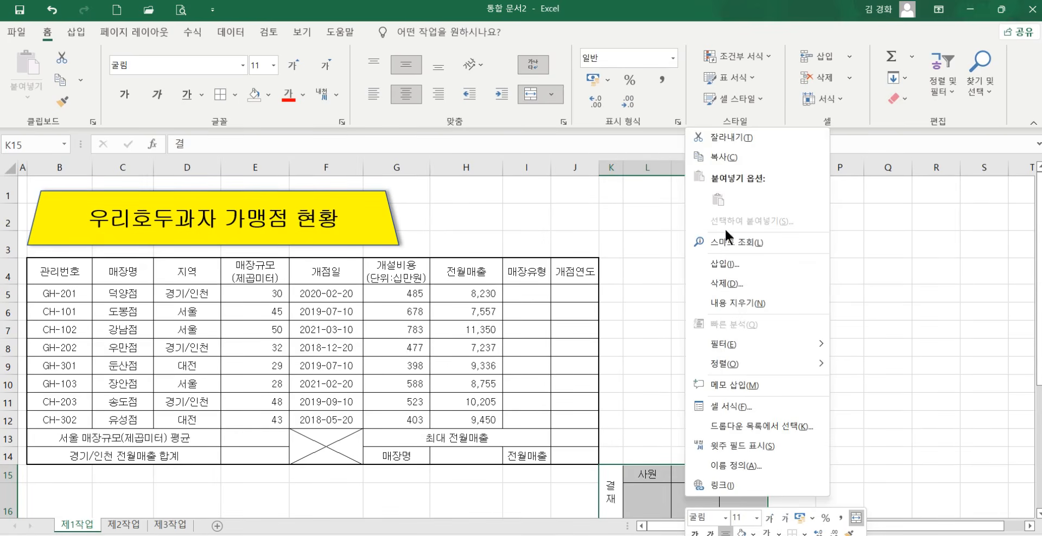
pyautogui.click(720, 157)
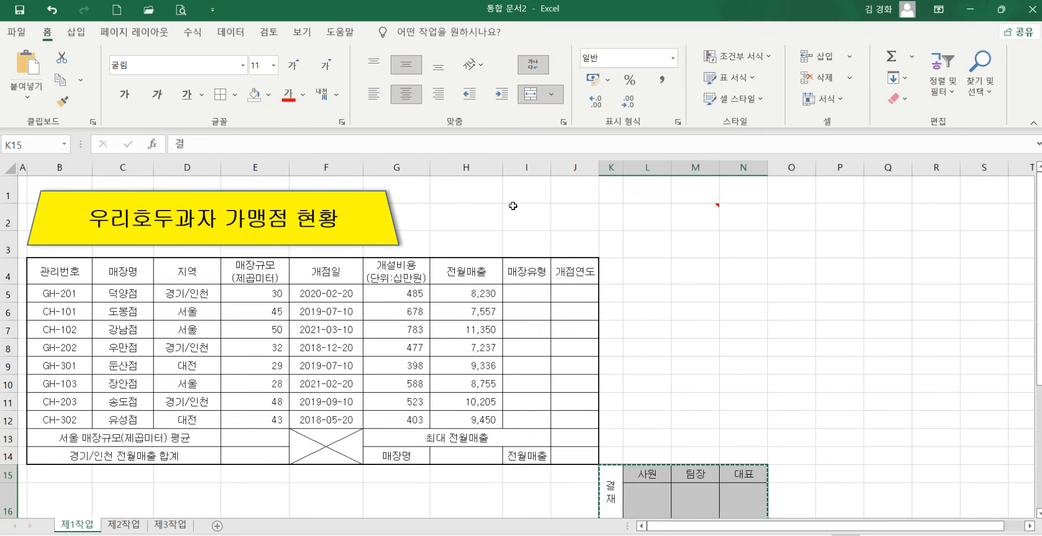
pyautogui.rightClick(457, 219)
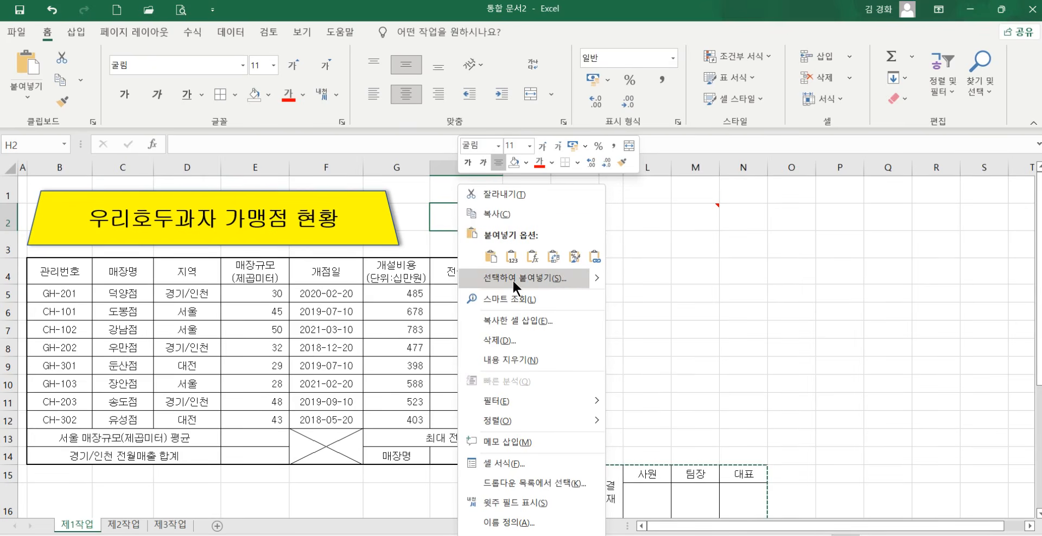
pyautogui.moveTo(596, 275)
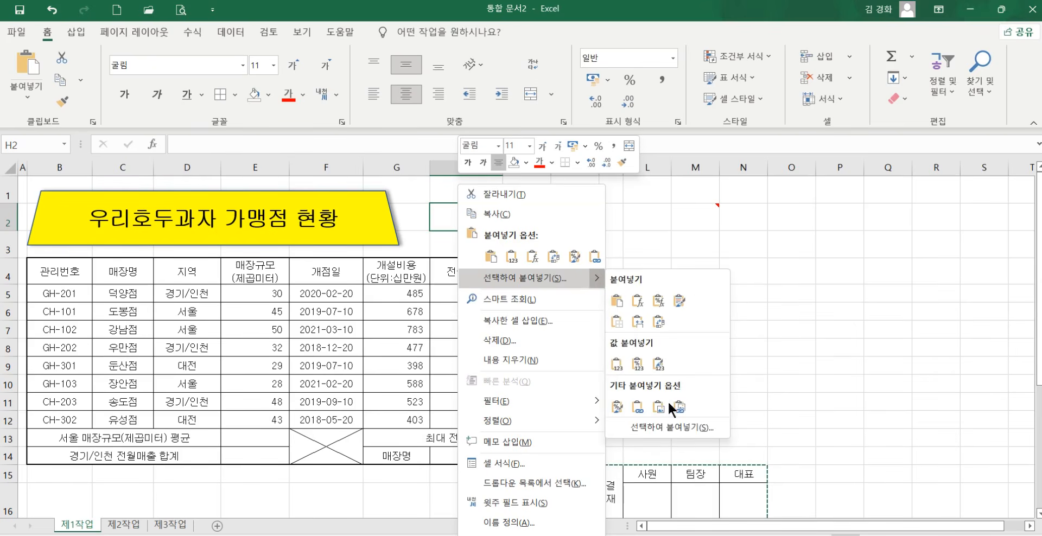
pyautogui.click(664, 404)
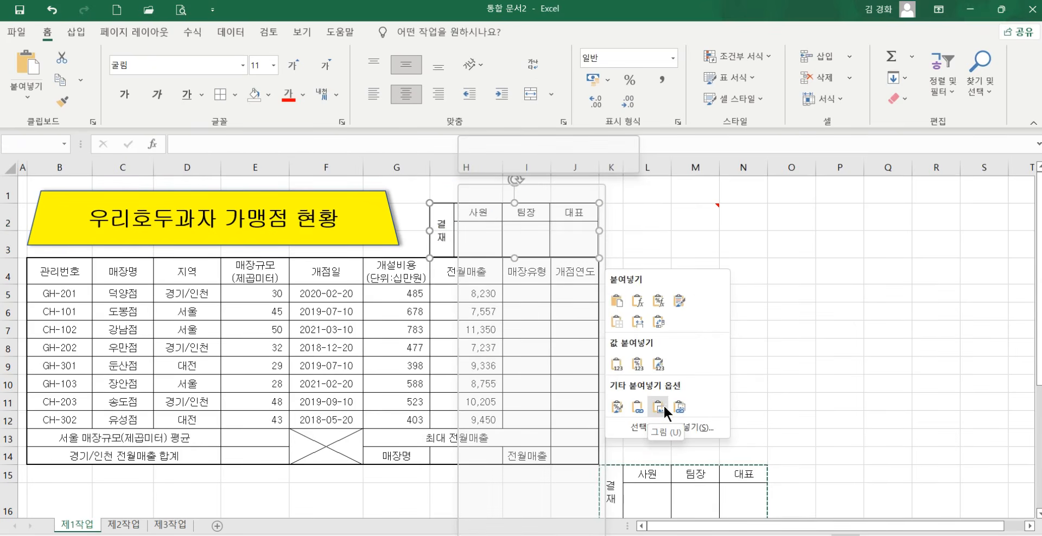
pyautogui.click(660, 405)
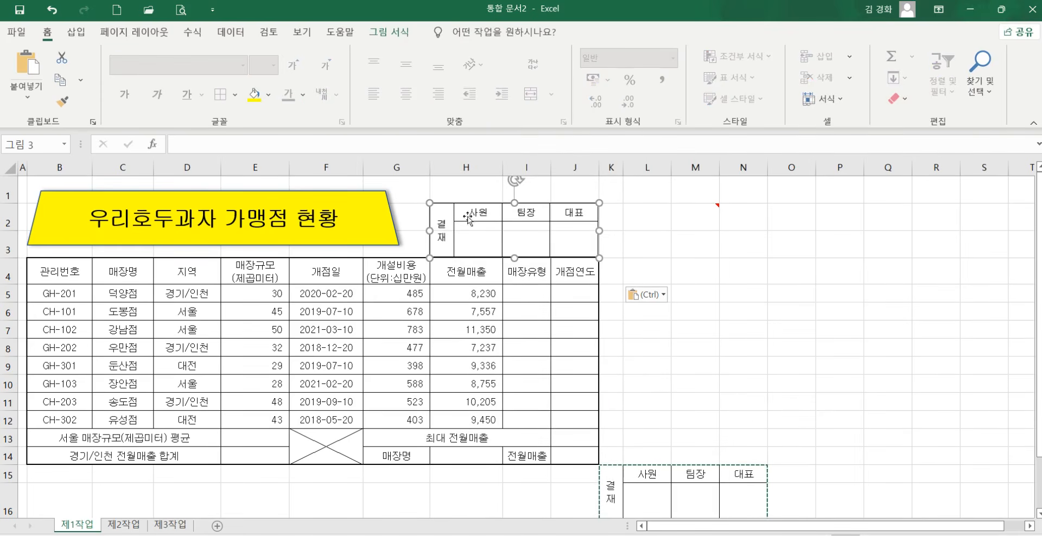
# Move the approval box picture up over H1:J3 so it lines up with the trapezoid title.
pyautogui.click(386, 229)
pyautogui.moveTo(385, 229)
pyautogui.mouseDown()
pyautogui.moveTo(386, 214)
pyautogui.moveTo(385, 229)
pyautogui.mouseUp()
pyautogui.click(565, 235)
pyautogui.moveTo(564, 235); pyautogui.dragTo(566, 222)
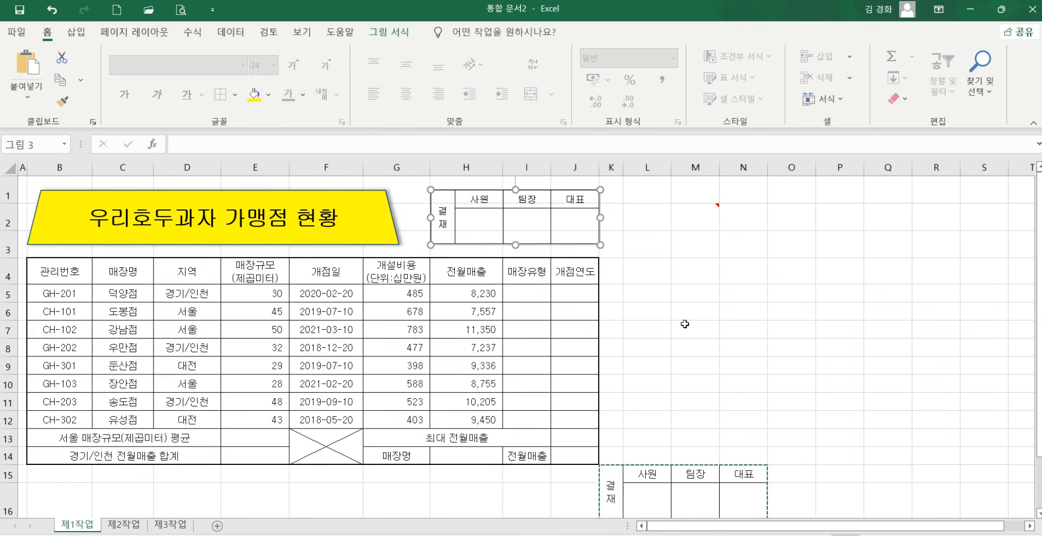
pyautogui.click(700, 380)
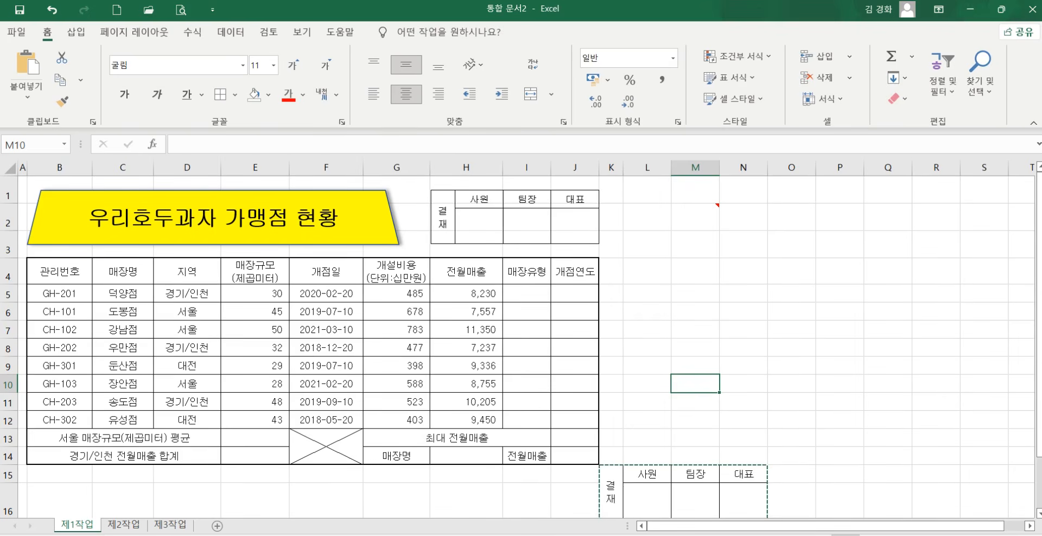
# Clear all contents and formatting from the original approval box cells K15:N16.
pyautogui.moveTo(610, 491); pyautogui.dragTo(748, 487)
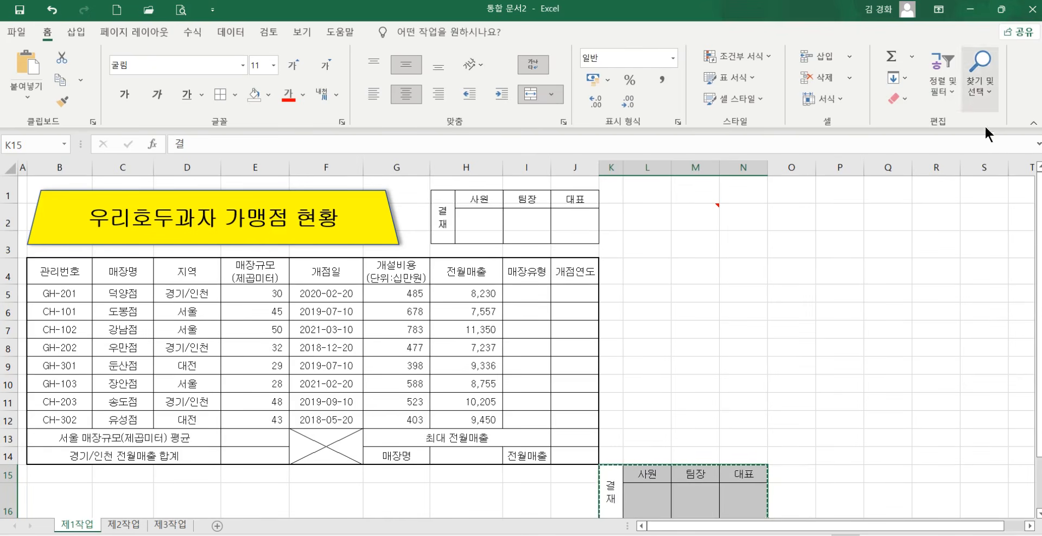
pyautogui.click(896, 99)
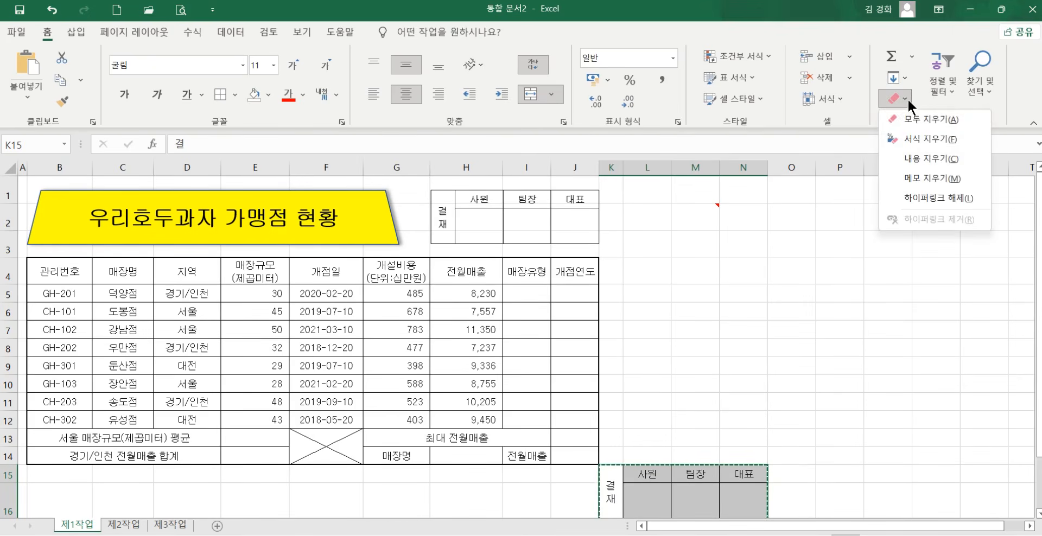
pyautogui.click(890, 126)
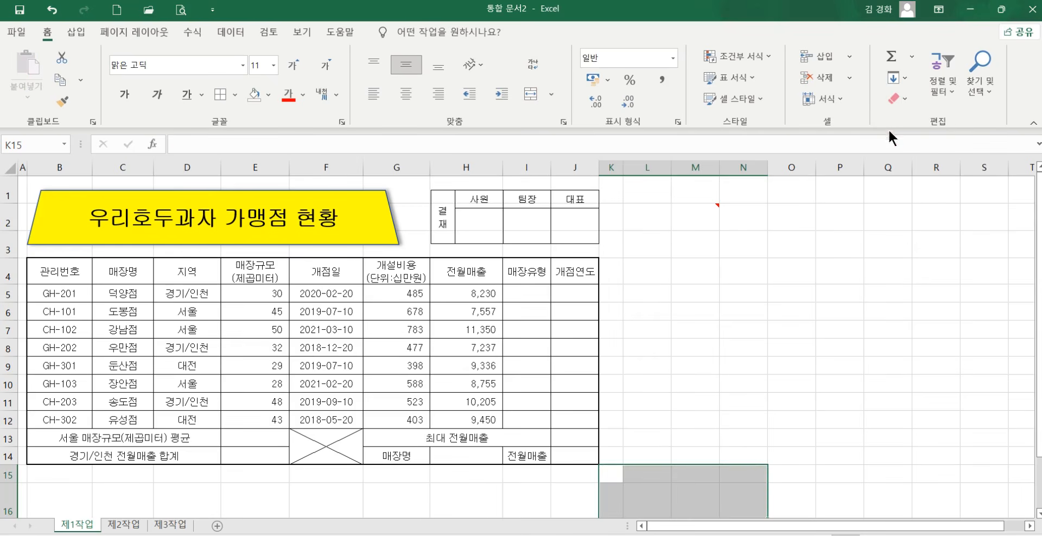
pyautogui.click(708, 435)
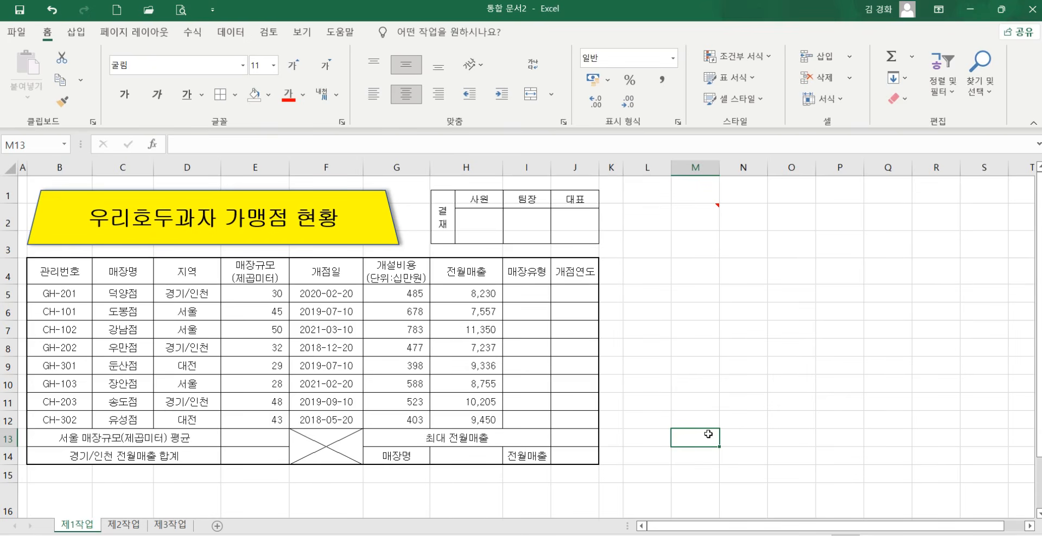
# Fill the header cells B4:J4 and the label cells G14 and I14 with standard orange.
pyautogui.moveTo(70, 272); pyautogui.dragTo(574, 274)
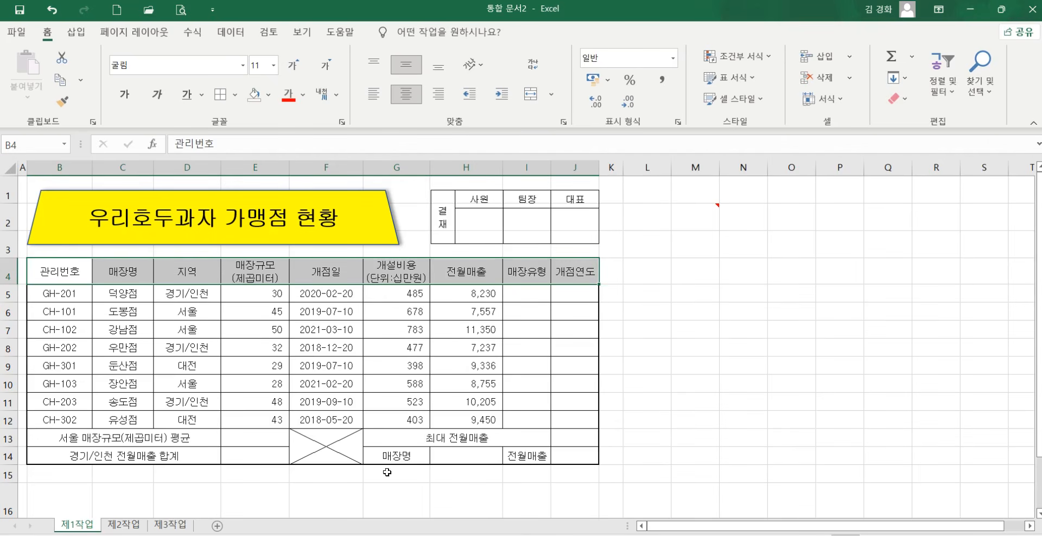
pyautogui.click(401, 458)
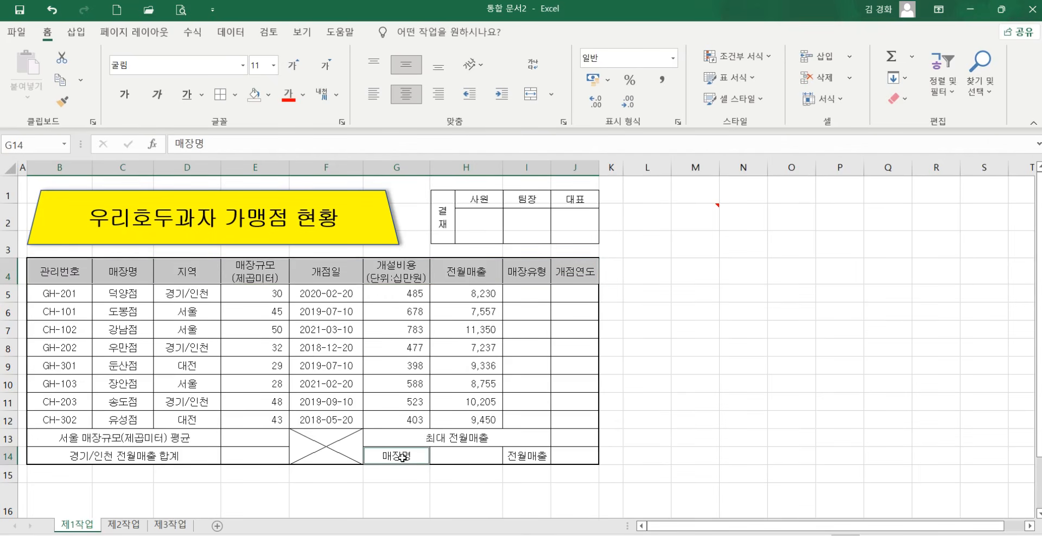
pyautogui.keyDown('ctrl'); pyautogui.click(515, 457); pyautogui.keyUp('ctrl')
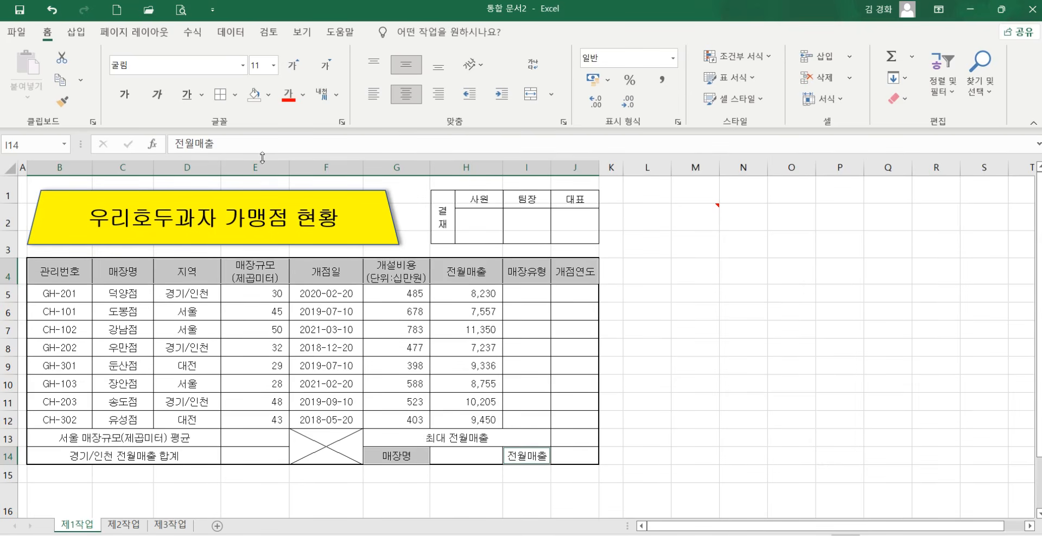
pyautogui.click(269, 95)
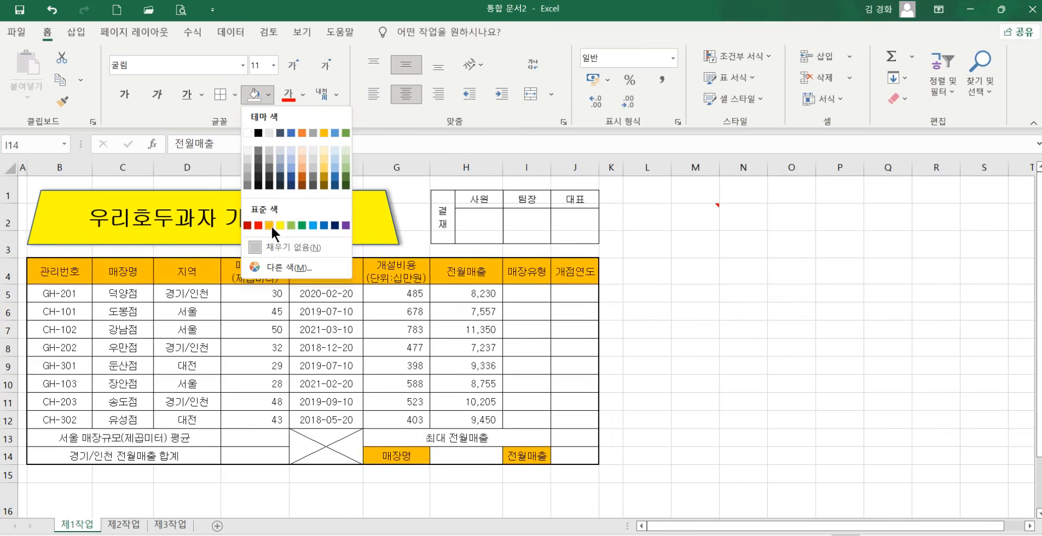
pyautogui.click(272, 225)
pyautogui.click(438, 364)
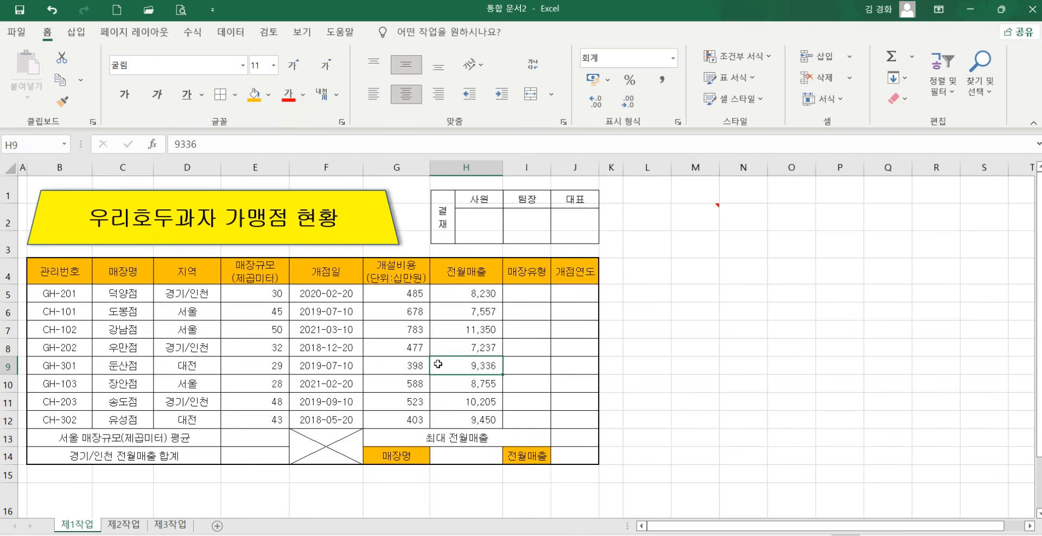
# Add list-type data validation to cell H14 using the store names in C5:C12 as the source.
pyautogui.click(471, 458)
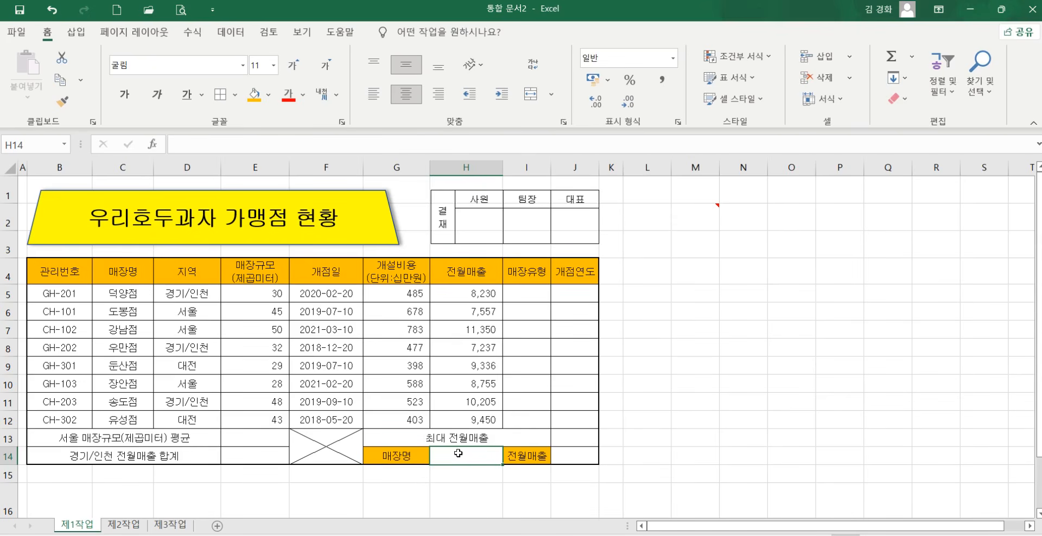
pyautogui.click(238, 36)
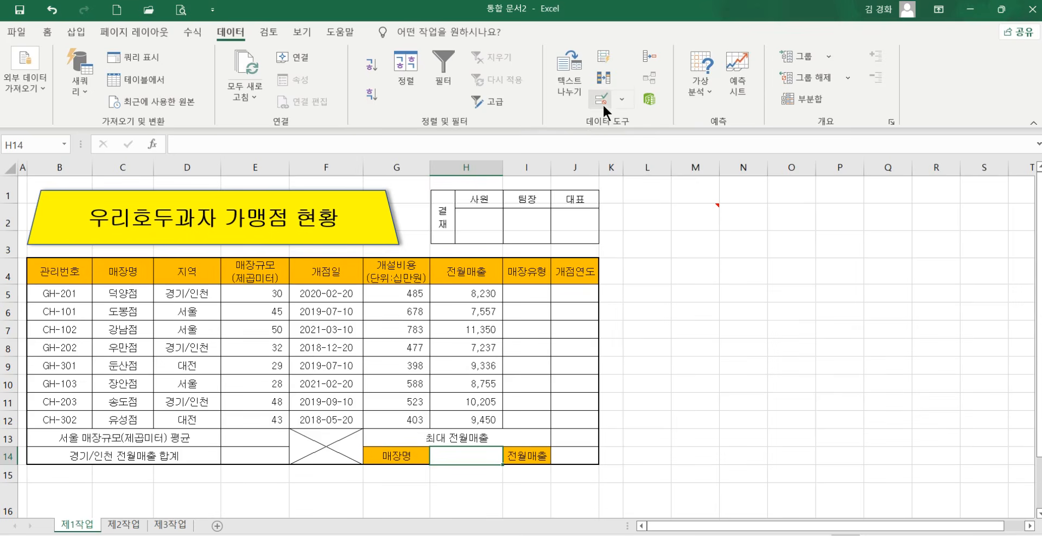
pyautogui.click(621, 98)
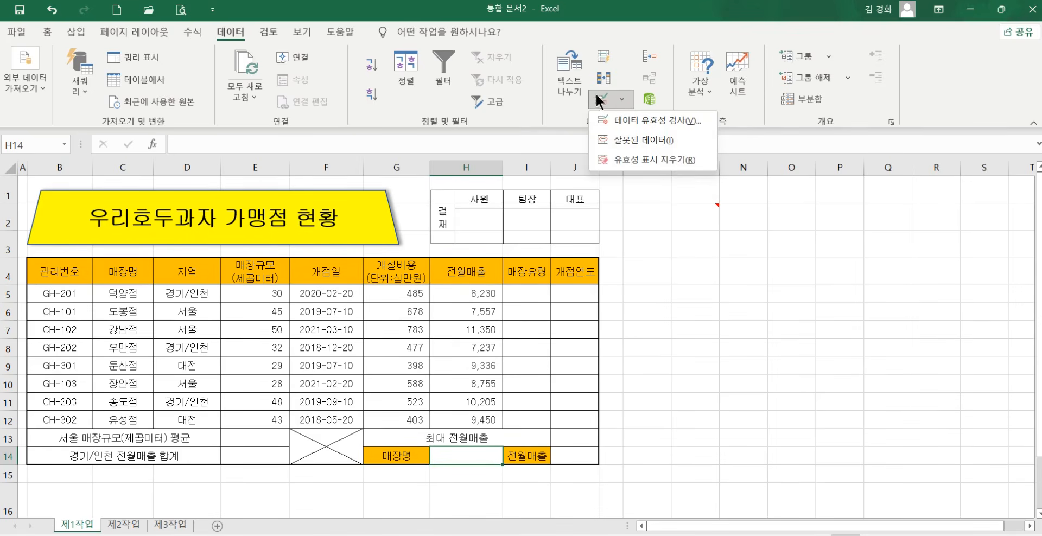
pyautogui.click(602, 117)
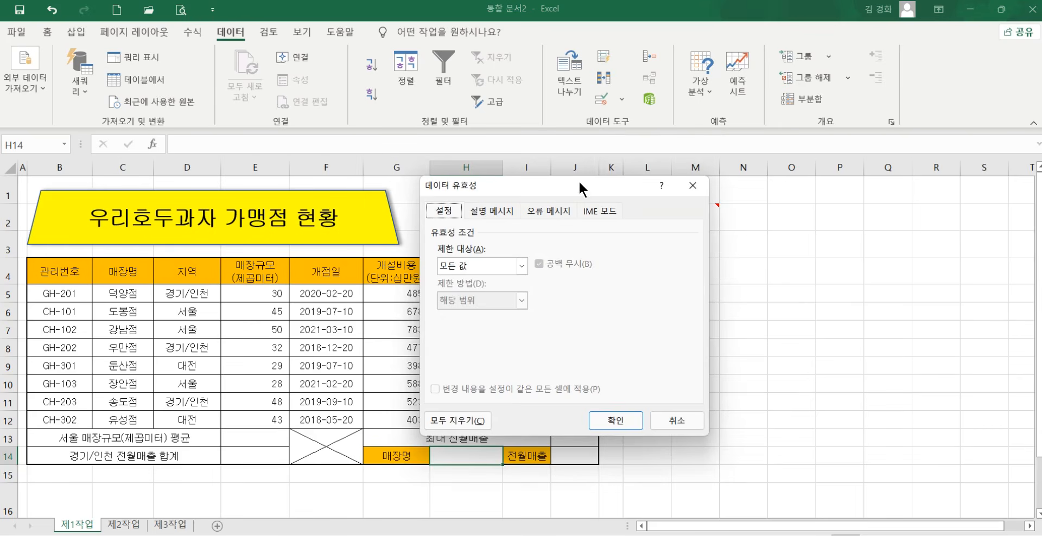
pyautogui.moveTo(580, 184); pyautogui.dragTo(586, 170)
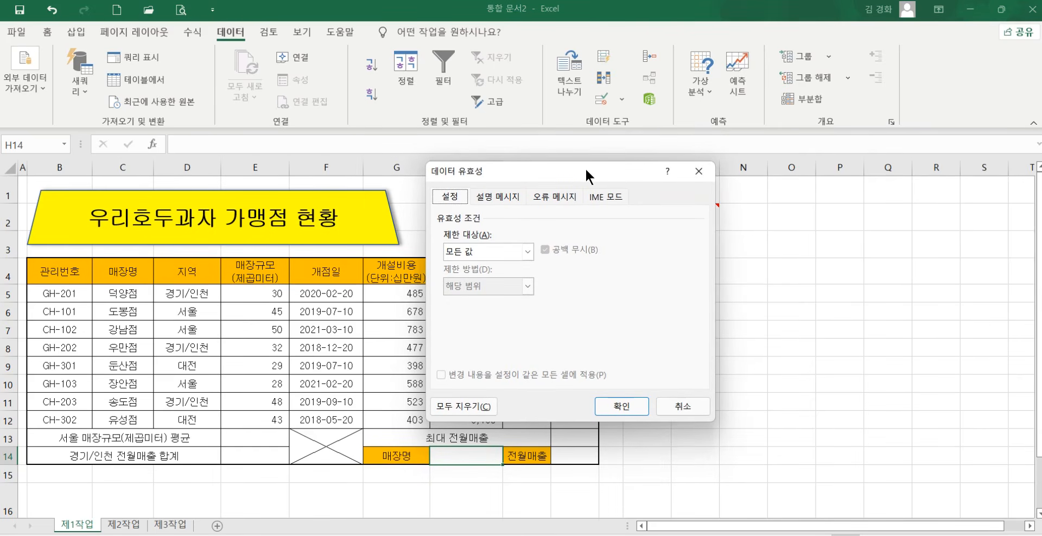
pyautogui.click(527, 251)
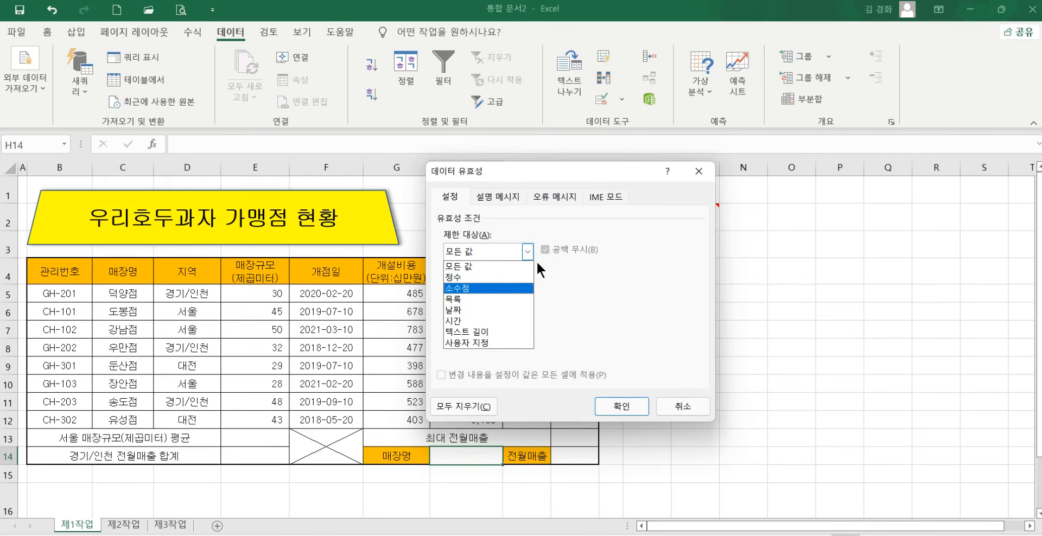
pyautogui.click(465, 298)
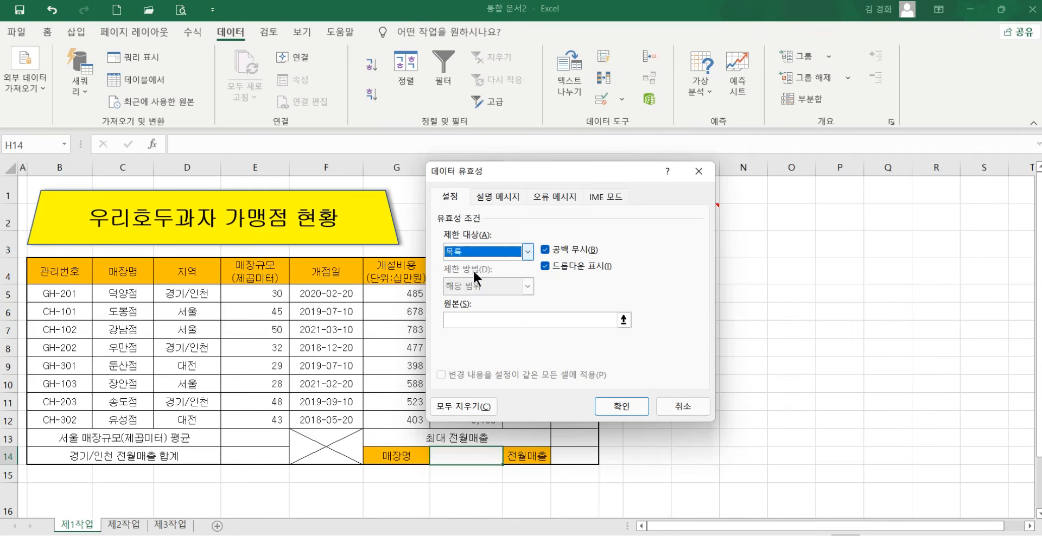
pyautogui.click(466, 316)
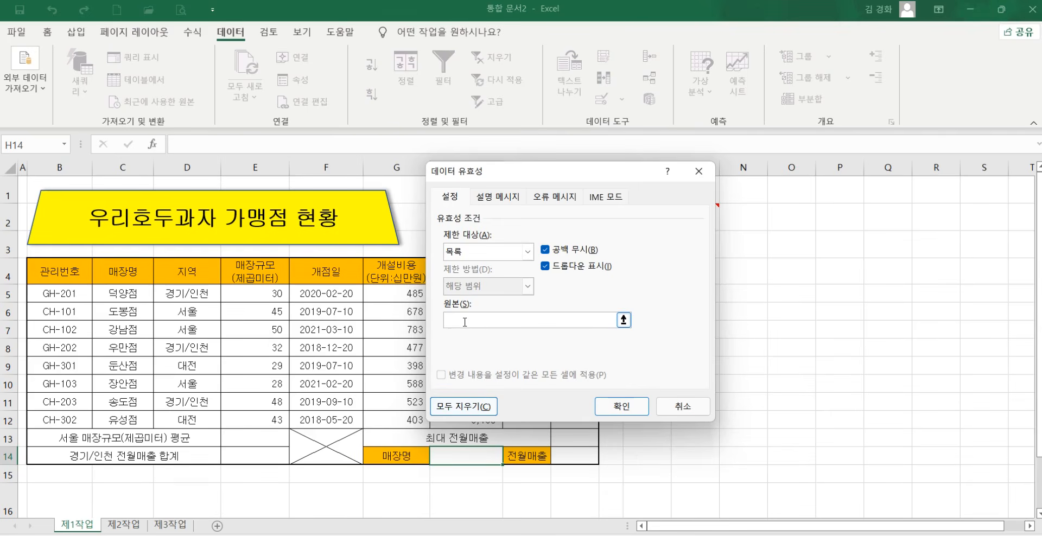
pyautogui.moveTo(122, 293); pyautogui.dragTo(140, 419)
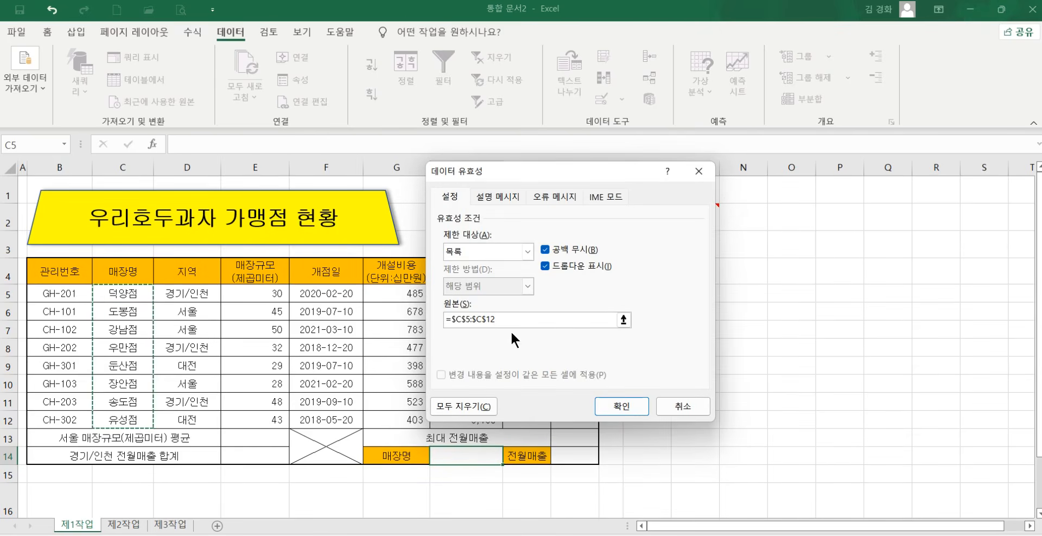
pyautogui.click(622, 406)
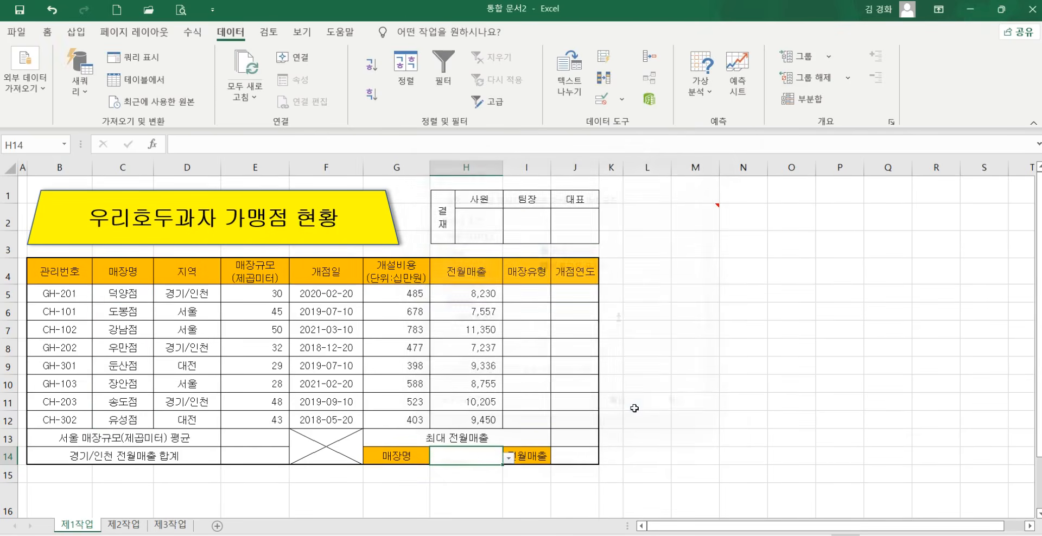
# Choose 덕양점 from the drop-down list in H14 and review the cell's data validation settings.
pyautogui.click(508, 458)
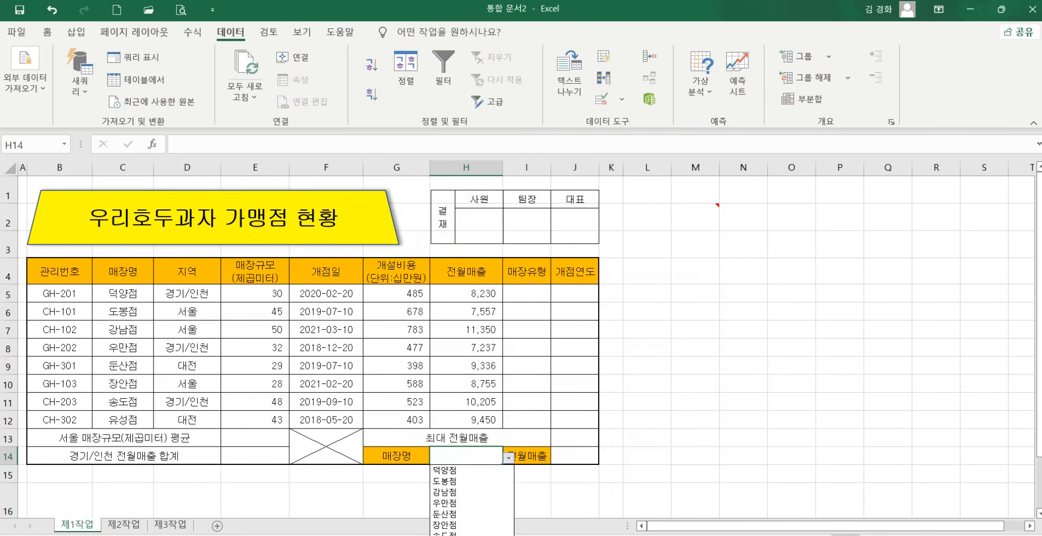
pyautogui.click(457, 471)
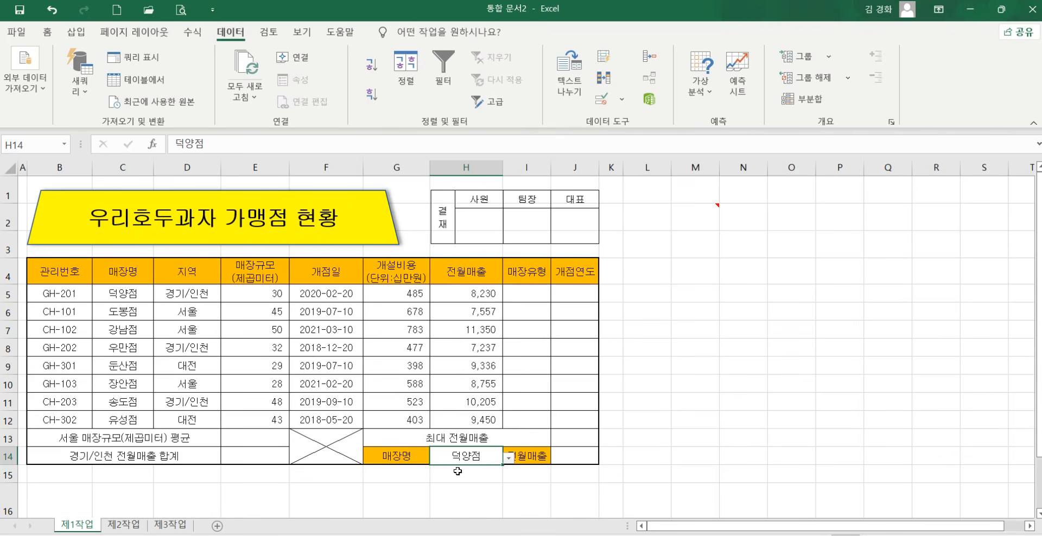
pyautogui.click(598, 95)
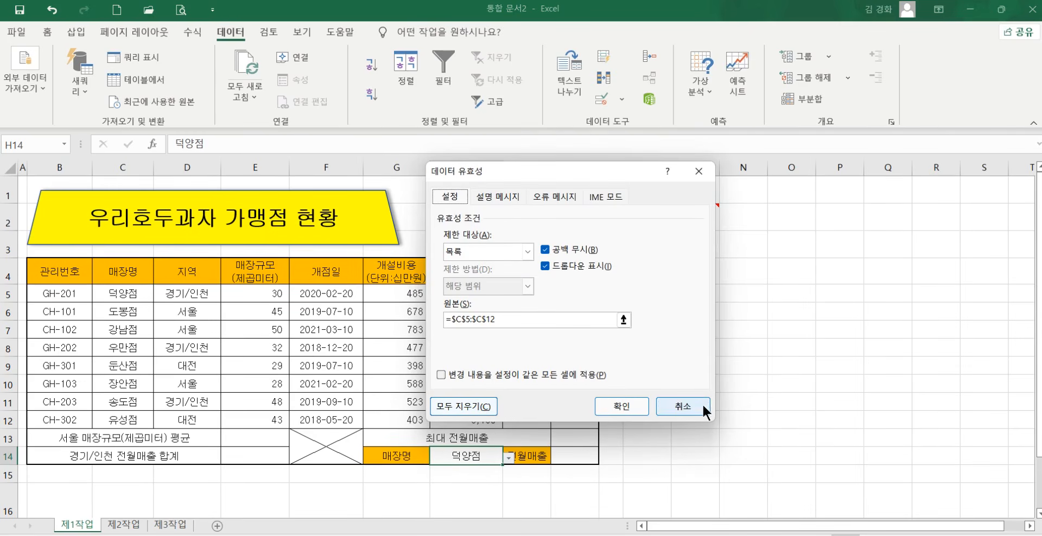
pyautogui.click(683, 406)
pyautogui.click(688, 406)
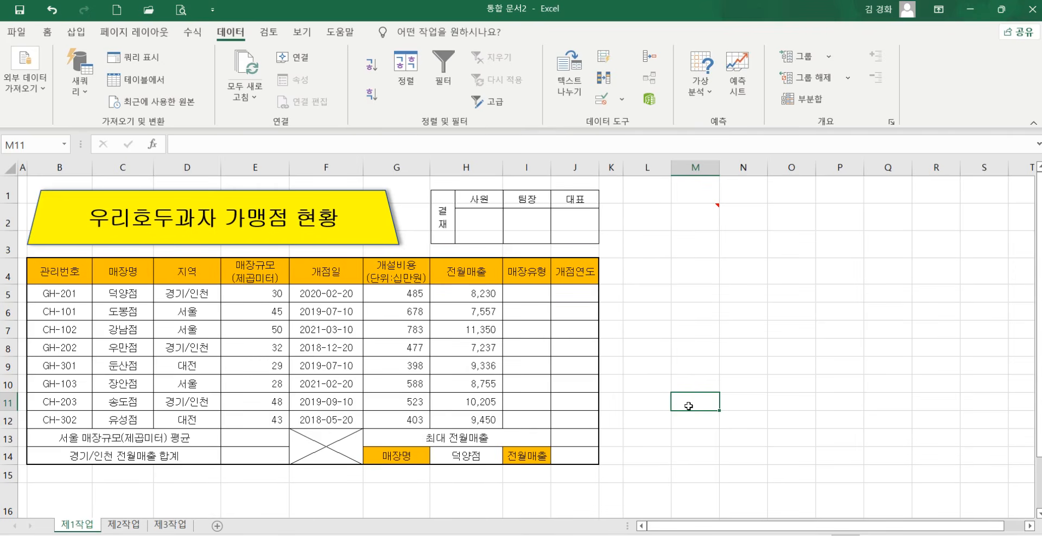
# Open the cell formatting for the sales values H5:H12 and choose the custom number format #,##0.
pyautogui.moveTo(479, 286); pyautogui.dragTo(471, 416)
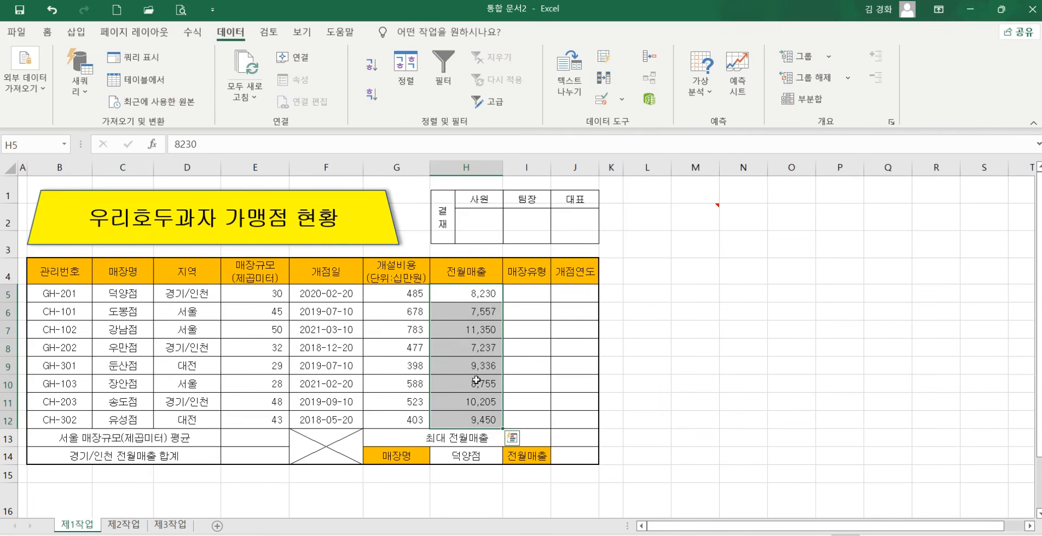
pyautogui.rightClick(476, 379)
pyautogui.click(530, 288)
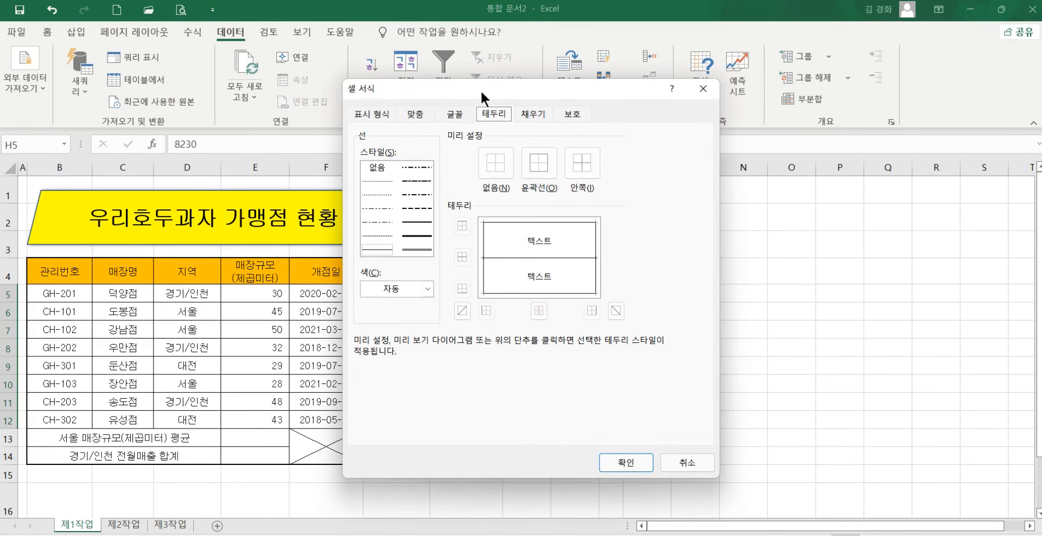
pyautogui.moveTo(481, 90); pyautogui.dragTo(725, 148)
pyautogui.click(616, 173)
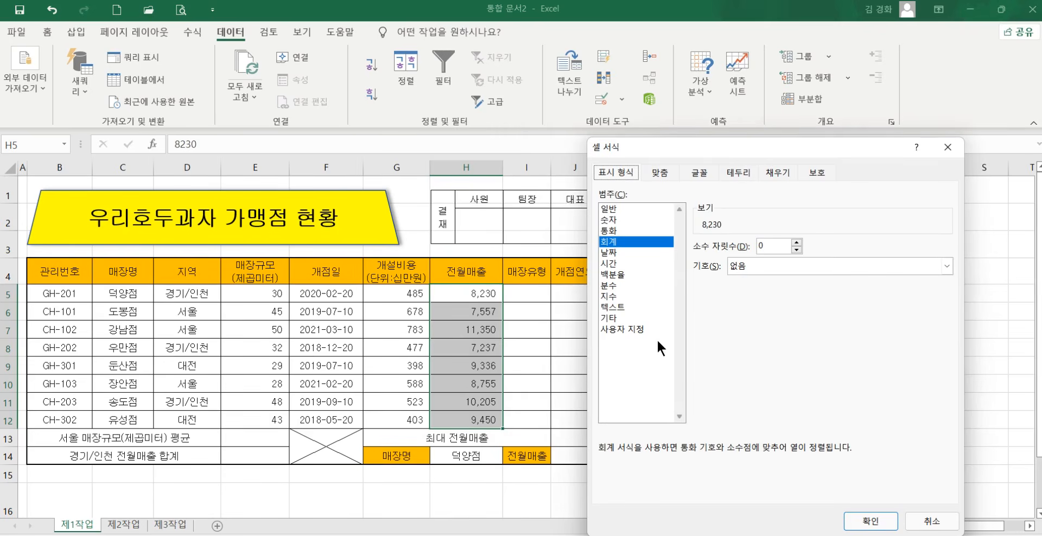
pyautogui.click(637, 328)
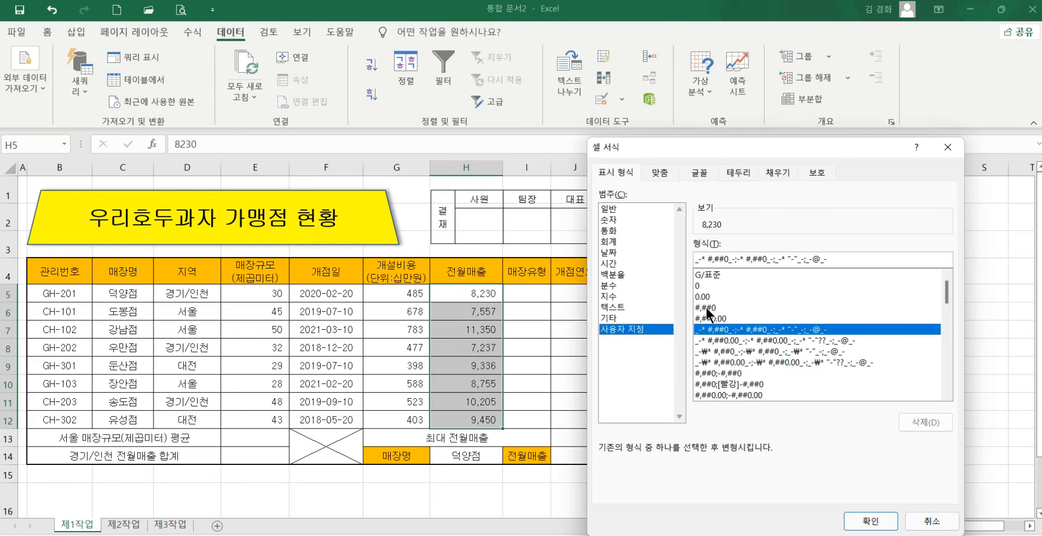
pyautogui.click(706, 308)
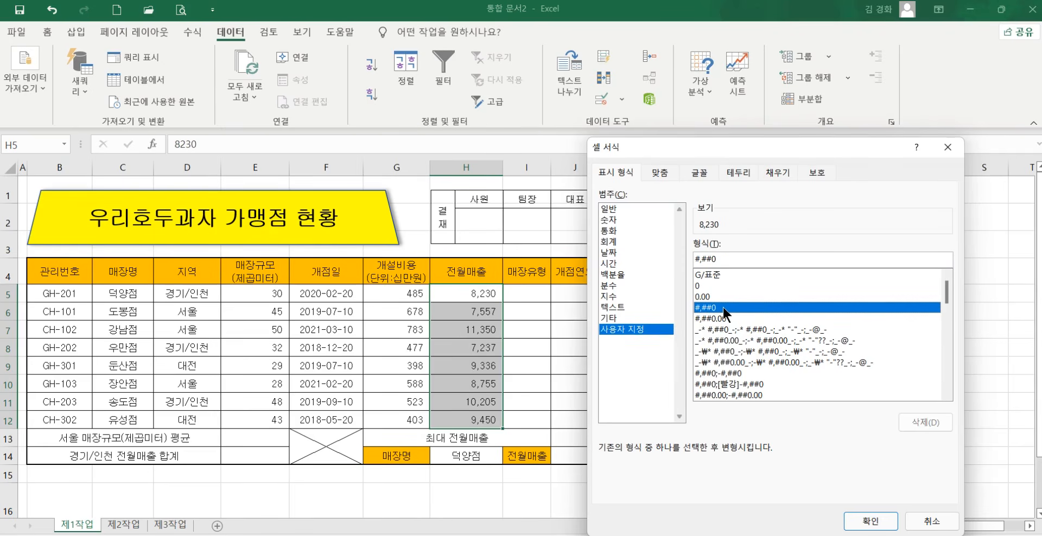
# Extend the custom format code to #,##0"천원" and apply it to H5:H12.
pyautogui.click(727, 264)
pyautogui.write('"천원')
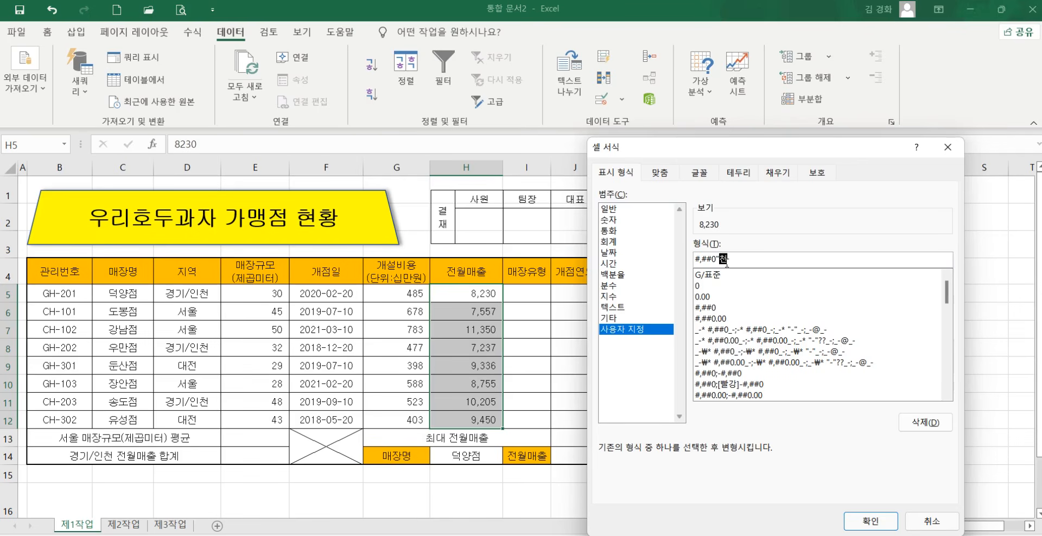
pyautogui.press('BackSpace')
pyautogui.press('BackSpace')
pyautogui.press('BackSpace')
pyautogui.press('BackSpace')
pyautogui.write('천원"')
pyautogui.click(871, 521)
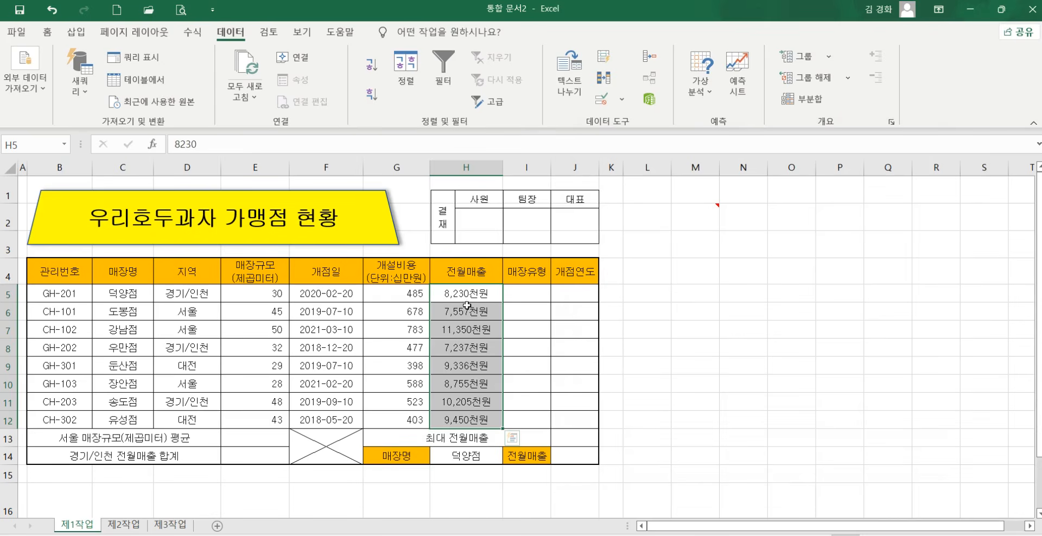
# Right-align the 전월매출 values in H5:H12.
pyautogui.click(53, 33)
pyautogui.click(439, 94)
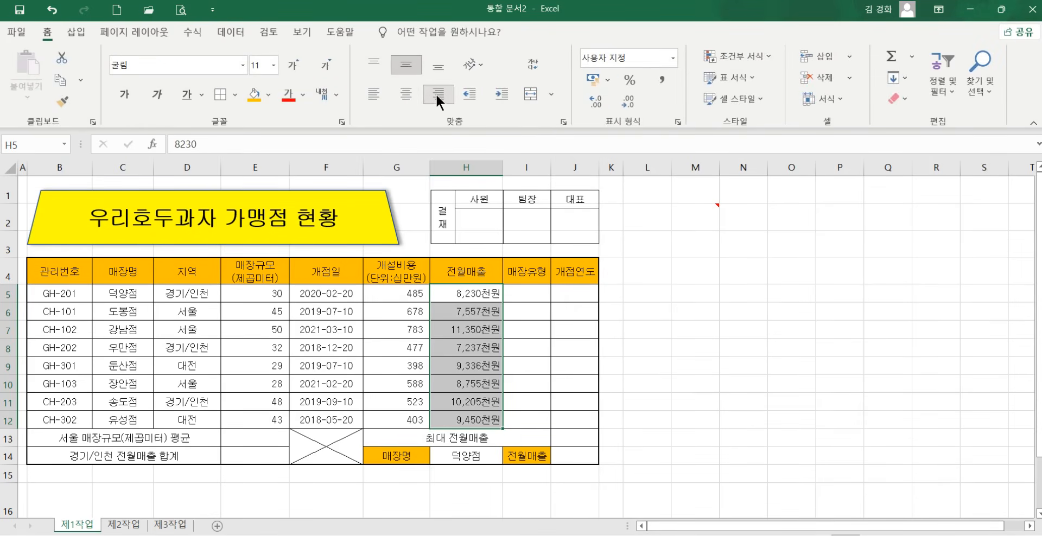
pyautogui.click(581, 388)
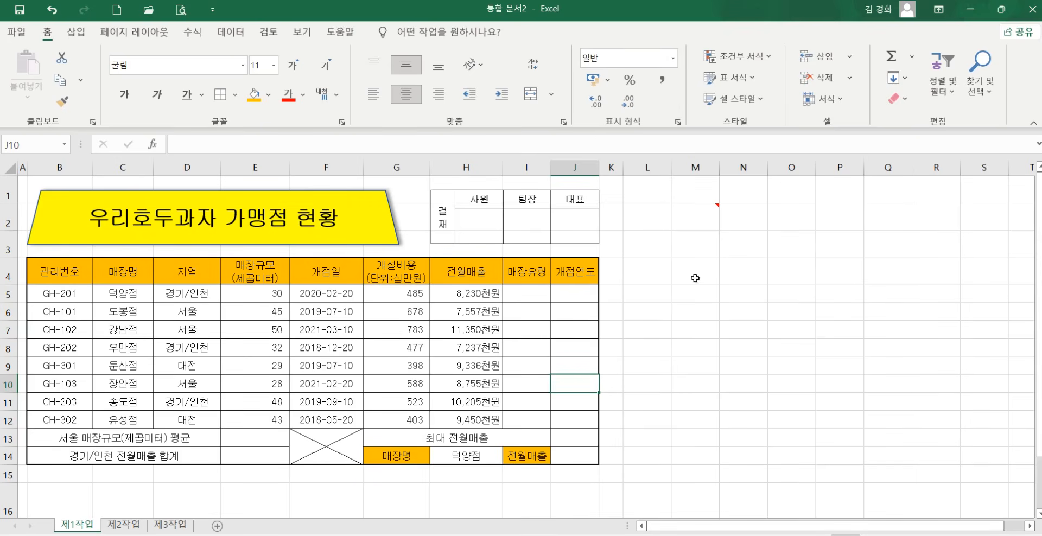
# Show the hidden note attached to cell M2.
pyautogui.rightClick(689, 220)
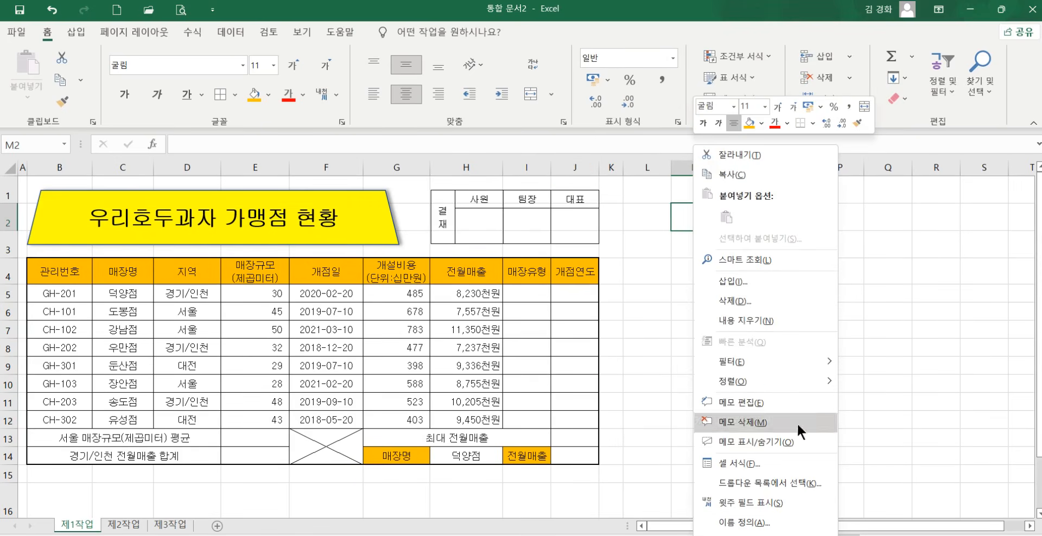
pyautogui.click(781, 442)
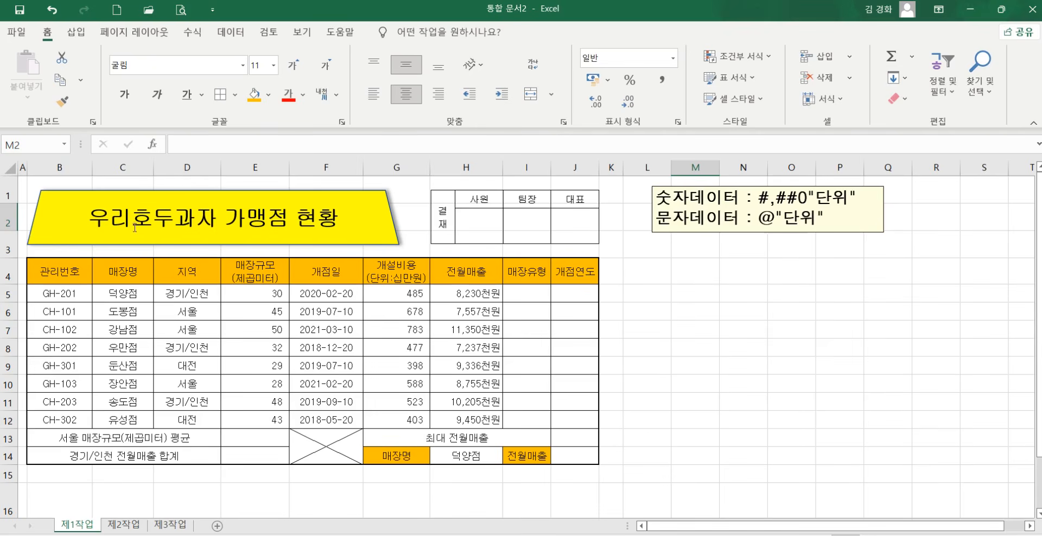
pyautogui.moveTo(198, 297); pyautogui.dragTo(179, 418)
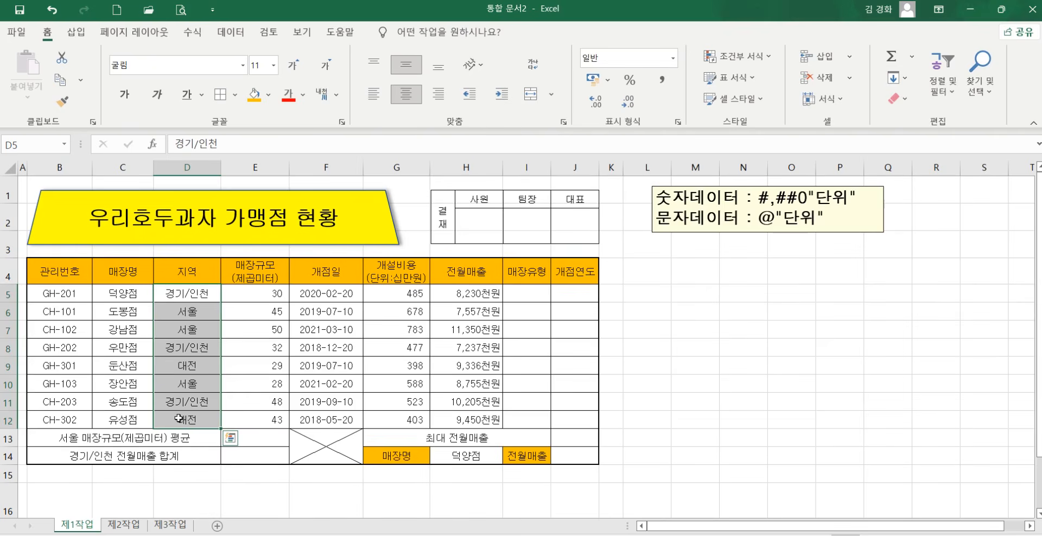
pyautogui.click(200, 311)
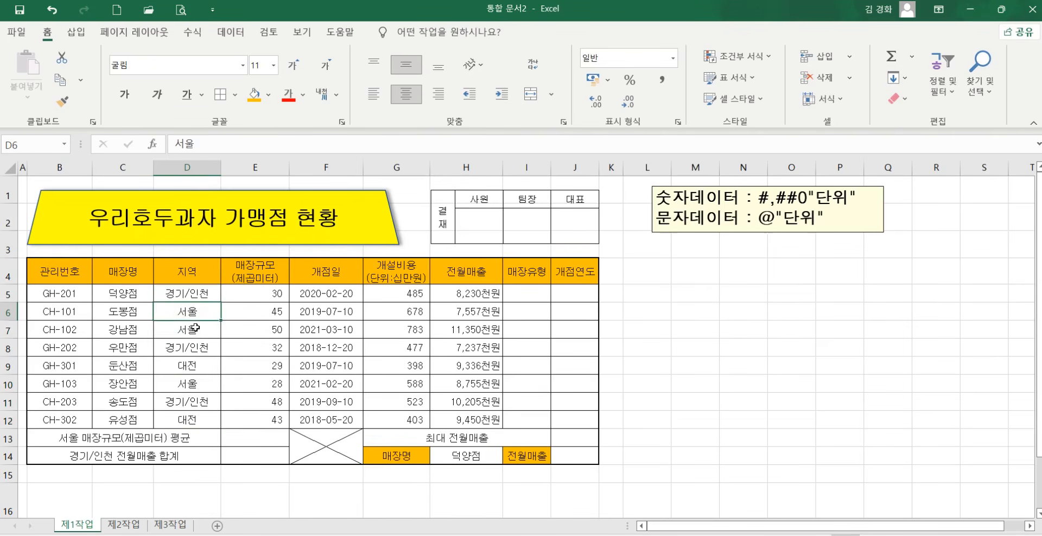
pyautogui.click(195, 329)
pyautogui.click(196, 366)
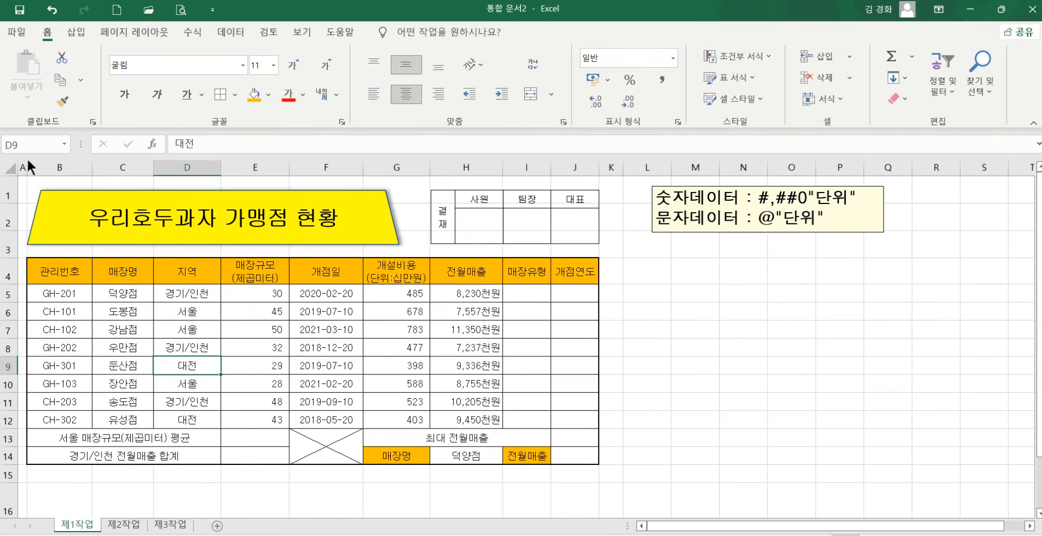
# Define the name 지역 for the region cells D5:D12.
pyautogui.moveTo(199, 287); pyautogui.dragTo(210, 419)
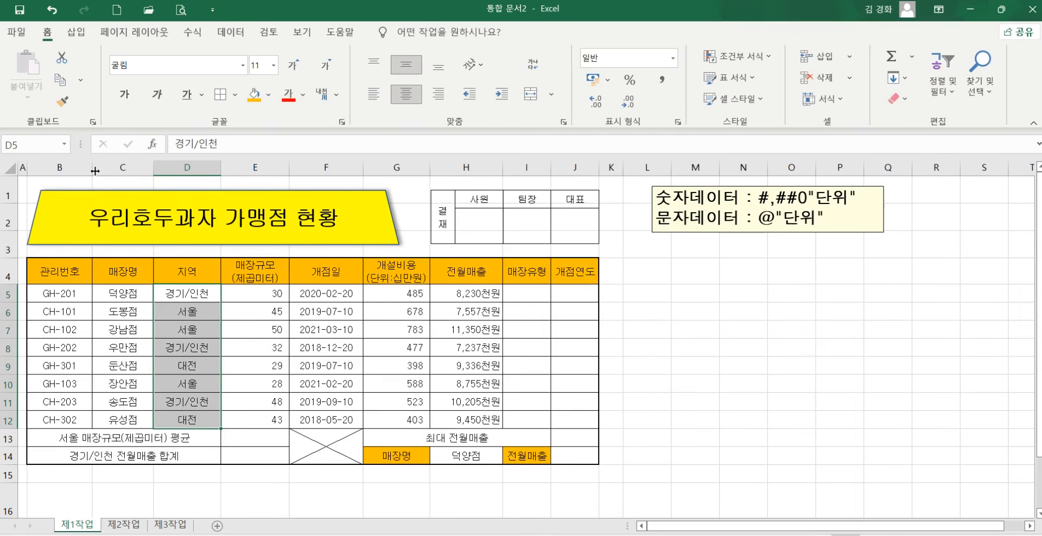
pyautogui.click(24, 148)
pyautogui.write('지역')
pyautogui.press('Return')
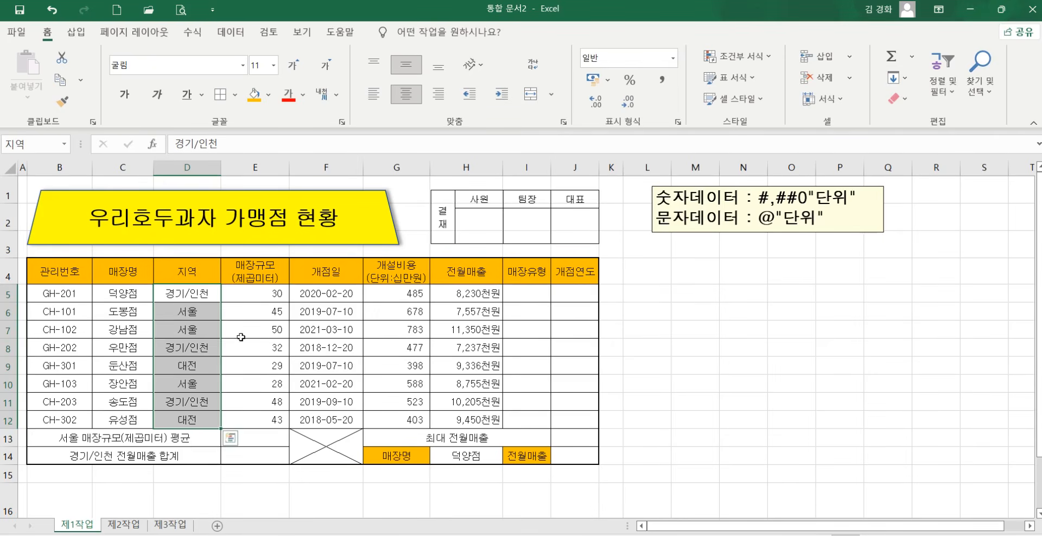
# Check the defined name 지역 by selecting single region cells and the whole range D5:D12.
pyautogui.click(186, 333)
pyautogui.press('Down')
pyautogui.press('Down')
pyautogui.press('Down')
pyautogui.press('Down')
pyautogui.press('Down')
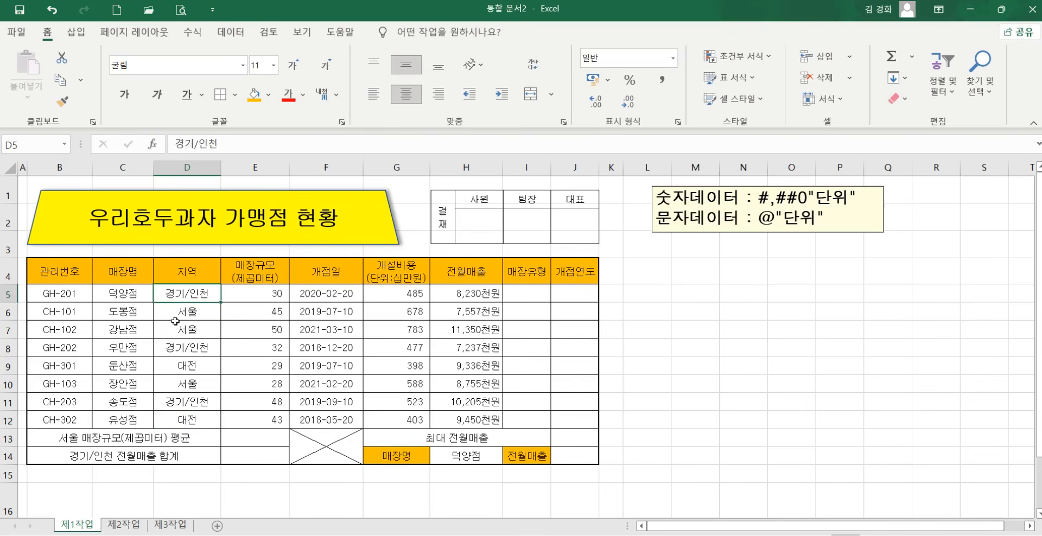
pyautogui.moveTo(181, 295); pyautogui.dragTo(176, 417)
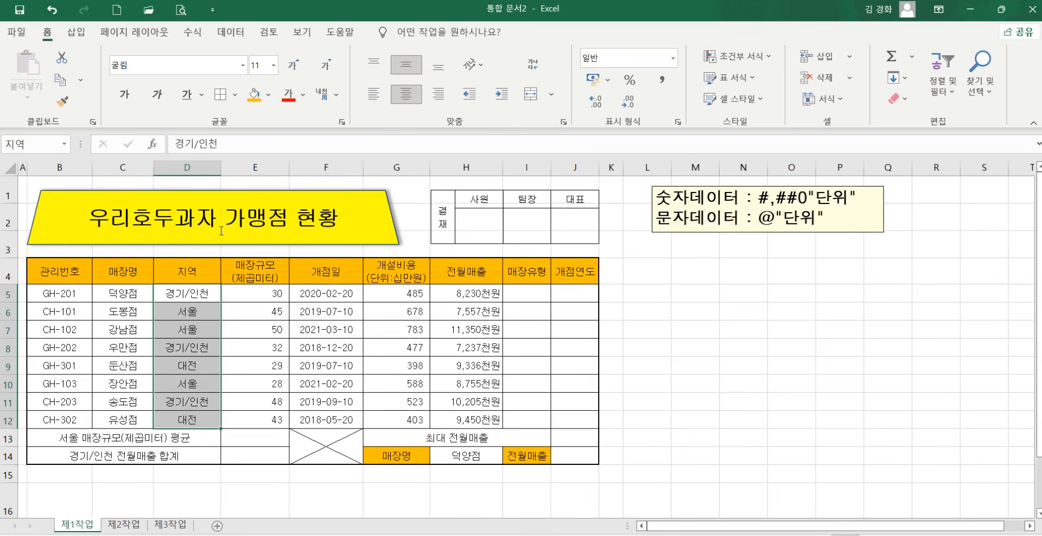
# Review the reference range of the name 지역 in the Name Manager and close it.
pyautogui.click(308, 346)
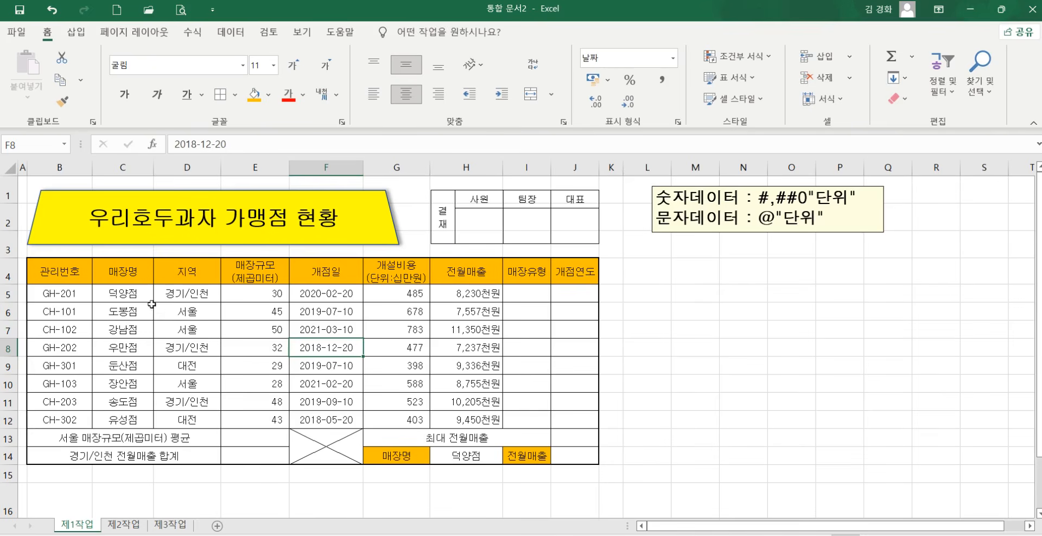
pyautogui.click(195, 32)
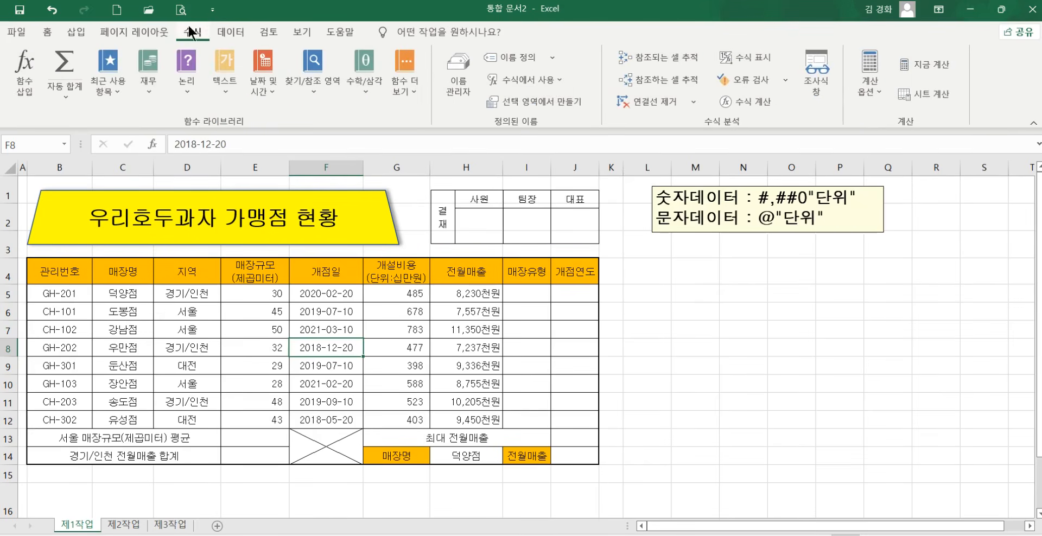
pyautogui.click(454, 94)
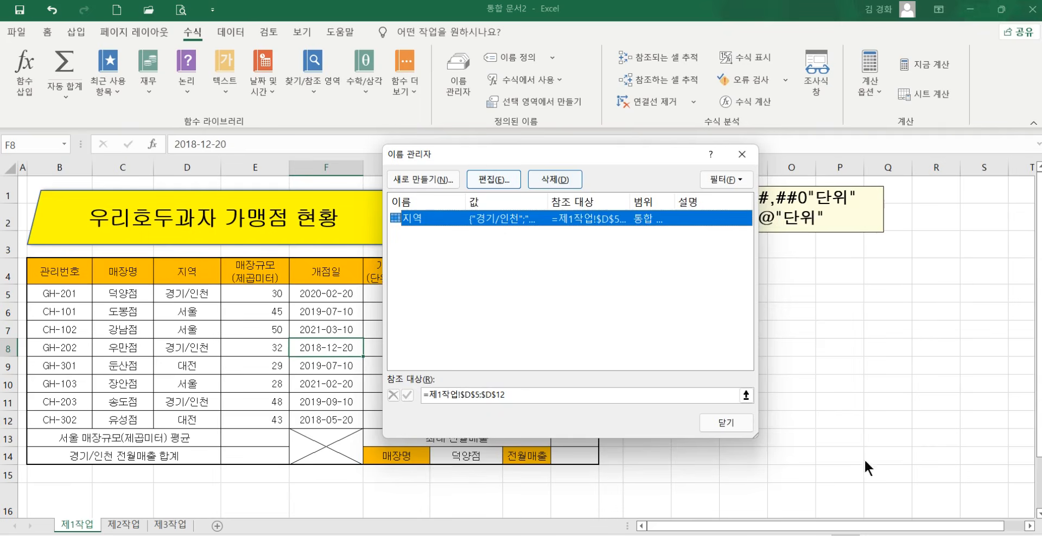
pyautogui.click(722, 424)
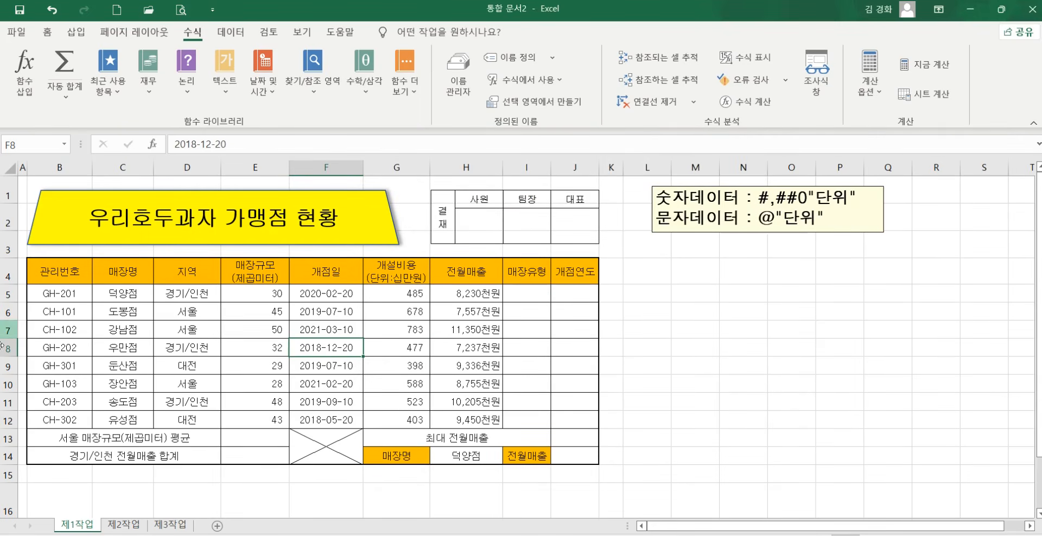
pyautogui.moveTo(81, 294)
pyautogui.mouseDown()
pyautogui.moveTo(547, 390)
pyautogui.moveTo(571, 418)
pyautogui.mouseUp()
pyautogui.click(520, 382)
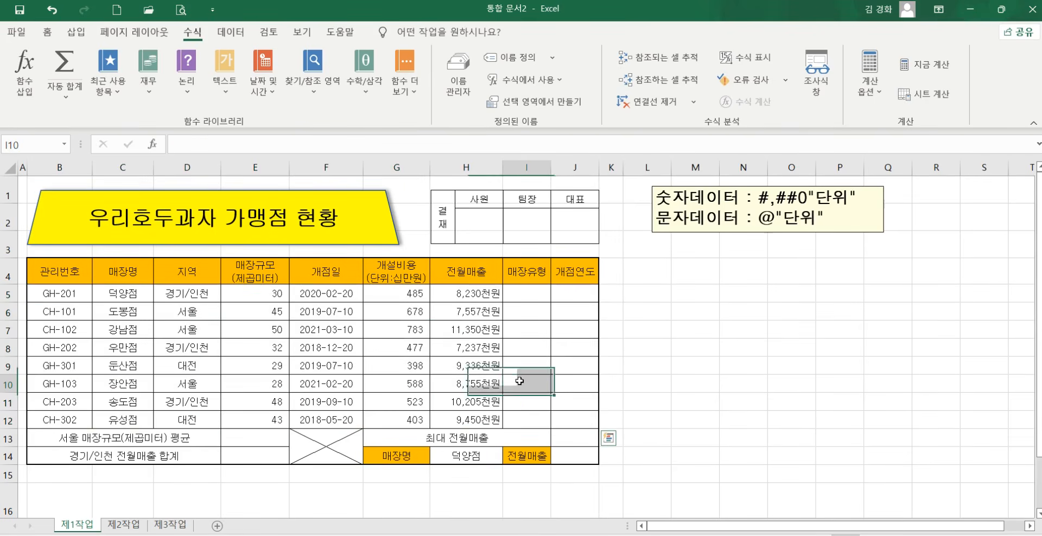